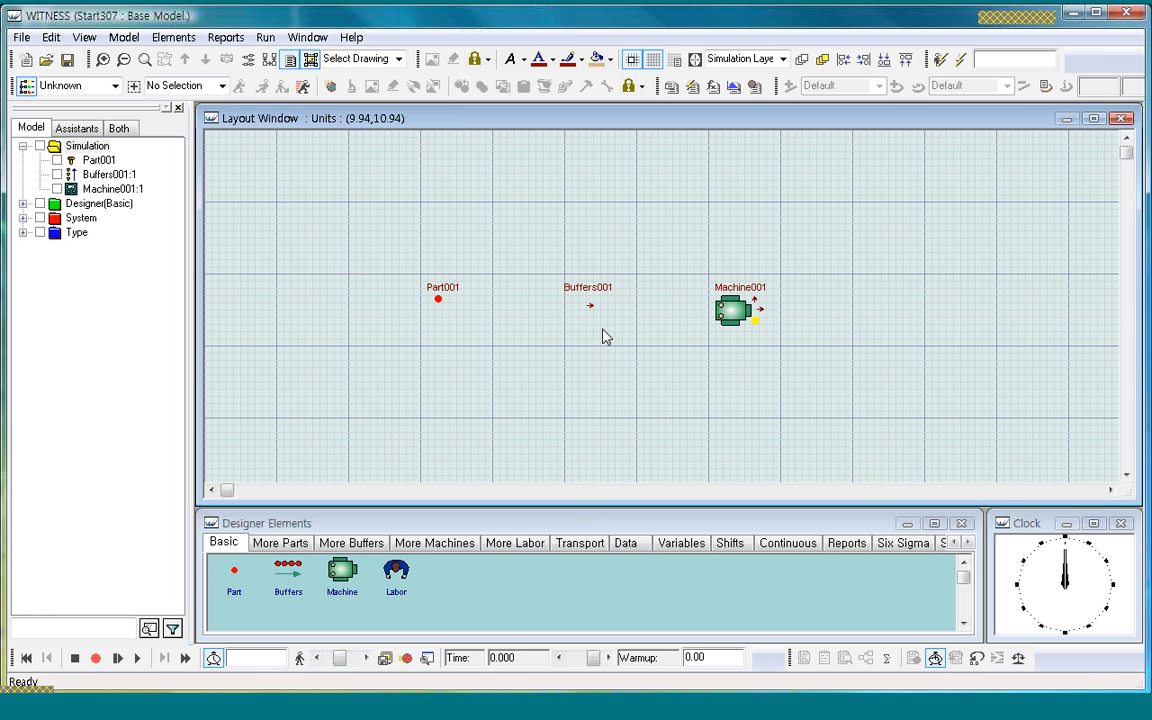
Place a new basic Machine element to the right of Machine001, in line with the existing elements.
{"action": "left_click", "coordinate": [345, 573]}
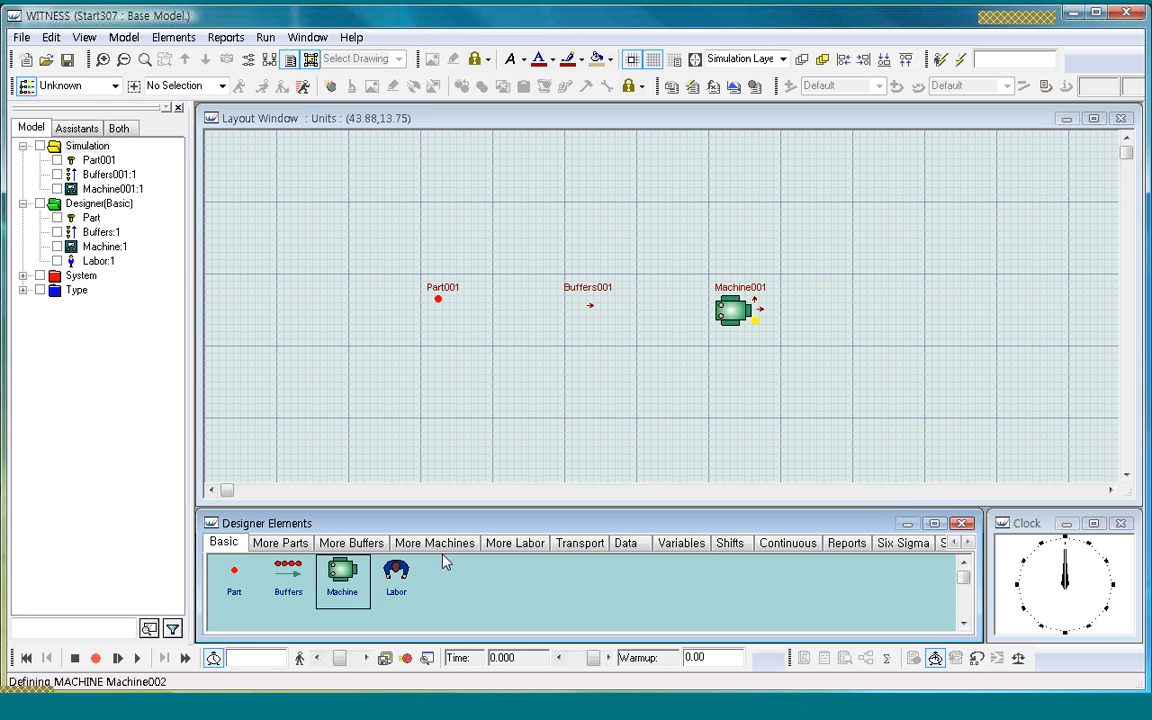
{"action": "left_click", "coordinate": [855, 270]}
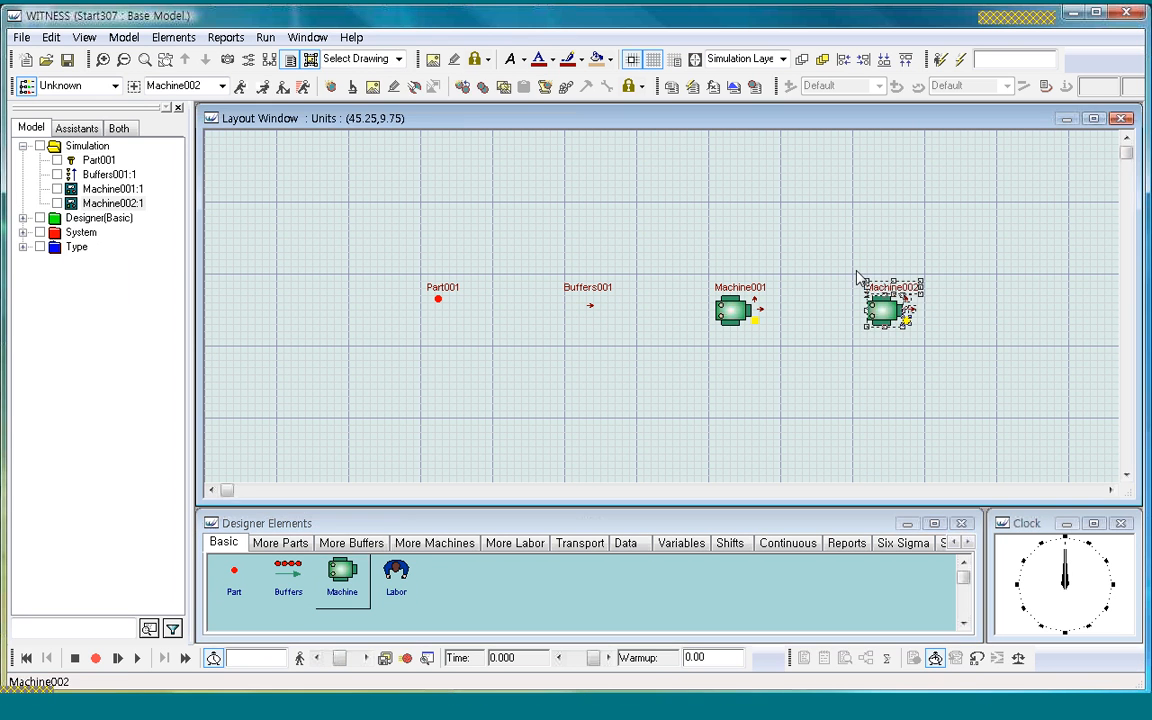
{"action": "left_click", "coordinate": [429, 334]}
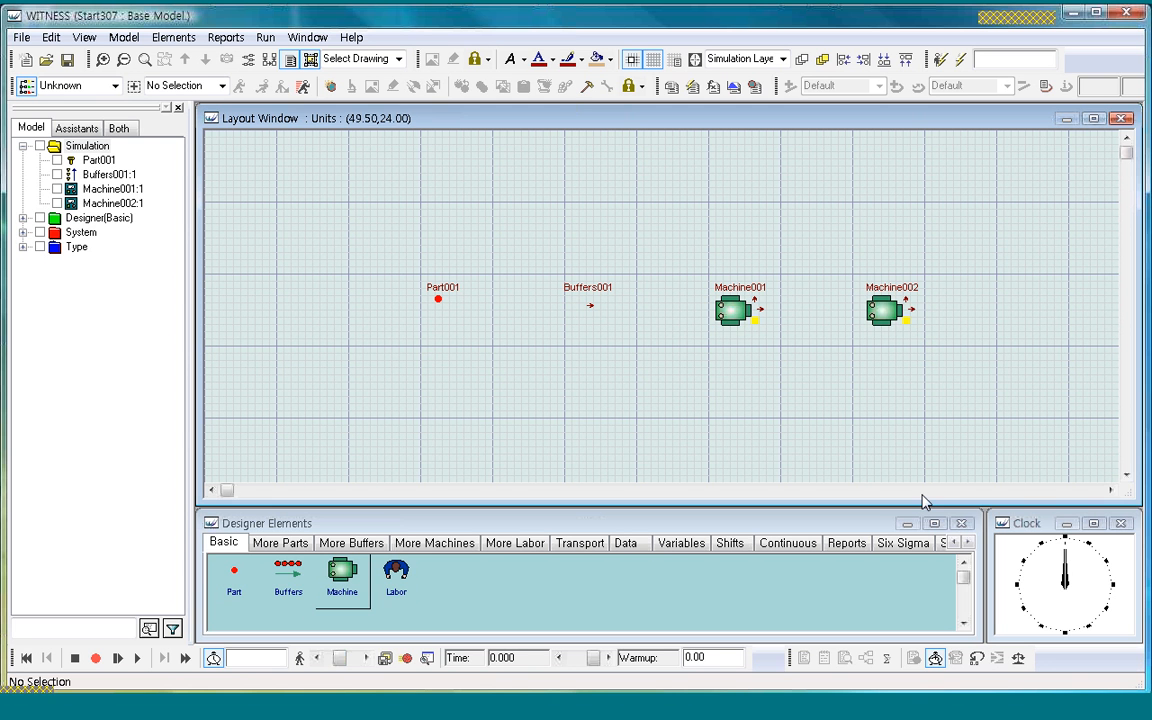
Look over the layout area below the row of elements and return to the elements.
{"action": "left_click", "coordinate": [1126, 475]}
{"action": "left_click", "coordinate": [1126, 476]}
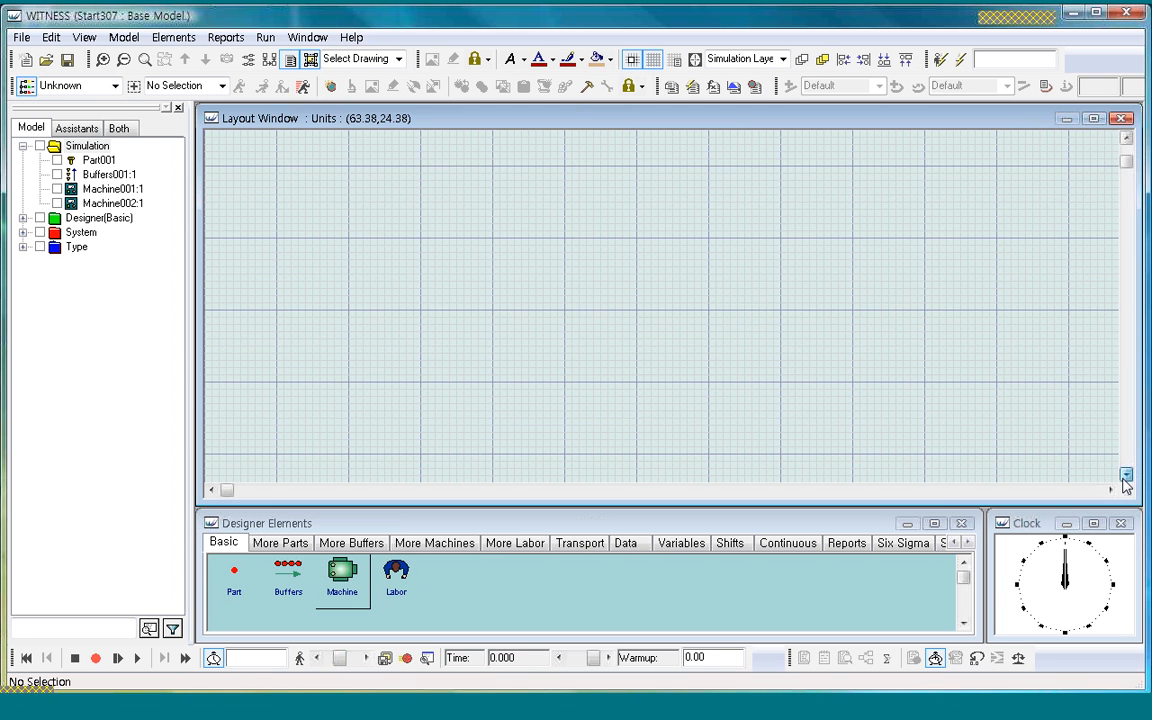
{"action": "left_click", "coordinate": [1126, 476]}
{"action": "left_click", "coordinate": [1126, 139]}
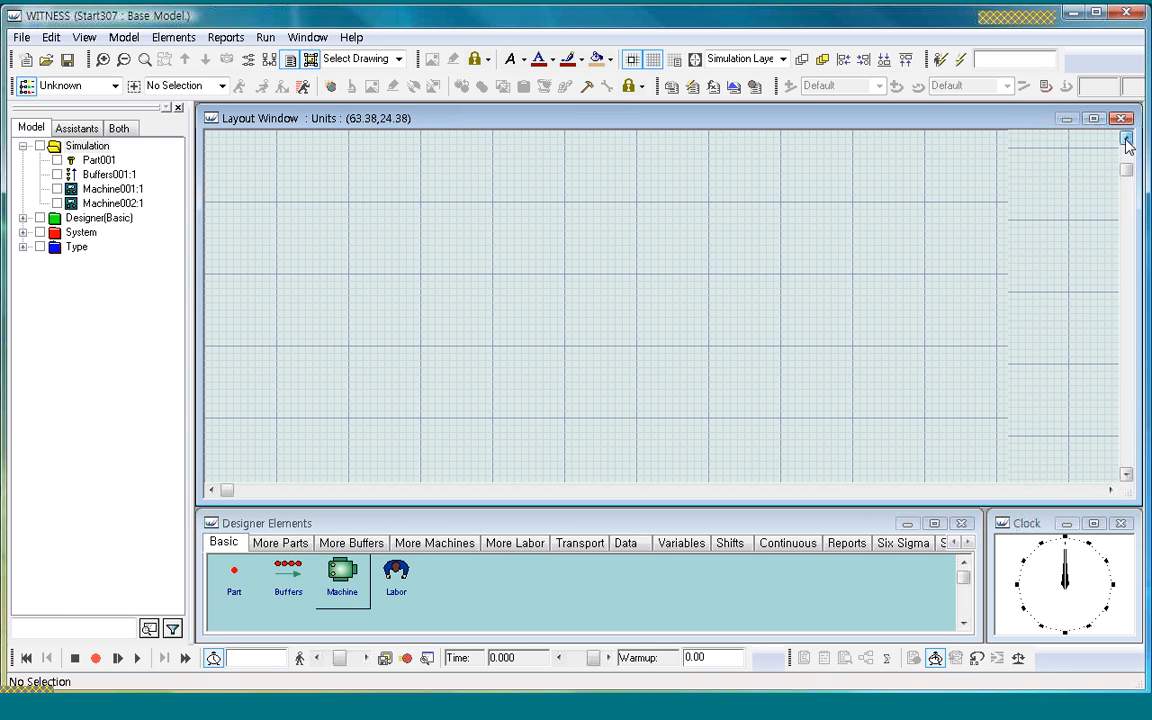
{"action": "left_click", "coordinate": [1126, 139]}
{"action": "left_click", "coordinate": [1126, 139]}
{"action": "left_click", "coordinate": [1126, 139]}
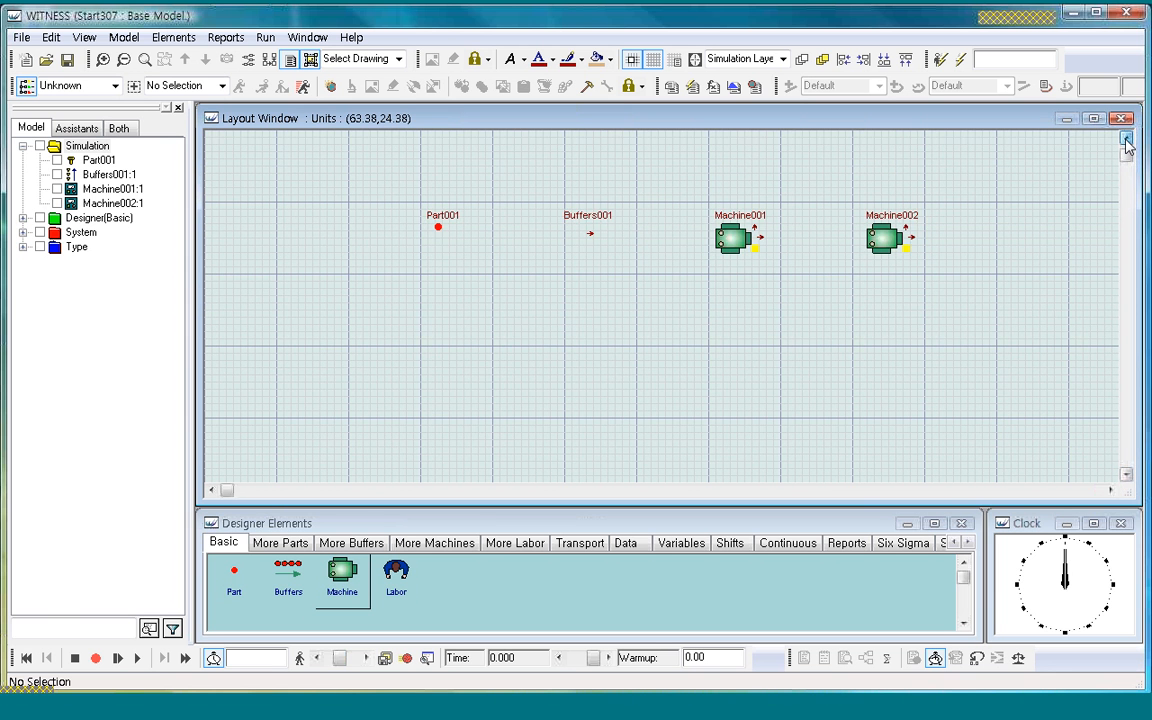
{"action": "left_click", "coordinate": [1126, 140]}
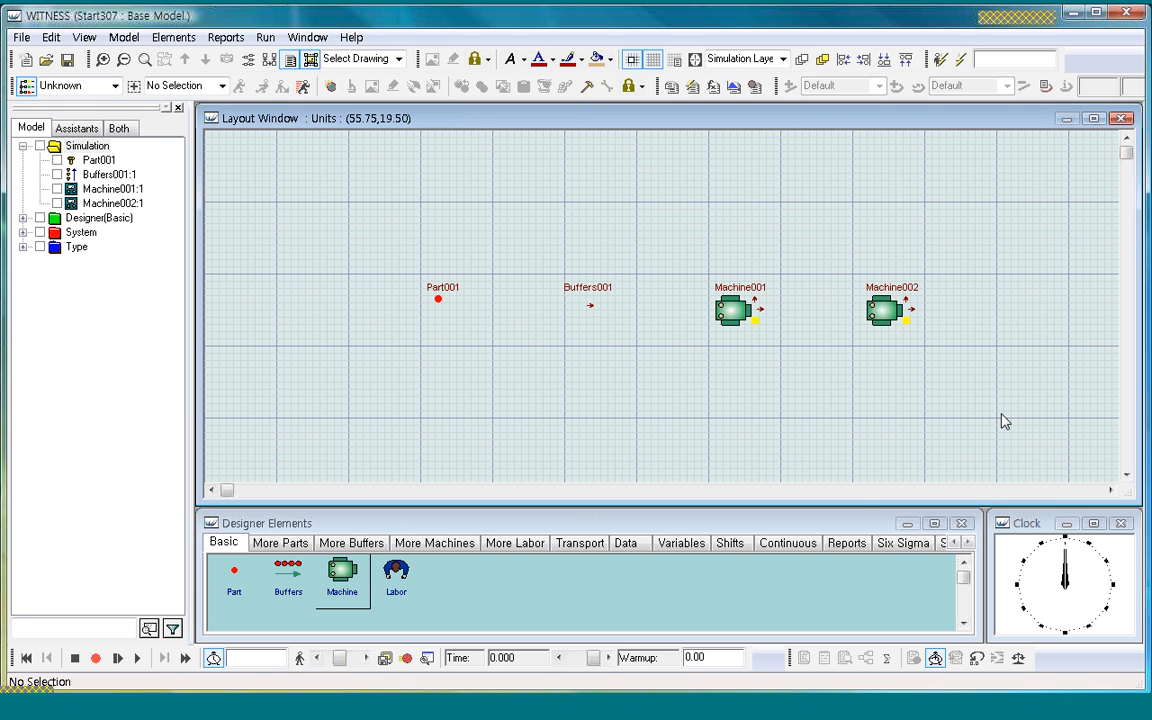
Set the quantity of Machine002 to 20 in its detail settings.
{"action": "left_click", "coordinate": [888, 327]}
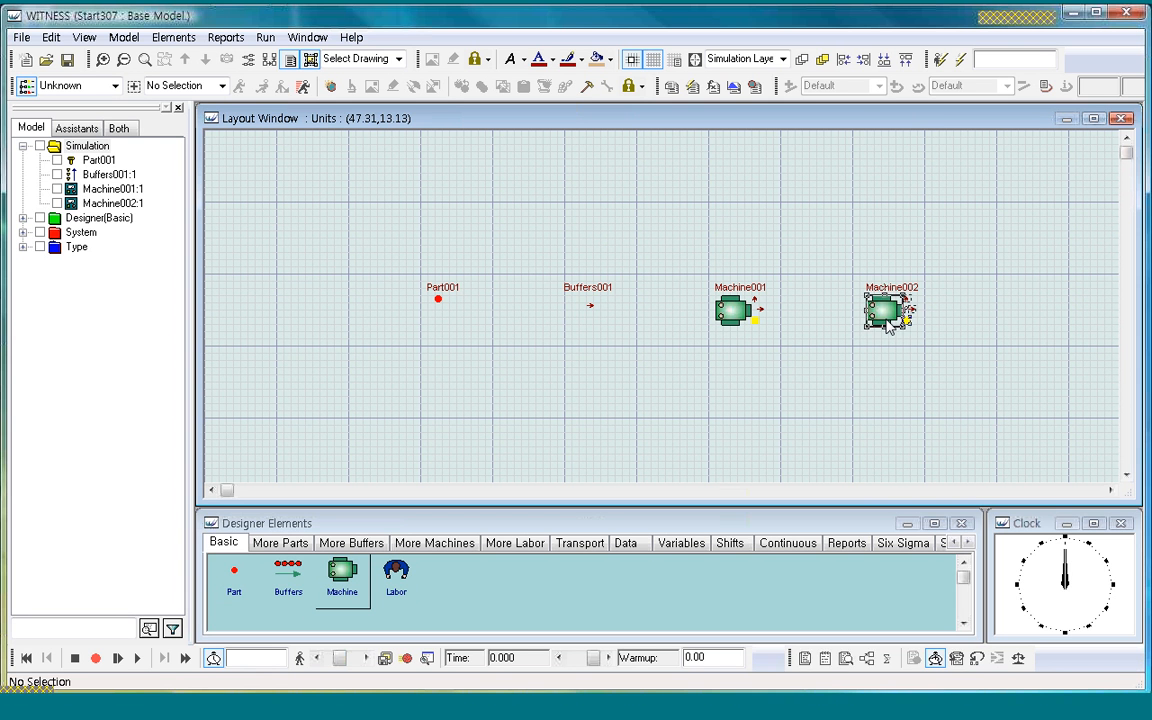
{"action": "double_click", "coordinate": [888, 327]}
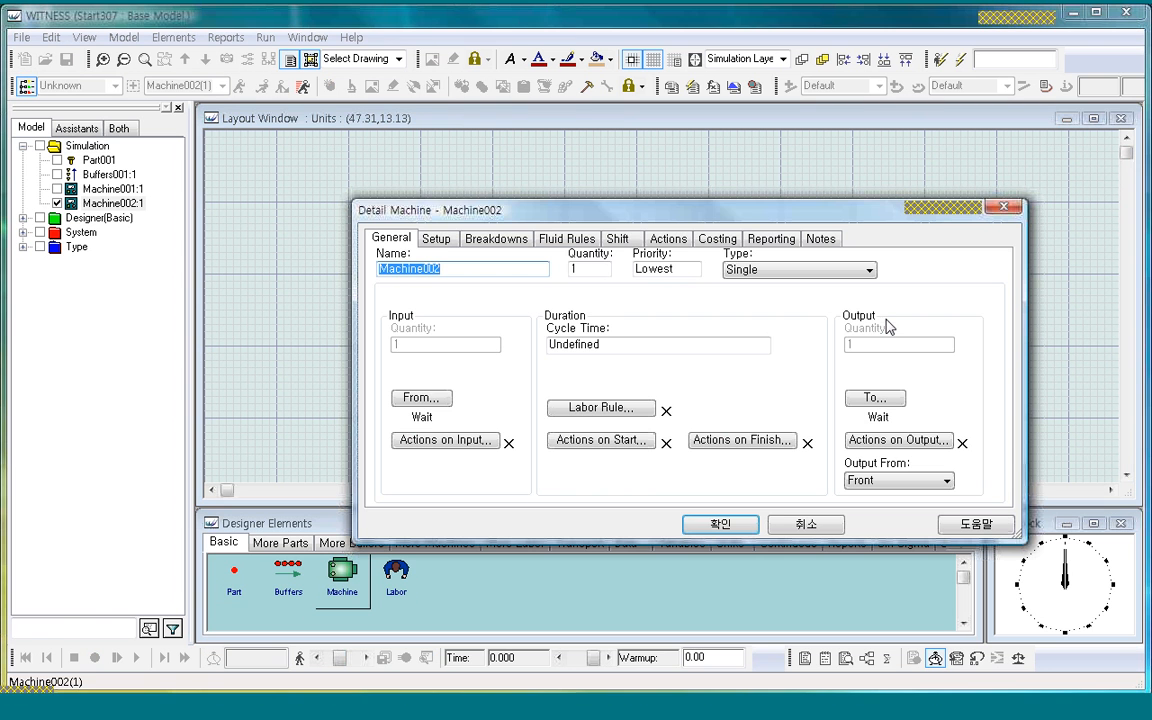
{"action": "double_click", "coordinate": [587, 272]}
{"action": "type", "text": "2"}
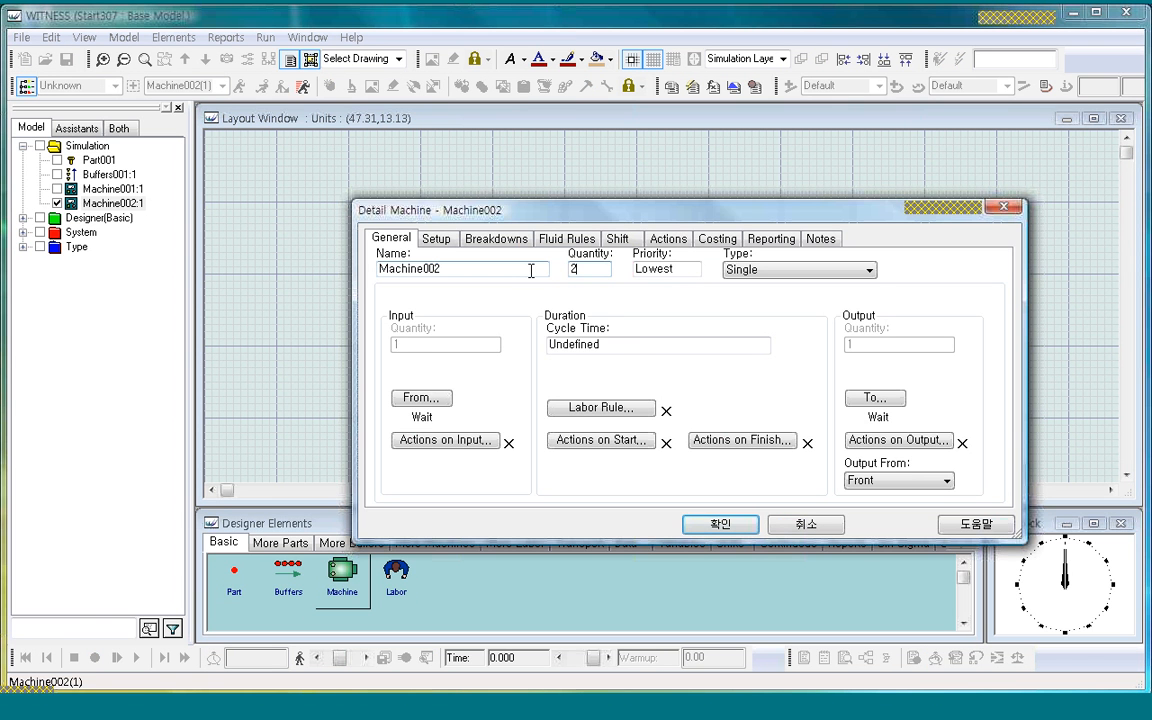
{"action": "type", "text": "0"}
{"action": "left_click", "coordinate": [737, 526]}
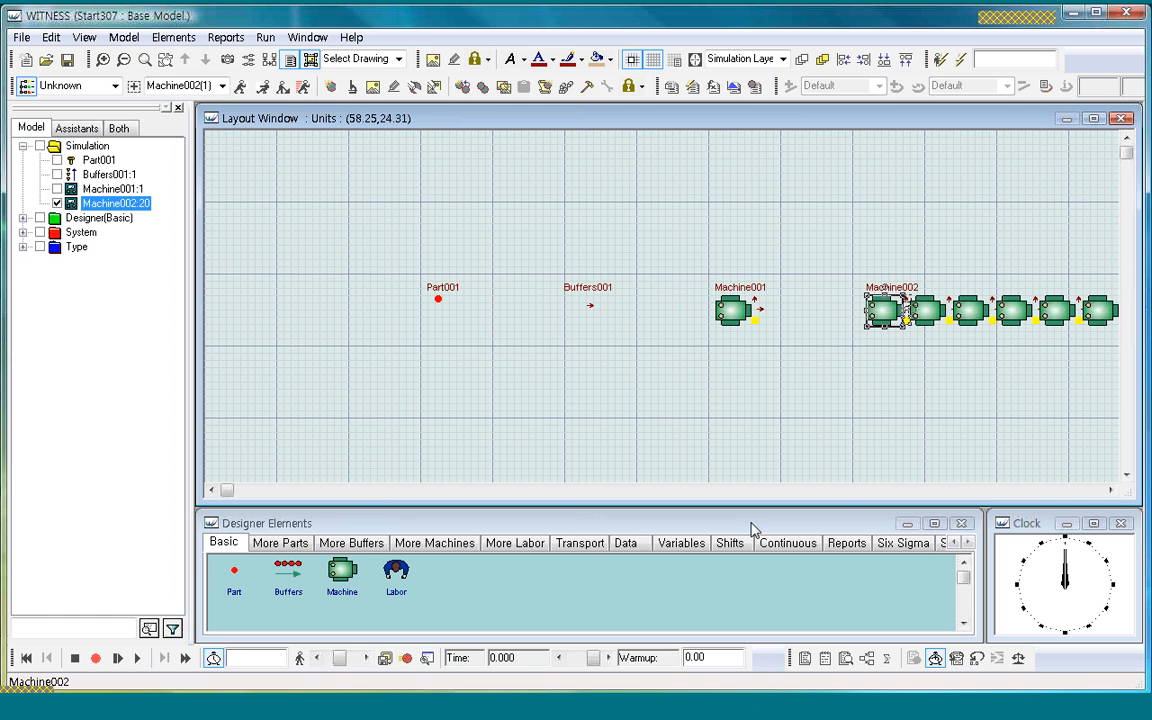
{"action": "left_click", "coordinate": [1023, 470]}
Open Window 2 and zoom it out to 70% with the whole row of Machine002 units in view.
{"action": "left_click", "coordinate": [1112, 492]}
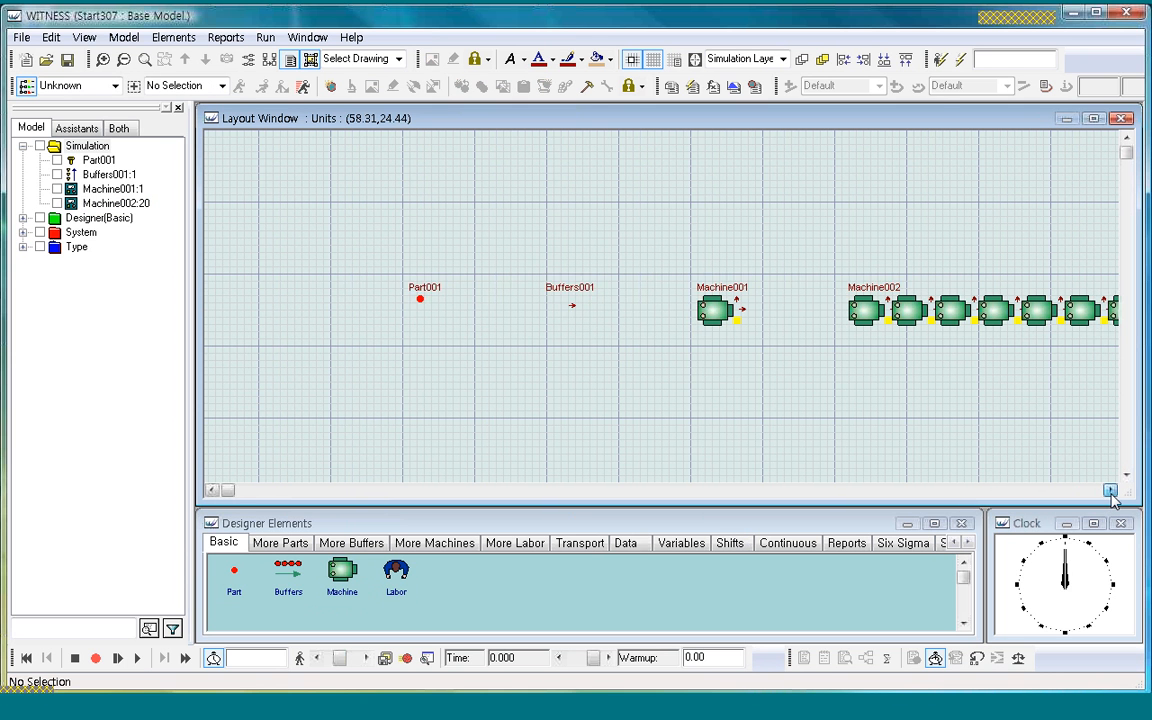
{"action": "left_click", "coordinate": [212, 490]}
{"action": "left_click", "coordinate": [213, 490]}
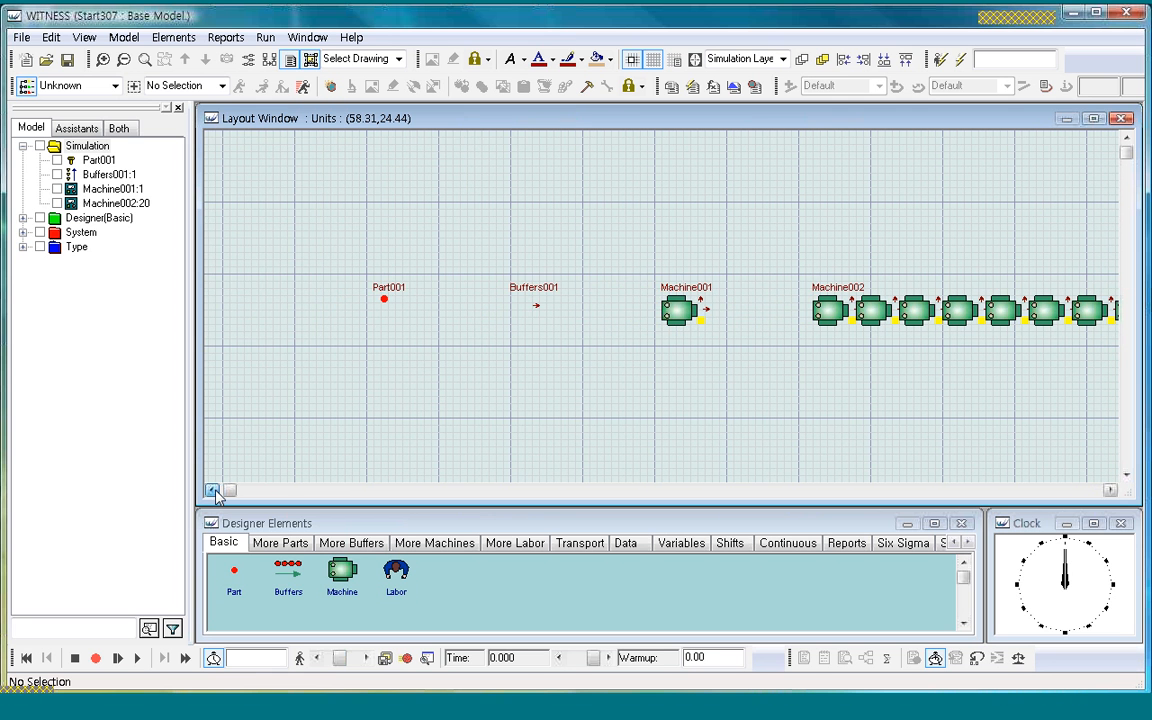
{"action": "left_click", "coordinate": [307, 37]}
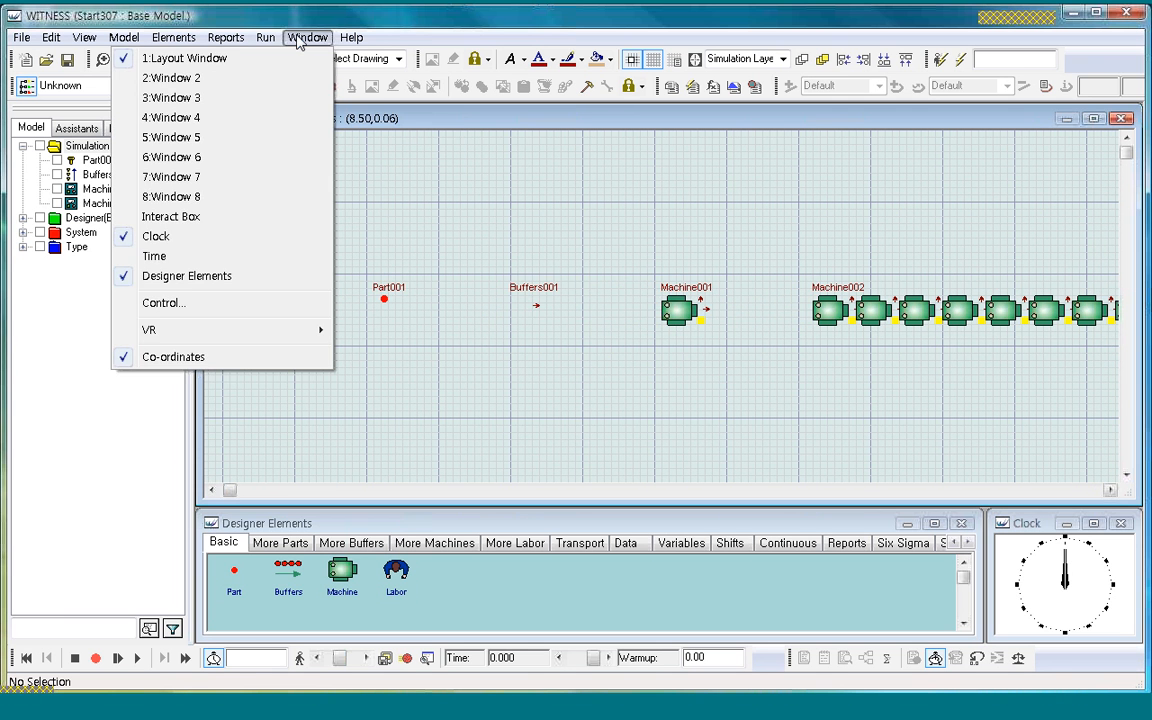
{"action": "left_click", "coordinate": [255, 80]}
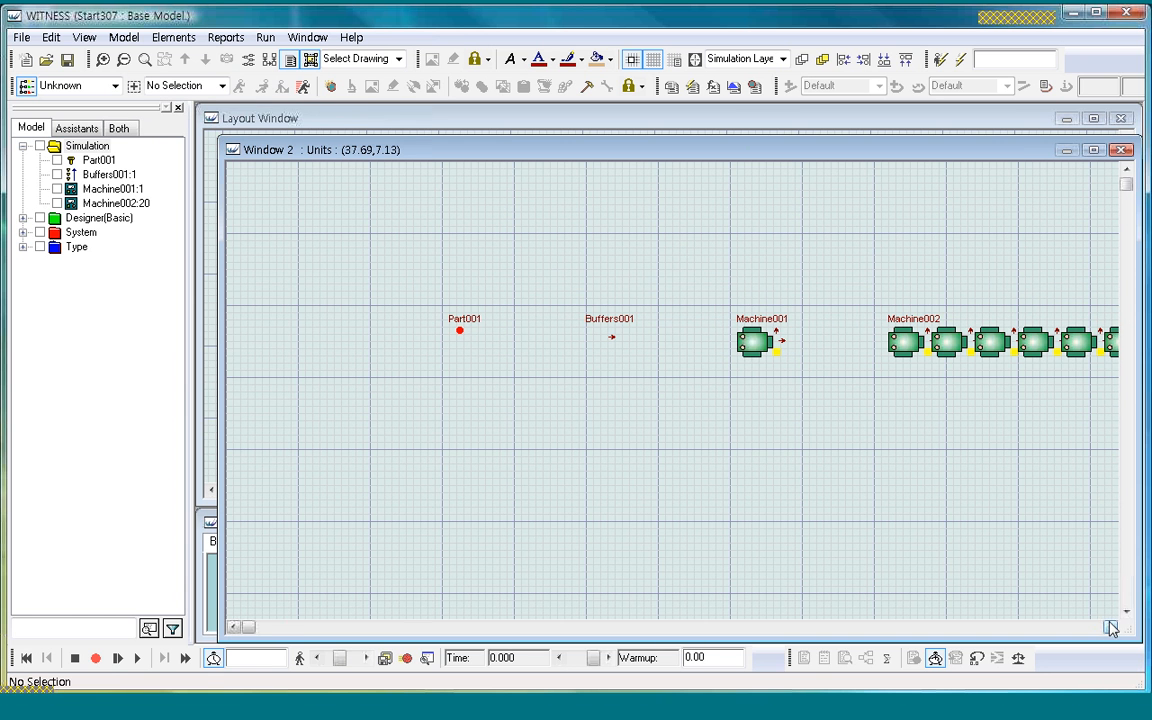
{"action": "left_click", "coordinate": [1110, 627]}
{"action": "left_click_drag", "start_coordinate": [1110, 627], "coordinate": [1110, 627]}
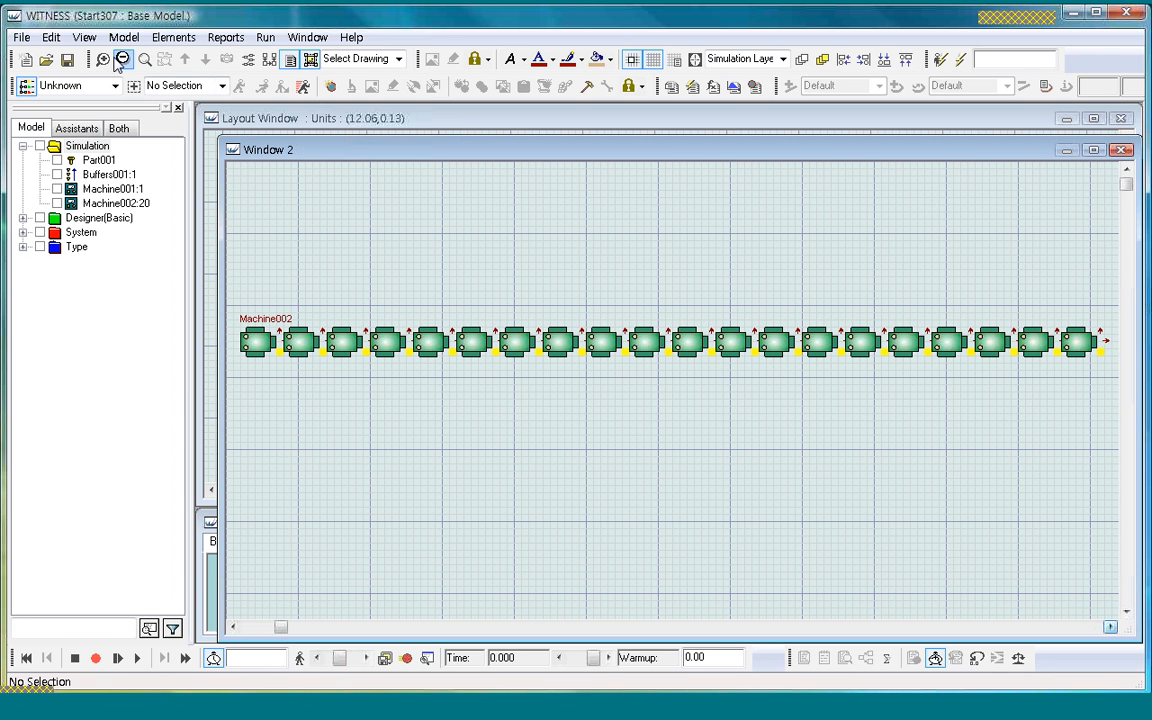
{"action": "left_click", "coordinate": [124, 62]}
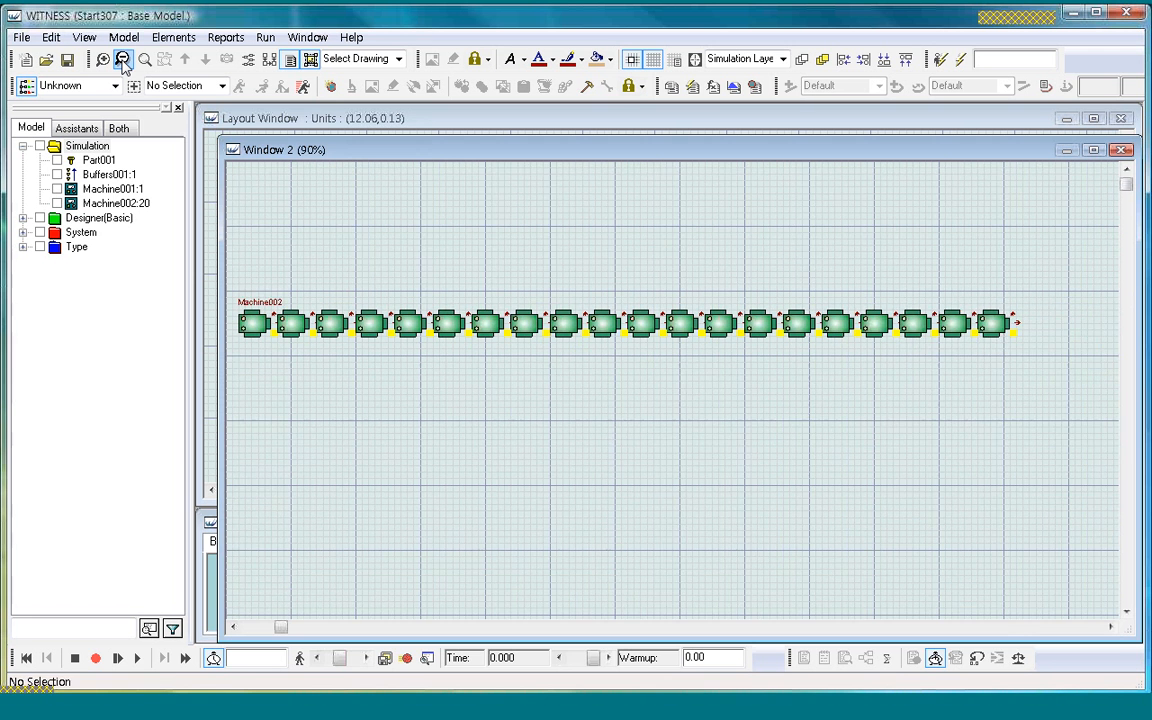
{"action": "left_click", "coordinate": [124, 62]}
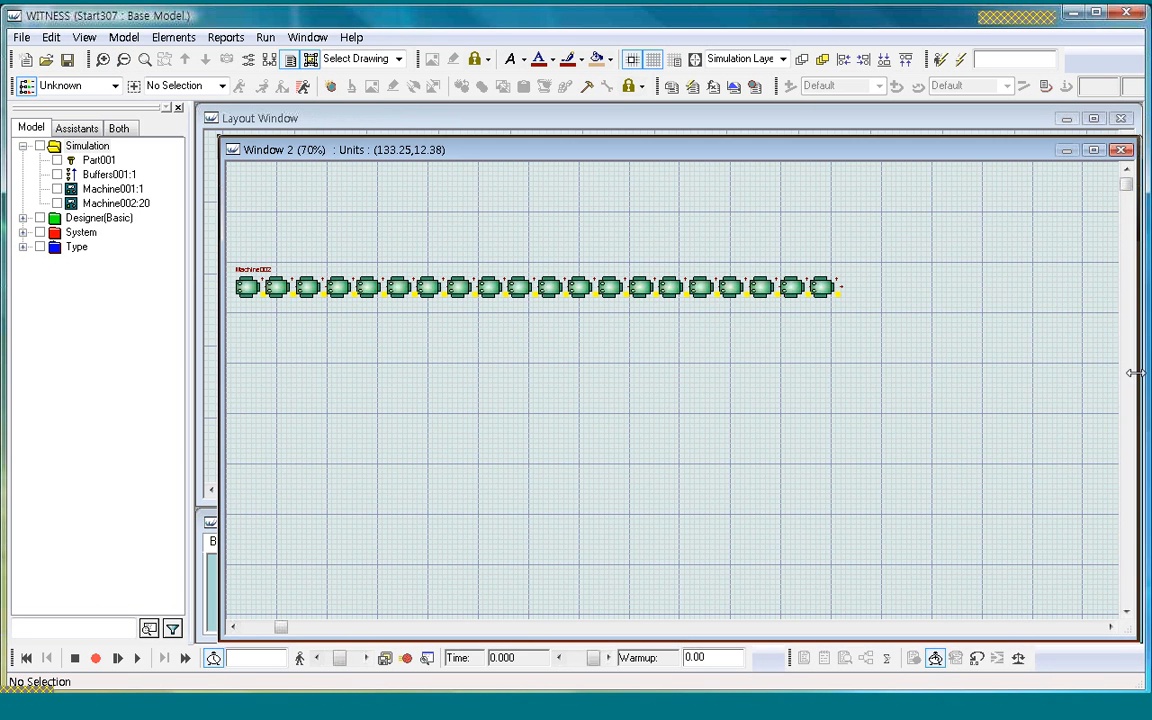
Shrink Window 2 to fit around the Machine002 row and reposition it over the Layout Window.
{"action": "left_click_drag", "start_coordinate": [1133, 372], "coordinate": [885, 350]}
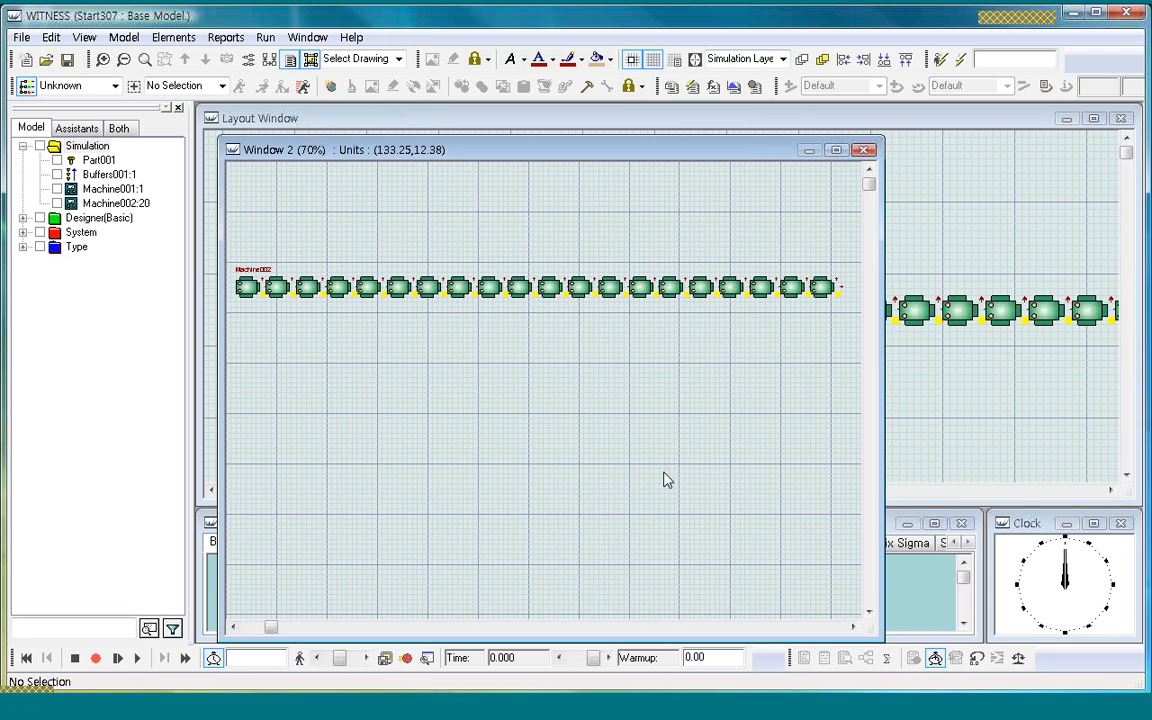
{"action": "left_click_drag", "start_coordinate": [674, 638], "coordinate": [674, 391]}
{"action": "left_click_drag", "start_coordinate": [669, 150], "coordinate": [910, 290]}
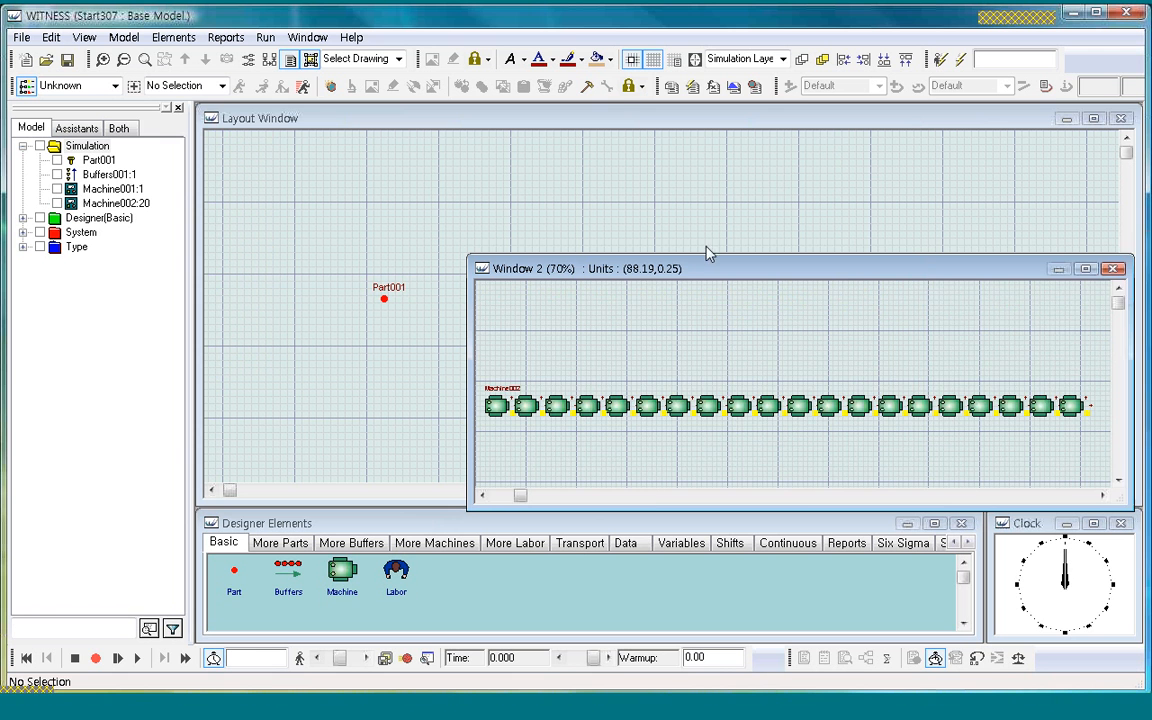
Switch between the Layout Window and Window 2, ending with the Layout Window in front.
{"action": "left_click", "coordinate": [771, 189]}
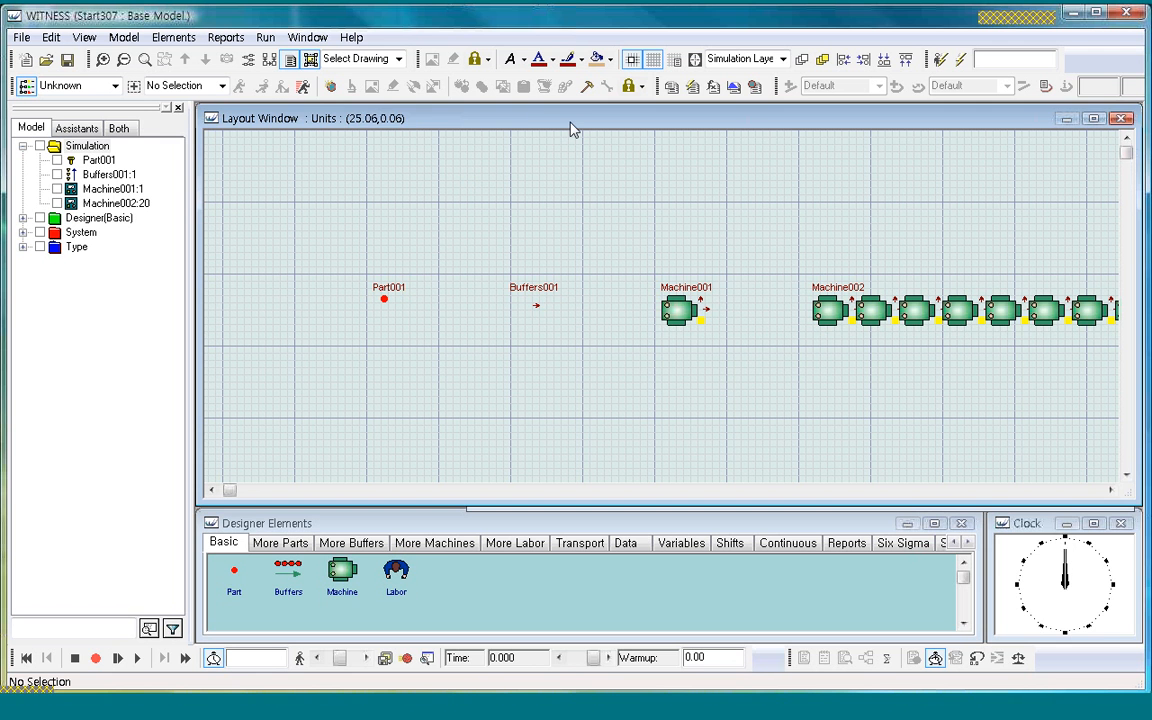
{"action": "key", "text": "ctrl+Tab"}
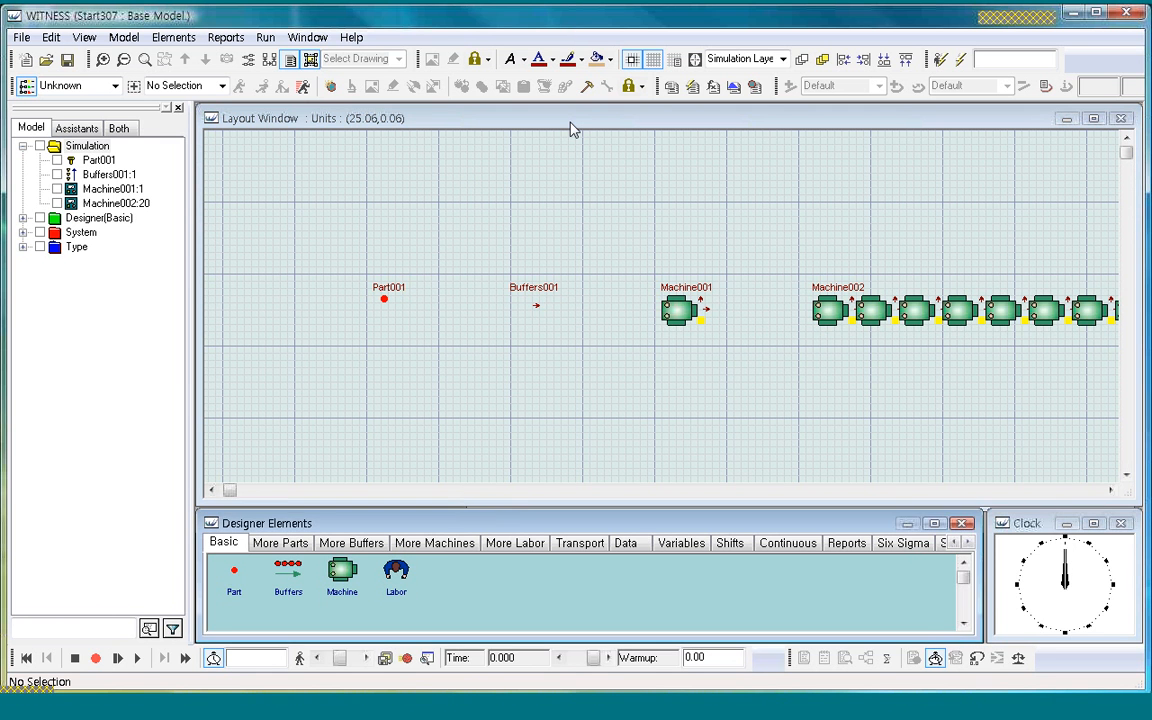
{"action": "key", "text": "ctrl+Tab"}
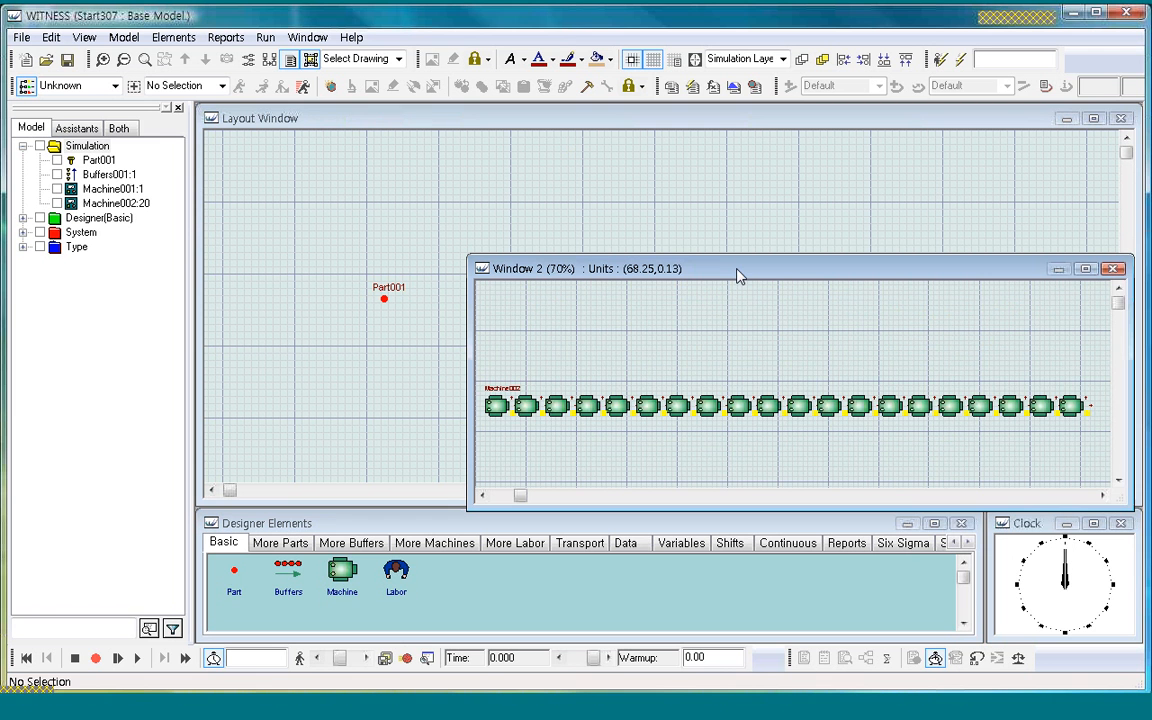
{"action": "left_click", "coordinate": [563, 118]}
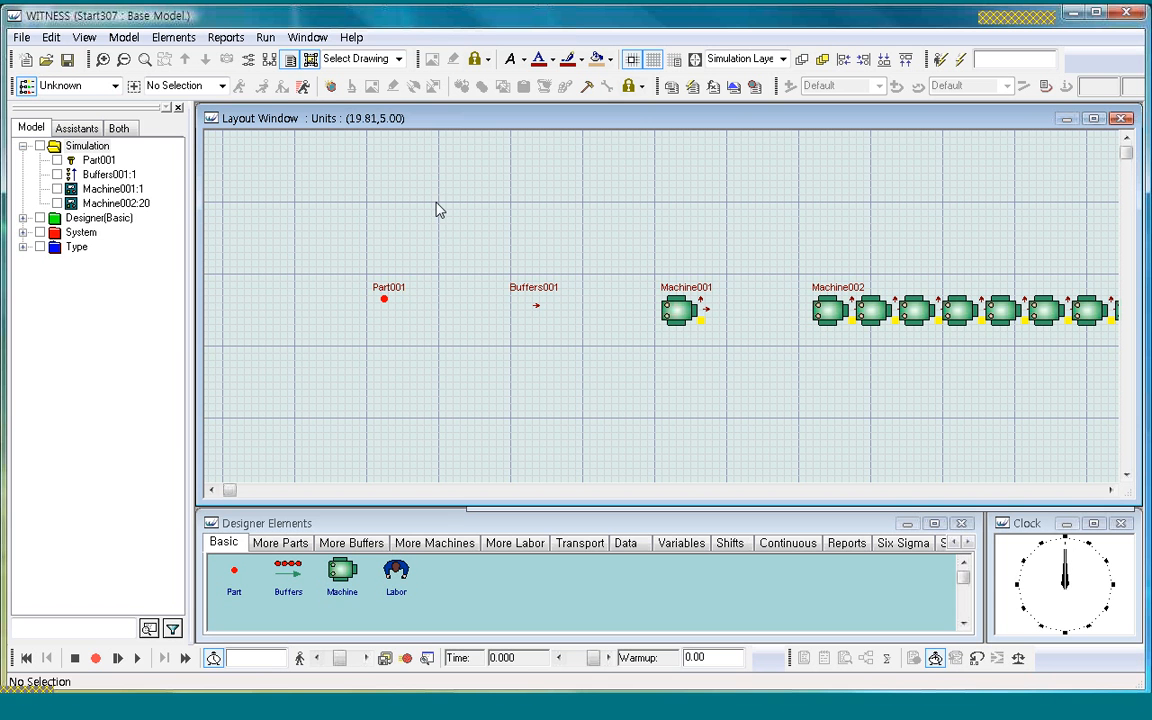
Hide the layout grid and show it again.
{"action": "left_click", "coordinate": [652, 60]}
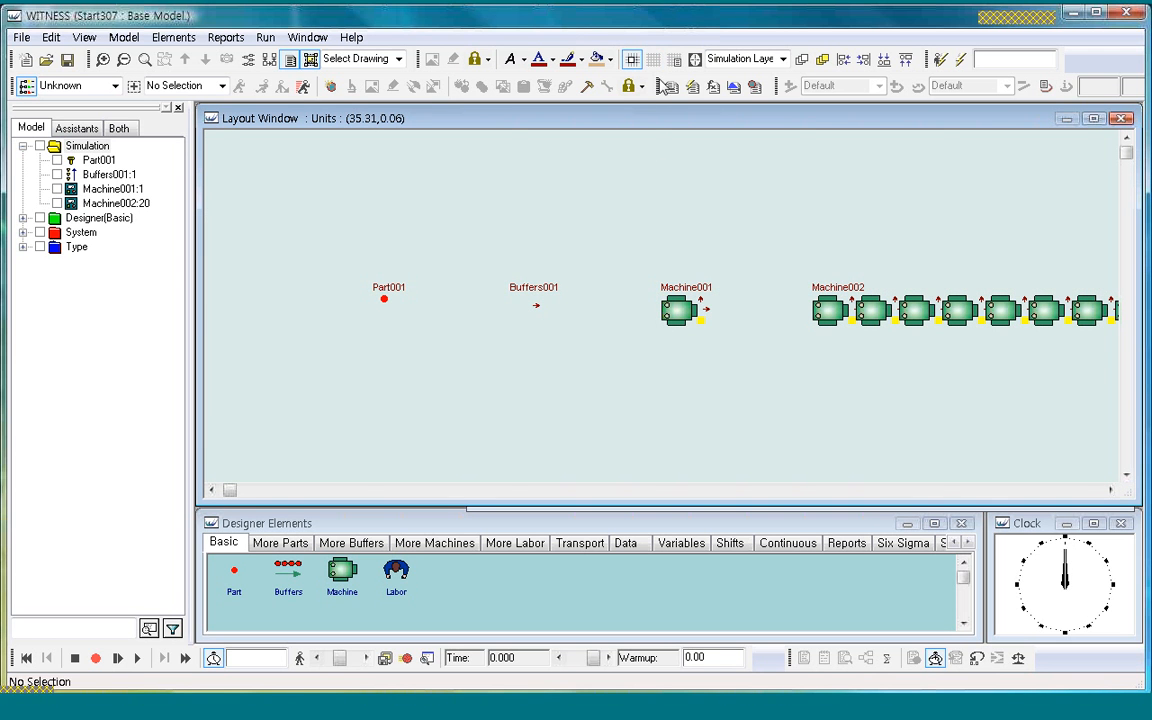
{"action": "left_click", "coordinate": [653, 60]}
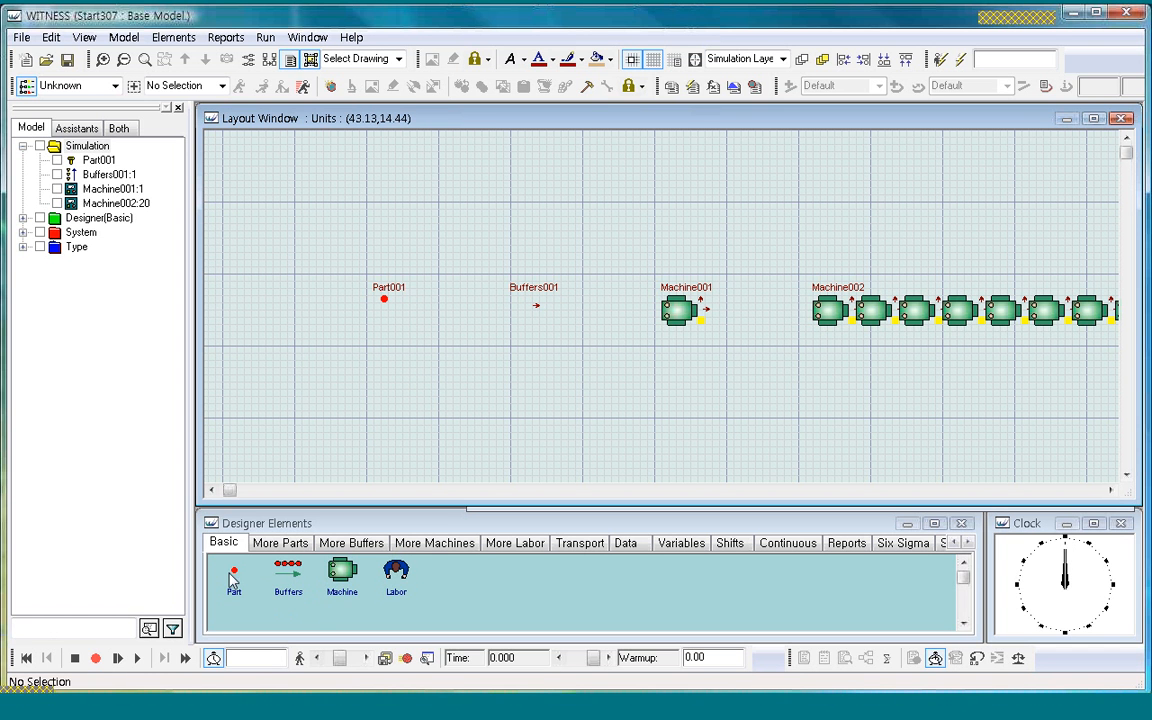
Place another basic Machine element below Machine001 and clear the selection.
{"action": "left_click", "coordinate": [342, 572]}
{"action": "left_click", "coordinate": [685, 395]}
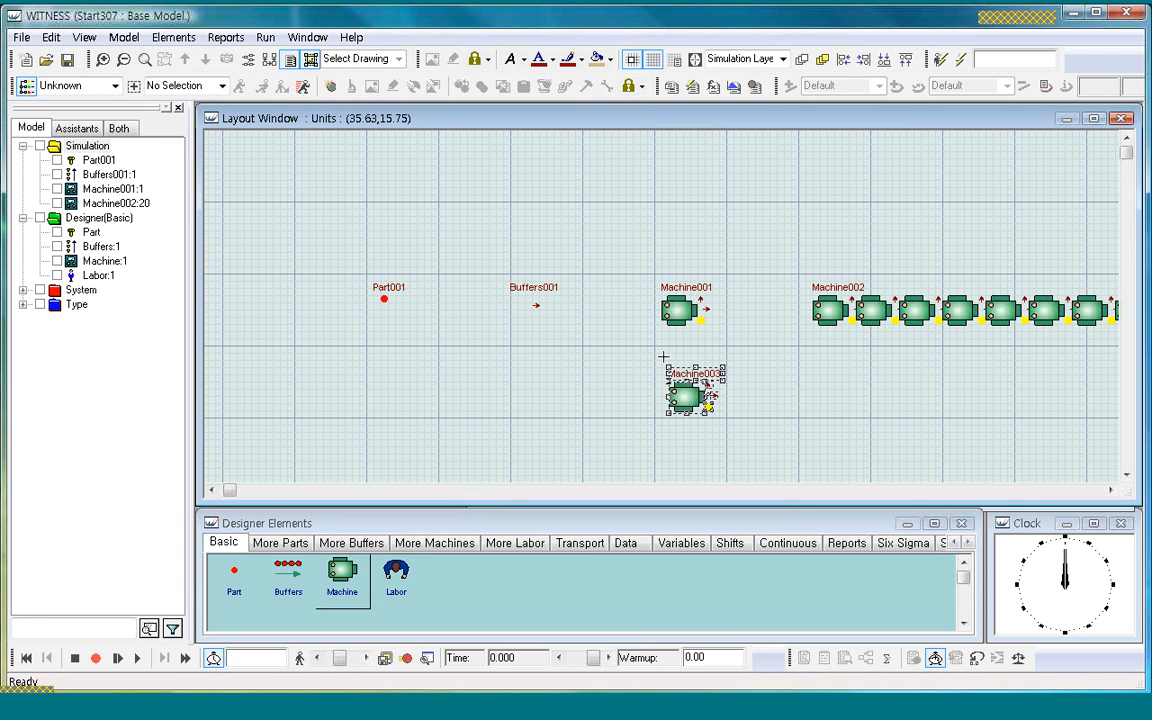
{"action": "left_click", "coordinate": [713, 444]}
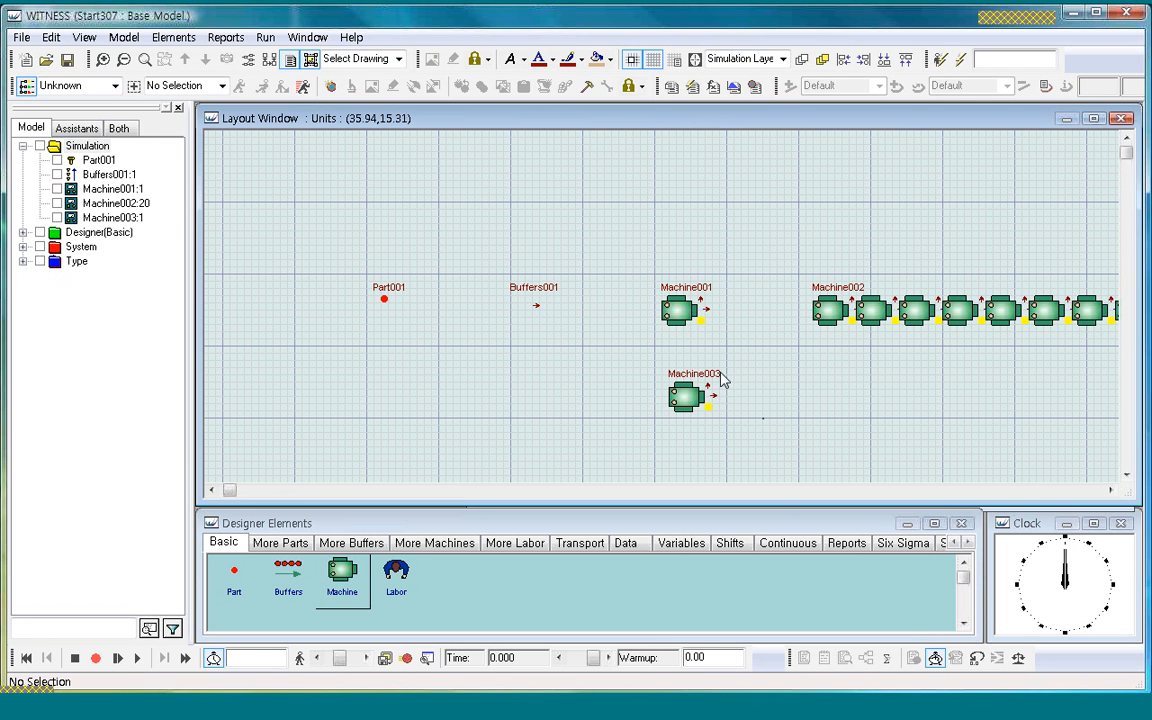
Select Machine003's icon and name label in turn, finishing with the icon selected.
{"action": "left_click", "coordinate": [687, 402]}
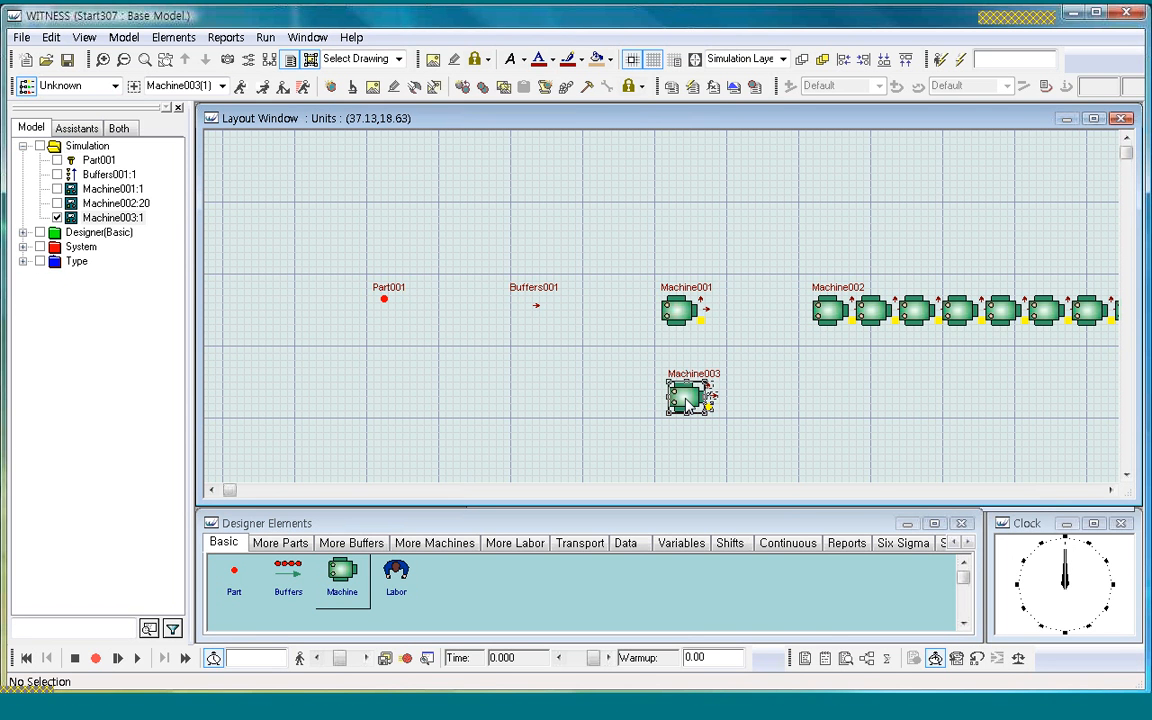
{"action": "left_click", "coordinate": [700, 376]}
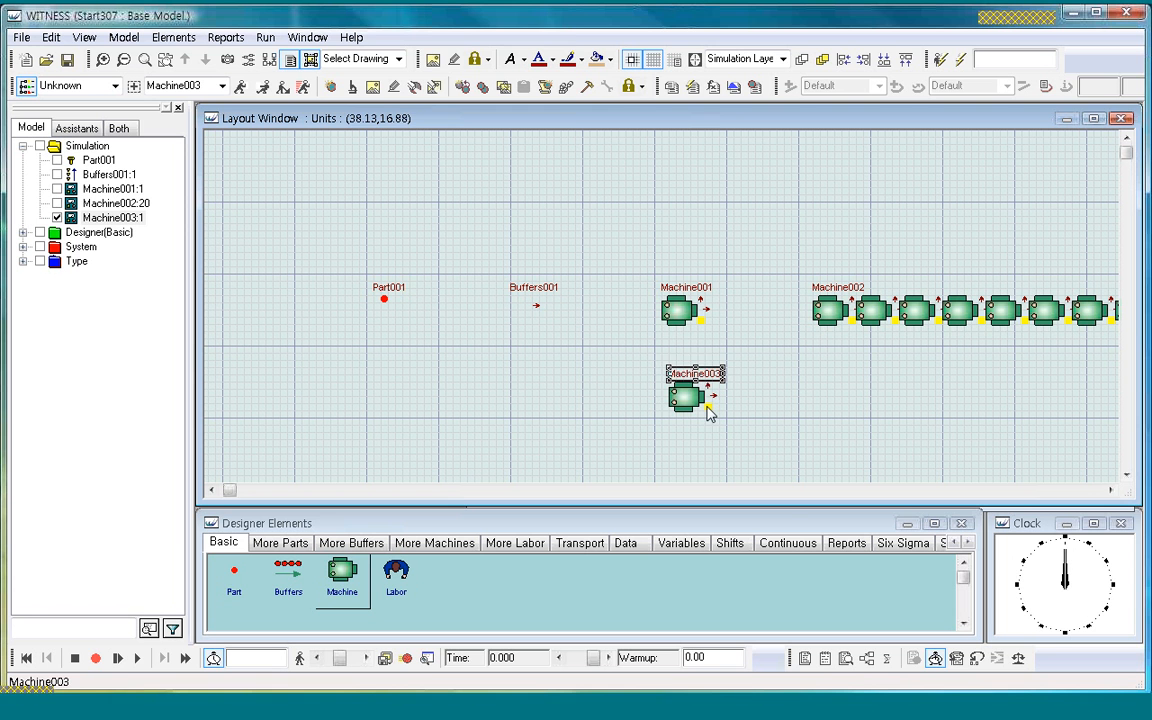
{"action": "left_click", "coordinate": [698, 400]}
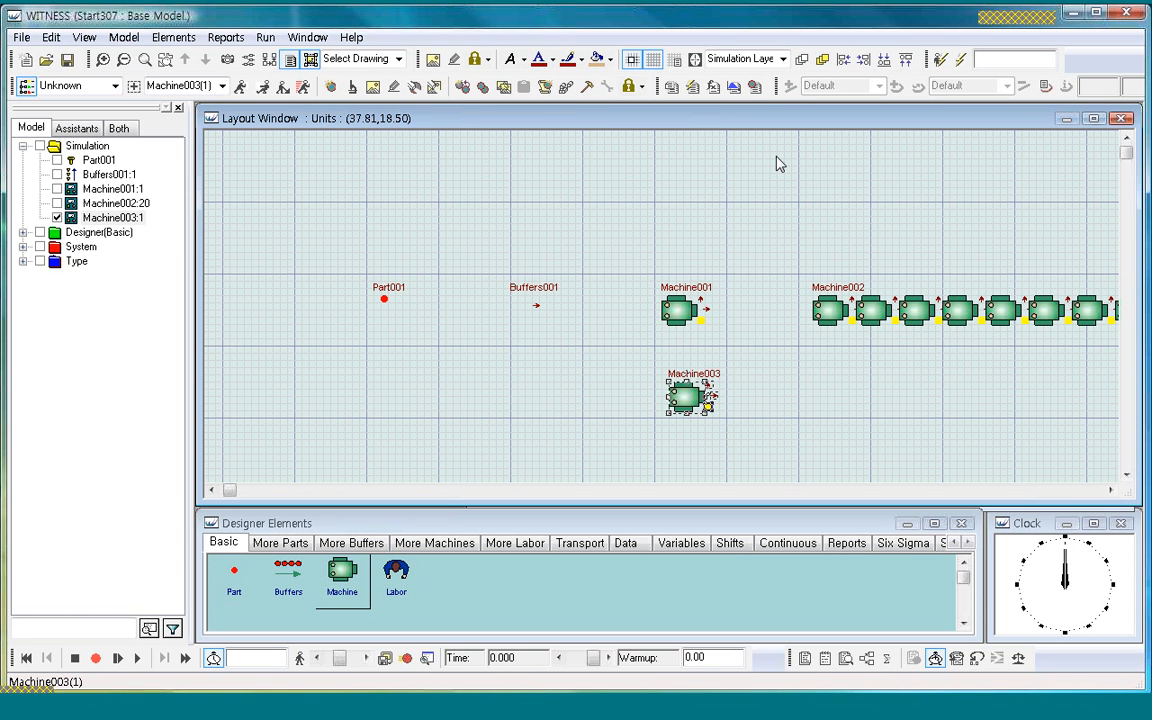
Open the layer settings from the layout and add two blank layers after Layer 9.
{"action": "left_click", "coordinate": [783, 59]}
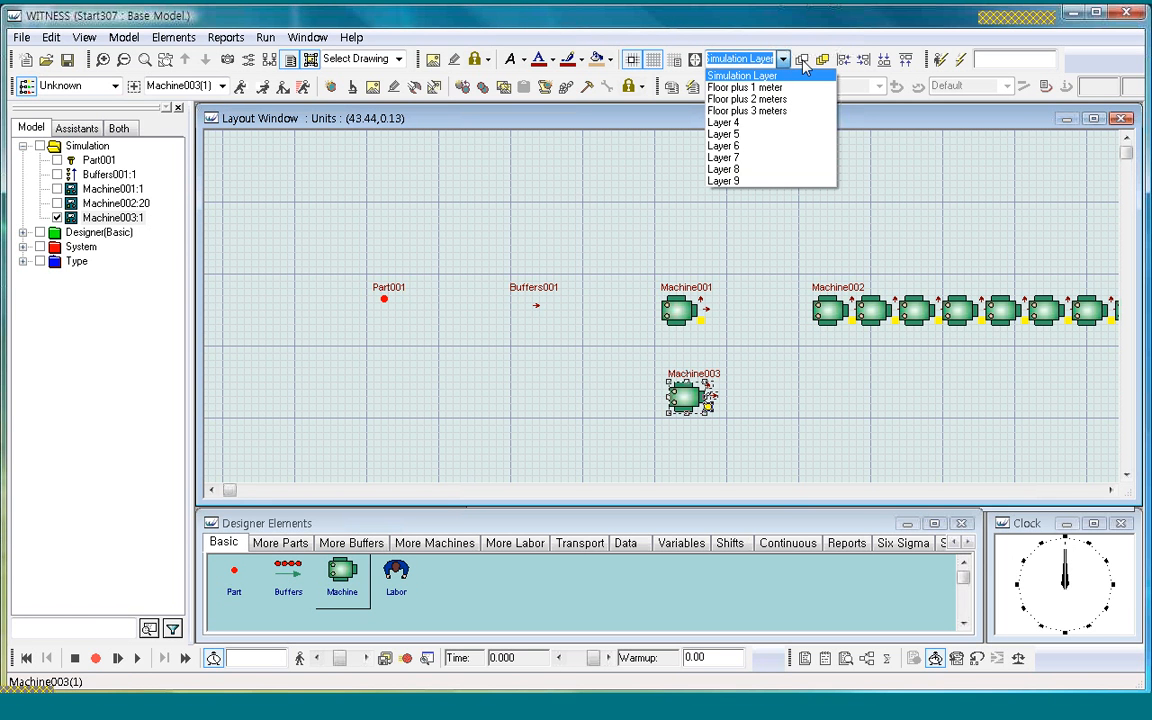
{"action": "left_click", "coordinate": [802, 62]}
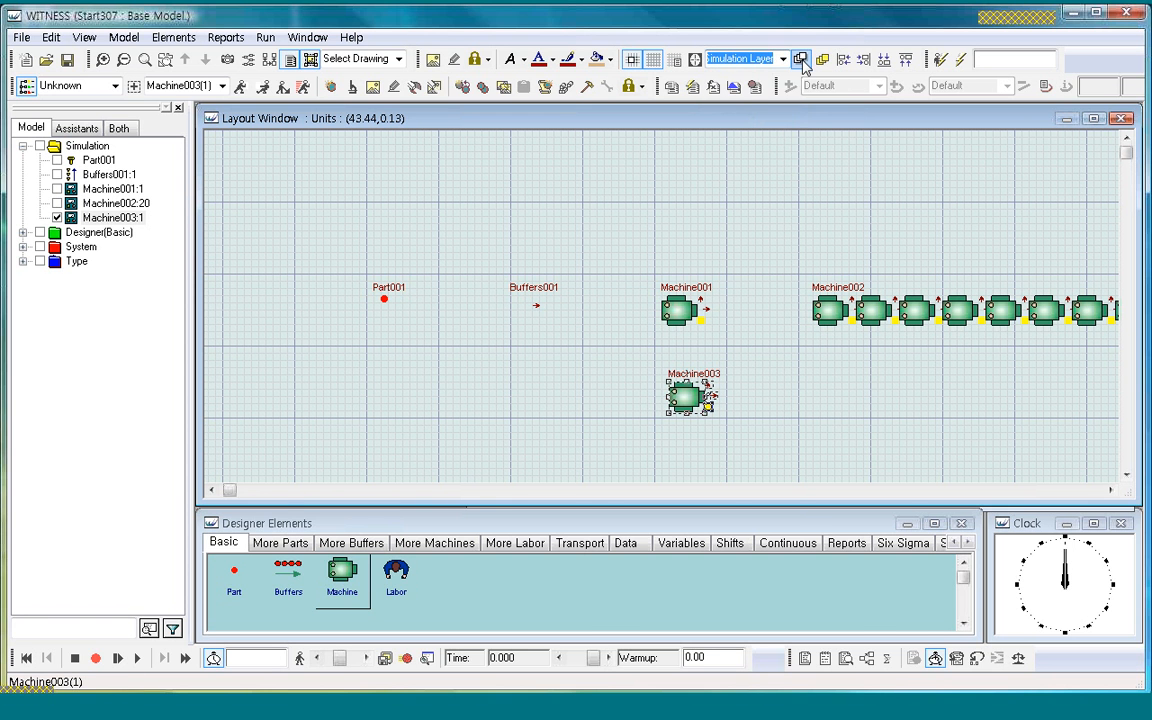
{"action": "left_click", "coordinate": [801, 61]}
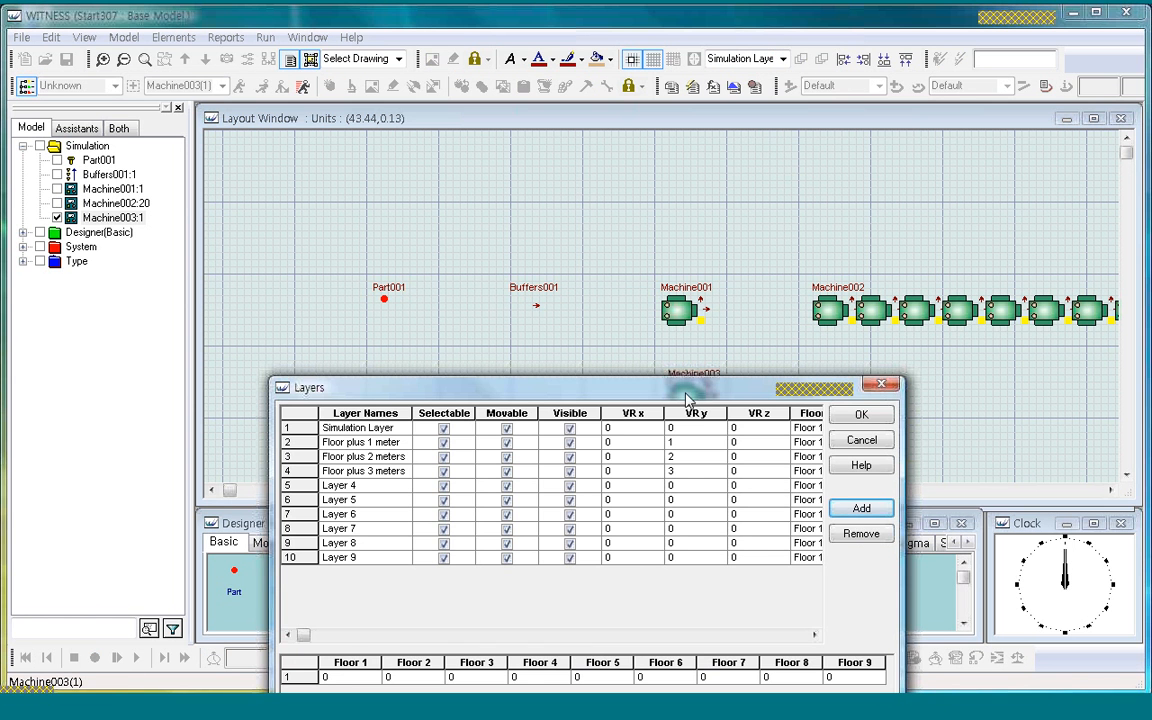
{"action": "left_click_drag", "start_coordinate": [681, 386], "coordinate": [390, 322]}
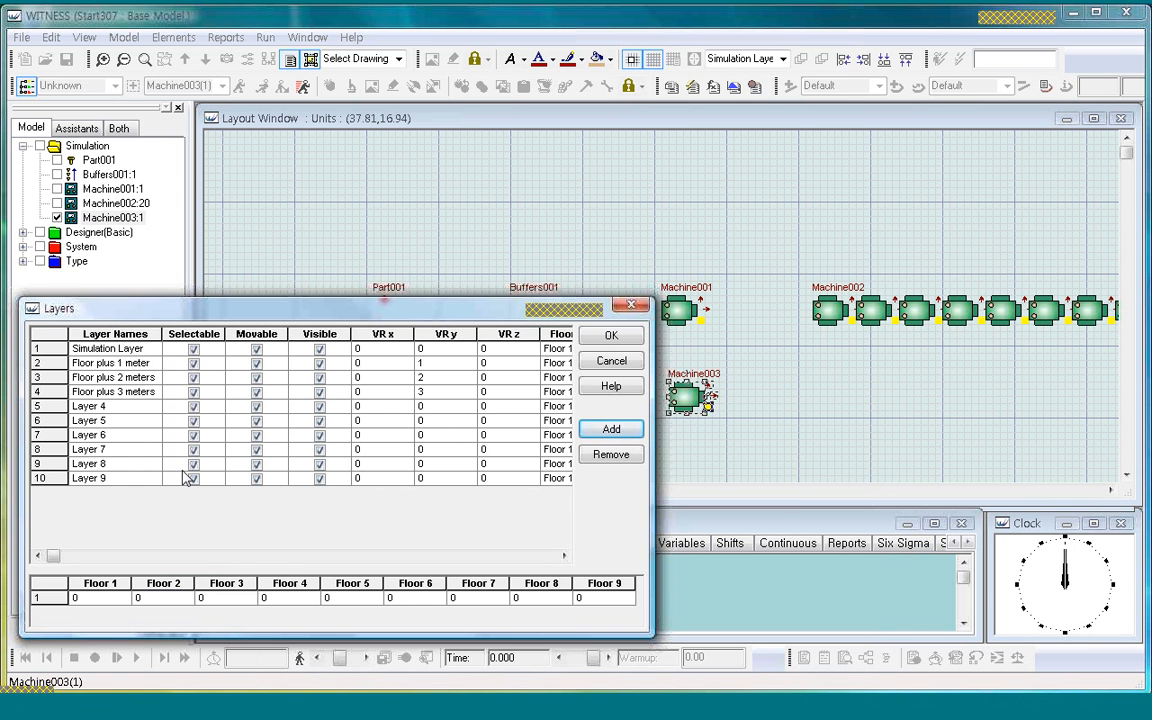
{"action": "left_click", "coordinate": [609, 437]}
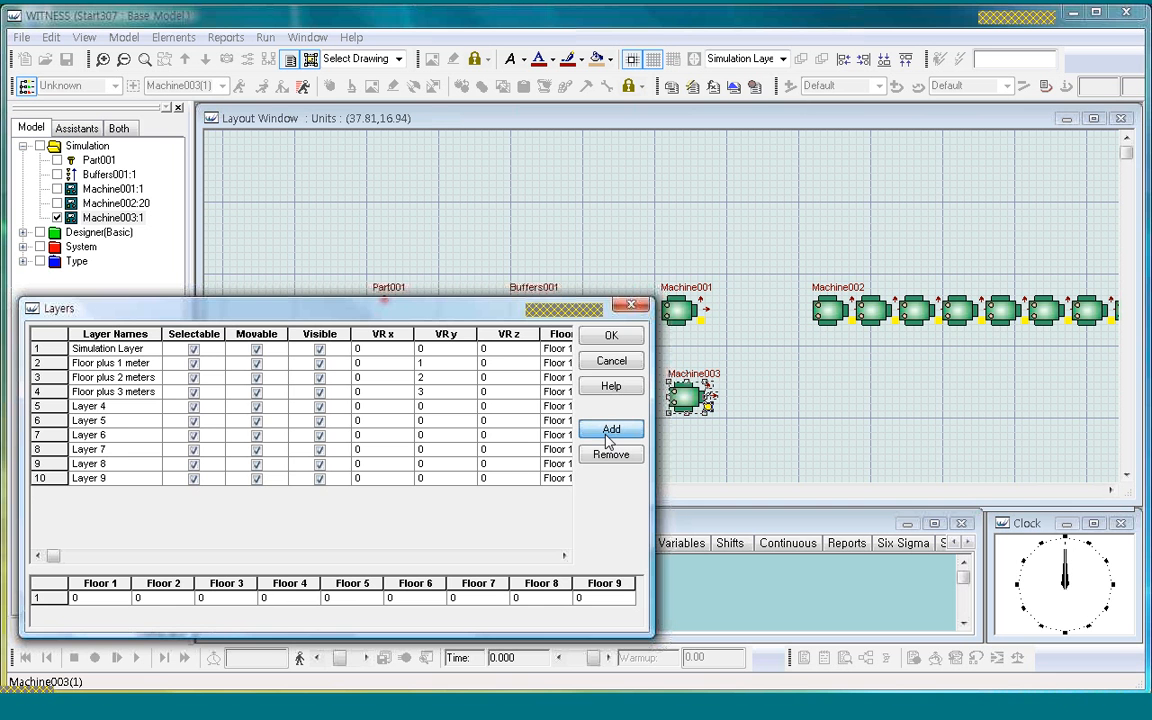
{"action": "left_click", "coordinate": [609, 437]}
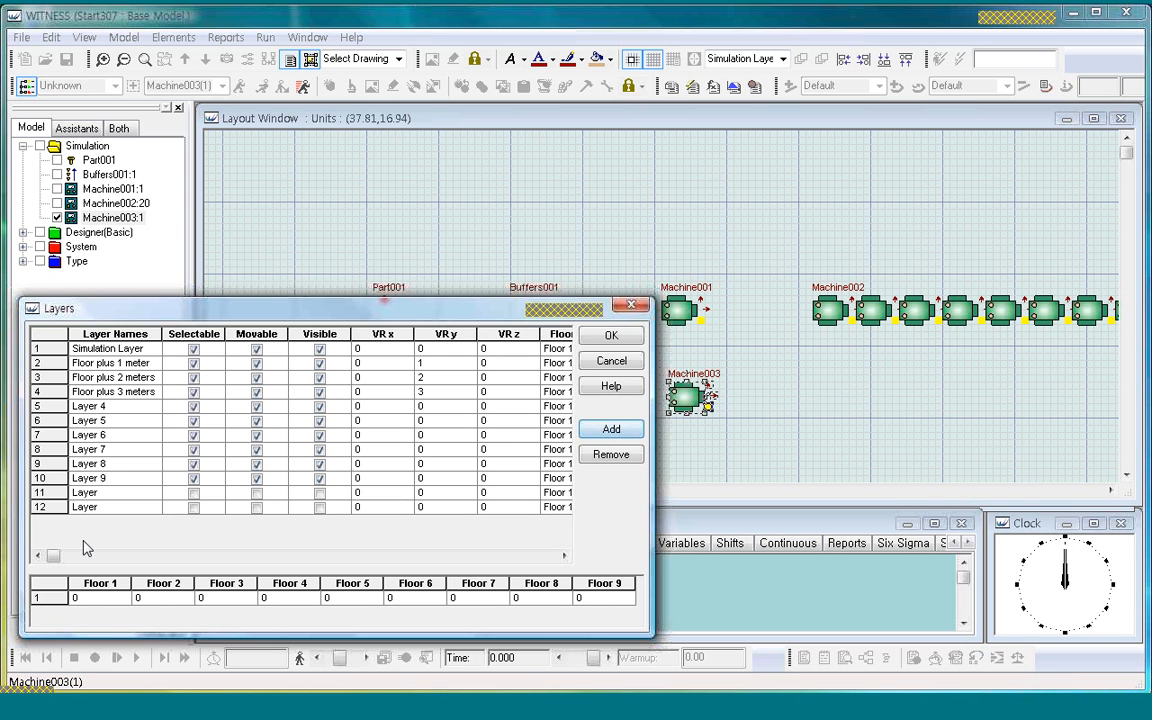
Remove the two blank layers below Layer 9 from the layer list and accept the layer settings.
{"action": "left_click", "coordinate": [62, 508]}
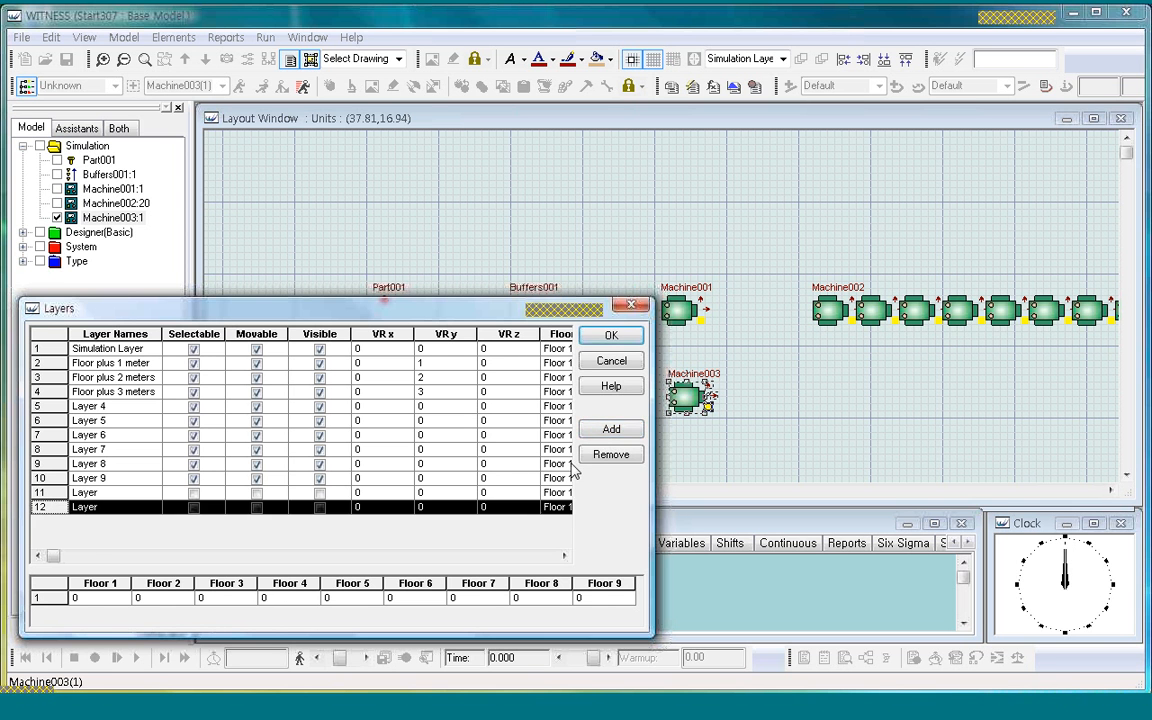
{"action": "left_click", "coordinate": [584, 459]}
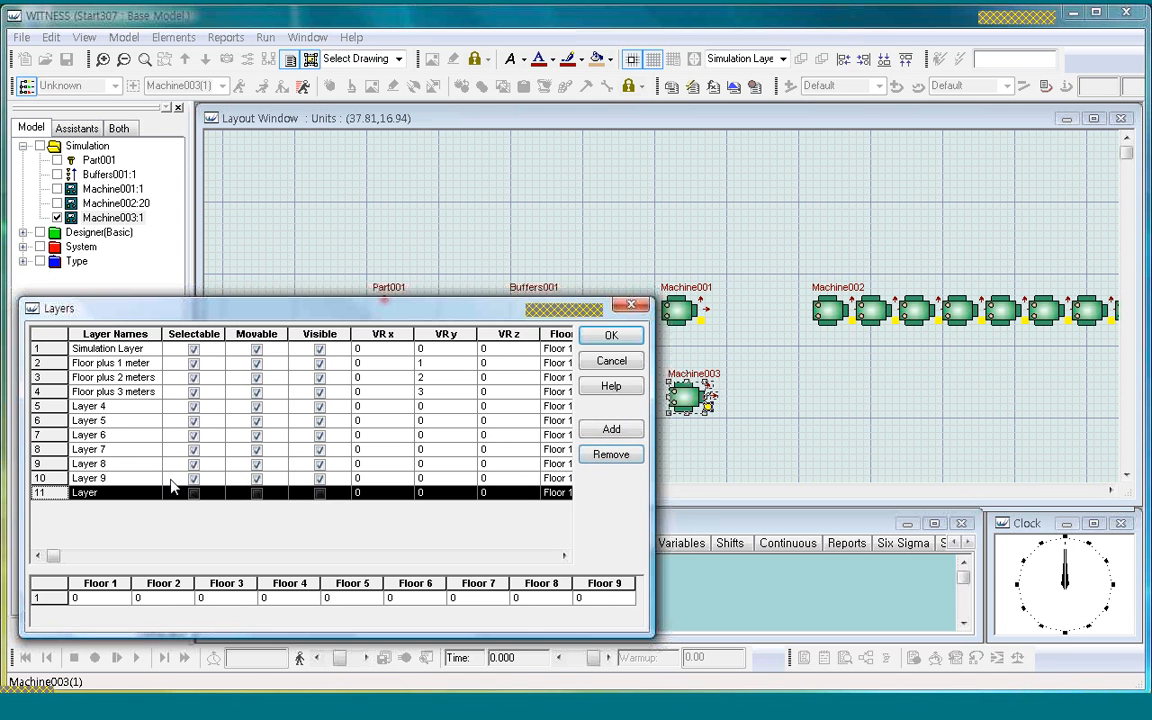
{"action": "left_click", "coordinate": [603, 454]}
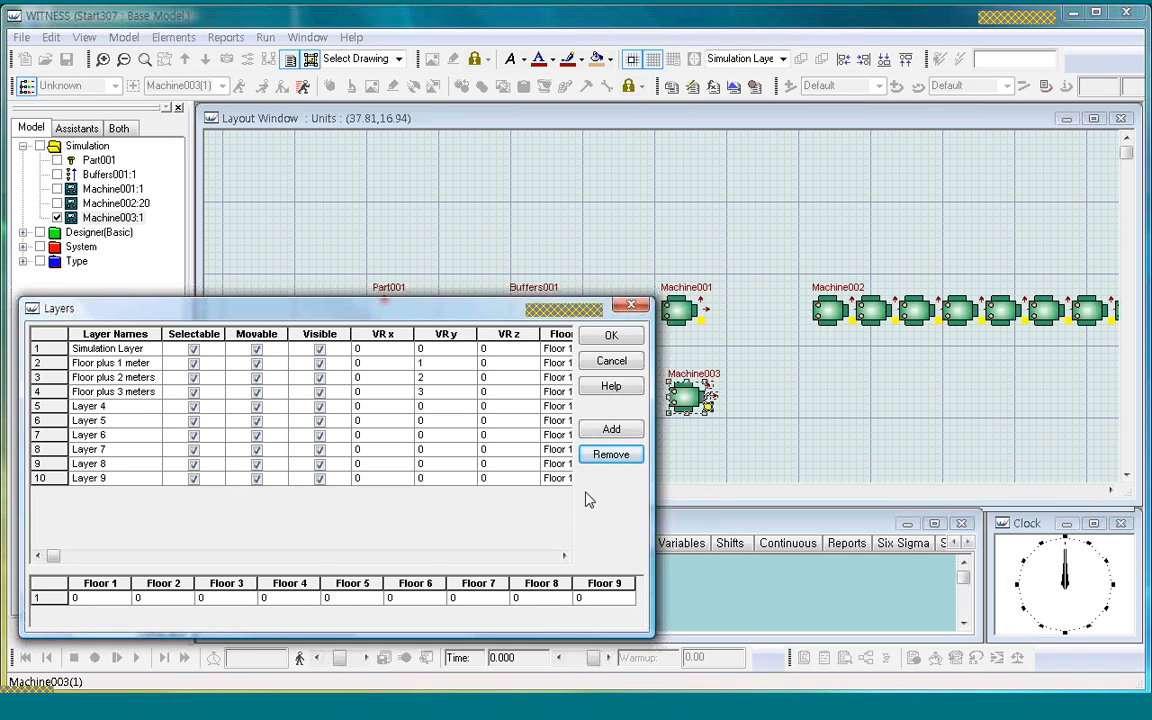
{"action": "left_click", "coordinate": [611, 338]}
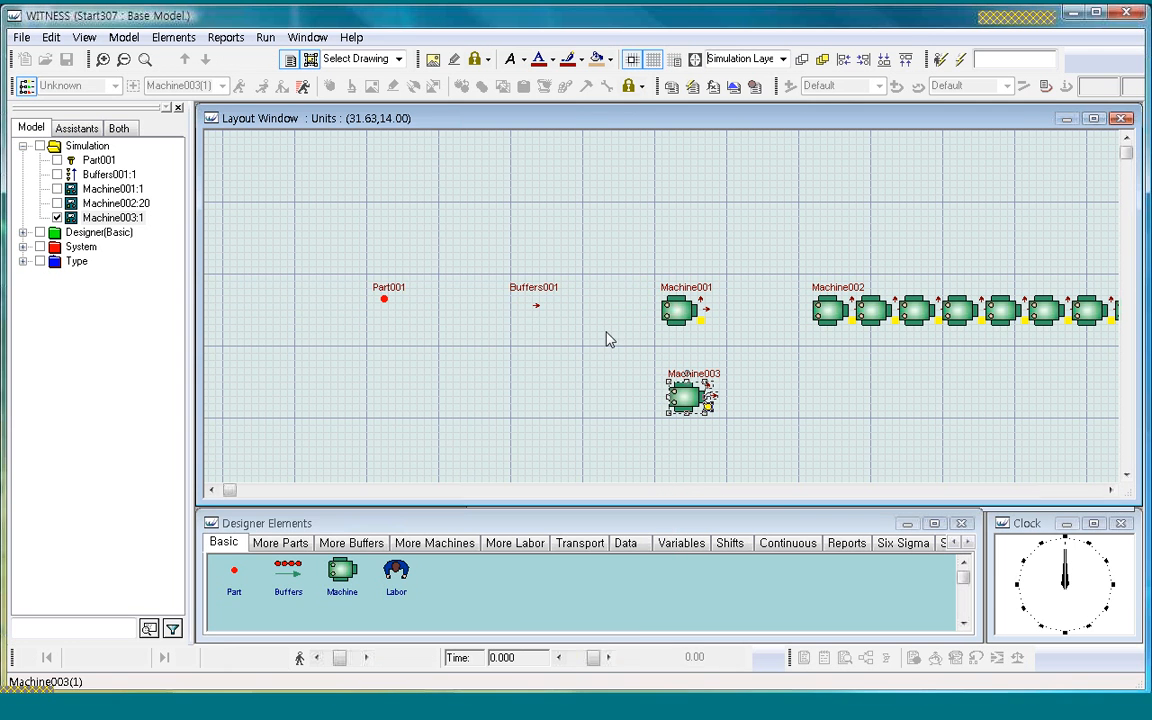
Move Machine001's name label slightly upward, away from its icon, and clear the selection.
{"action": "left_click", "coordinate": [699, 291]}
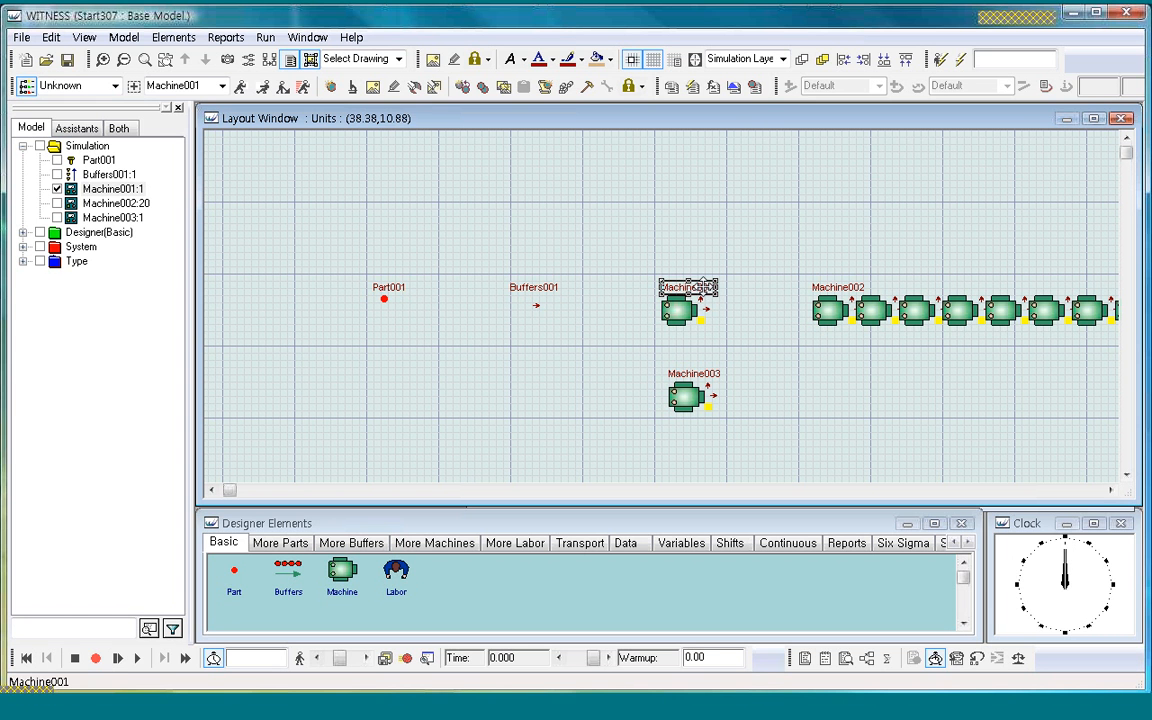
{"action": "left_click_drag", "start_coordinate": [701, 287], "coordinate": [703, 251]}
{"action": "left_click", "coordinate": [706, 281]}
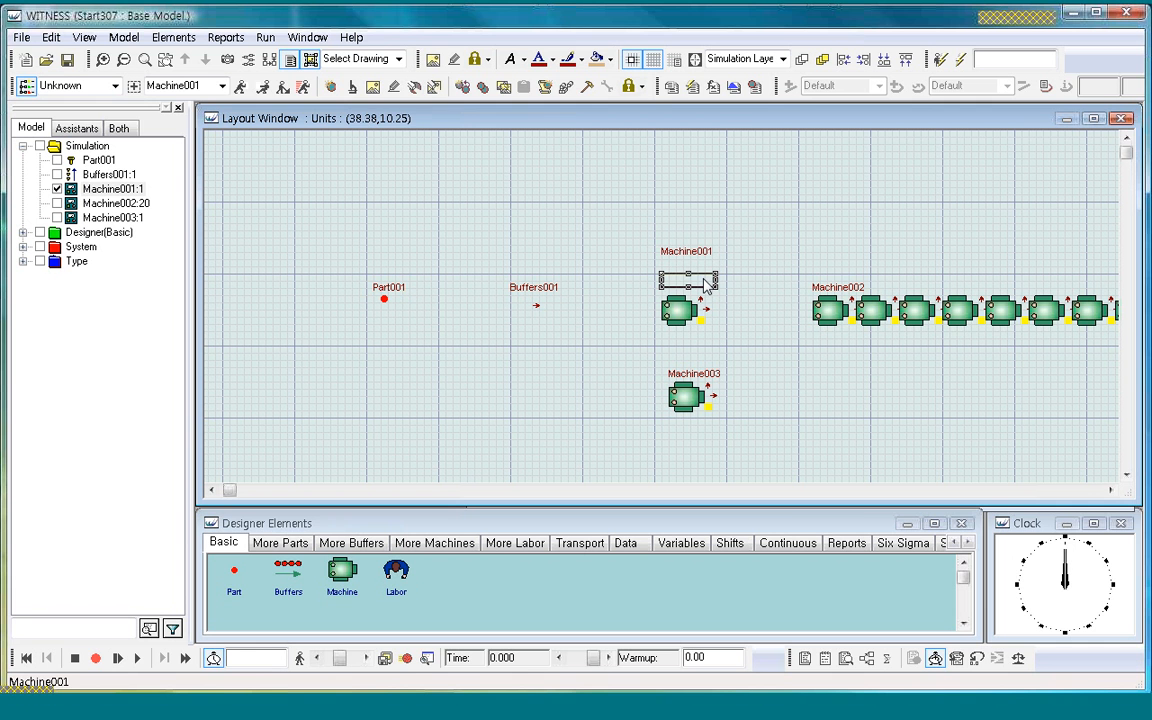
{"action": "left_click", "coordinate": [728, 313]}
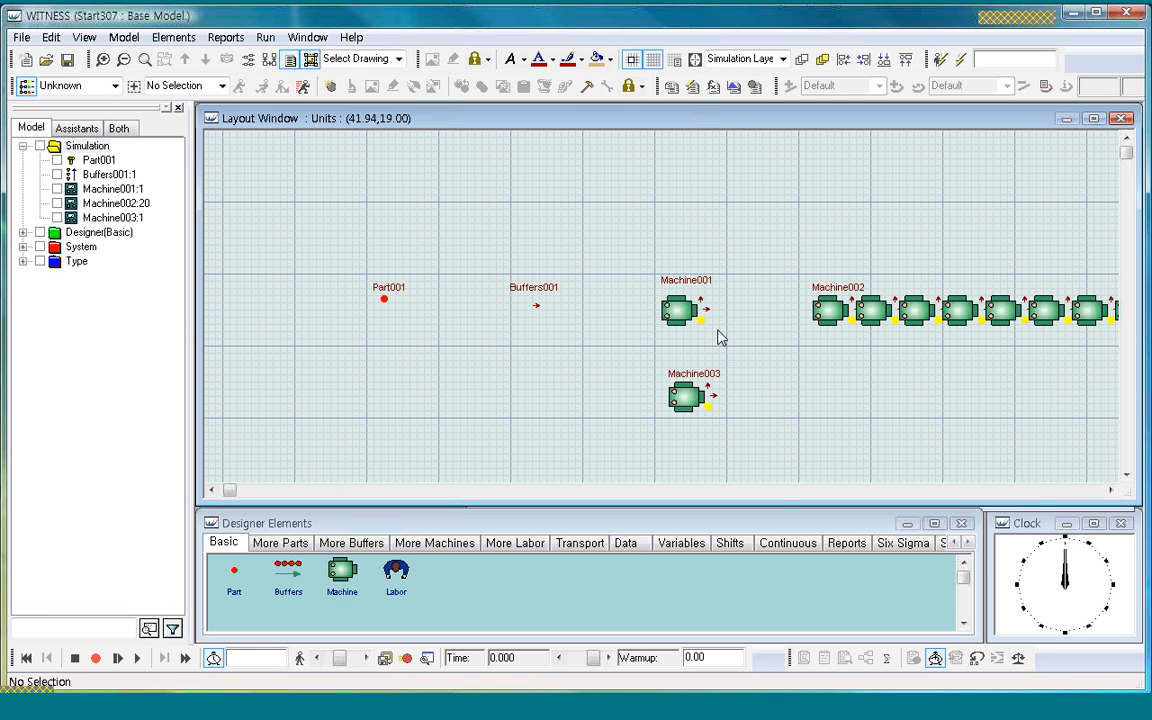
Select the name labels of Machine001, Machine002 and Machine003 in turn.
{"action": "left_click", "coordinate": [687, 285]}
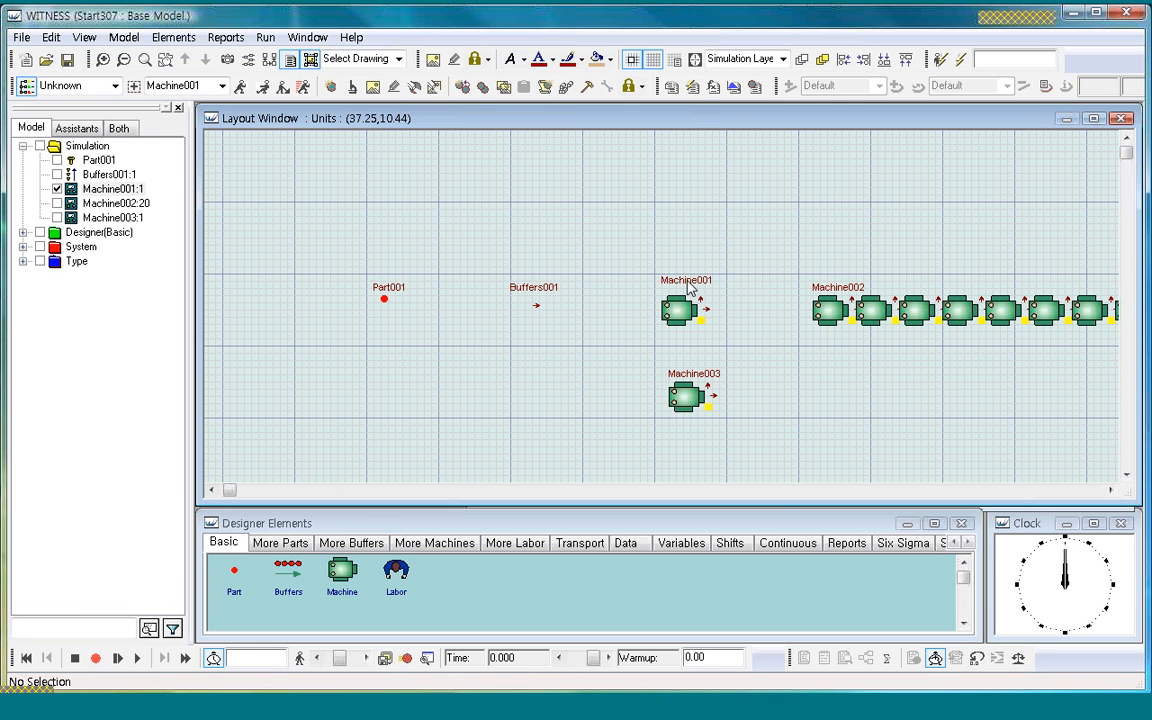
{"action": "left_click", "coordinate": [828, 288]}
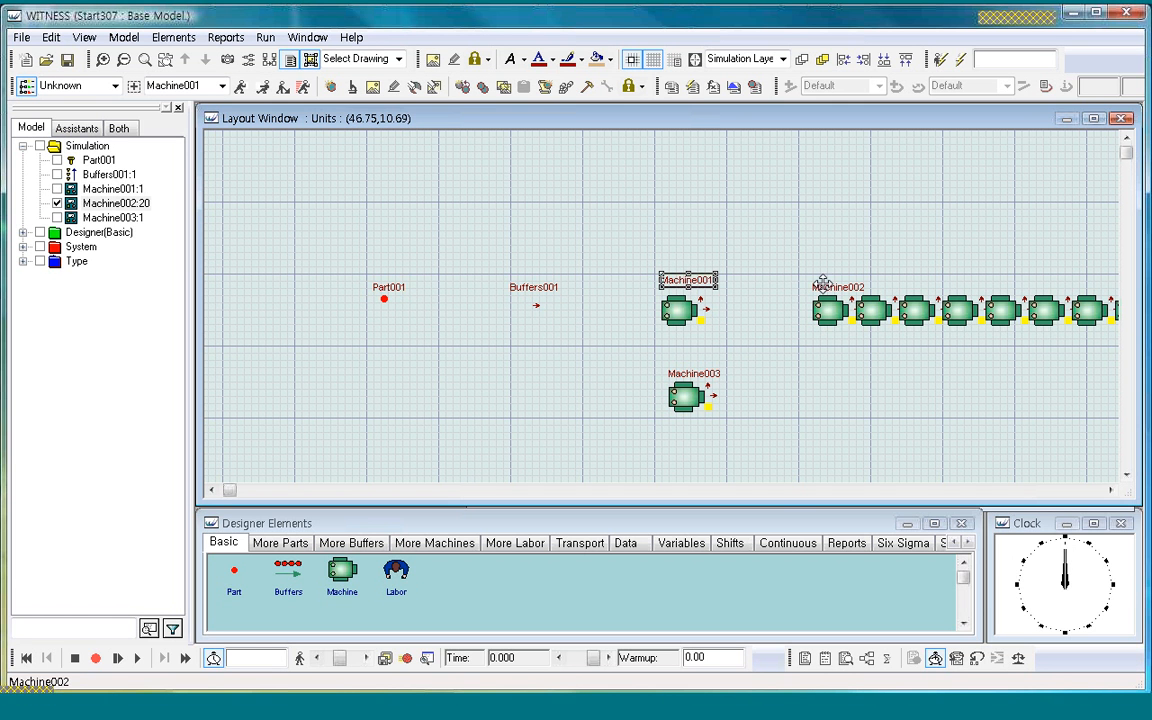
{"action": "left_click", "coordinate": [716, 376]}
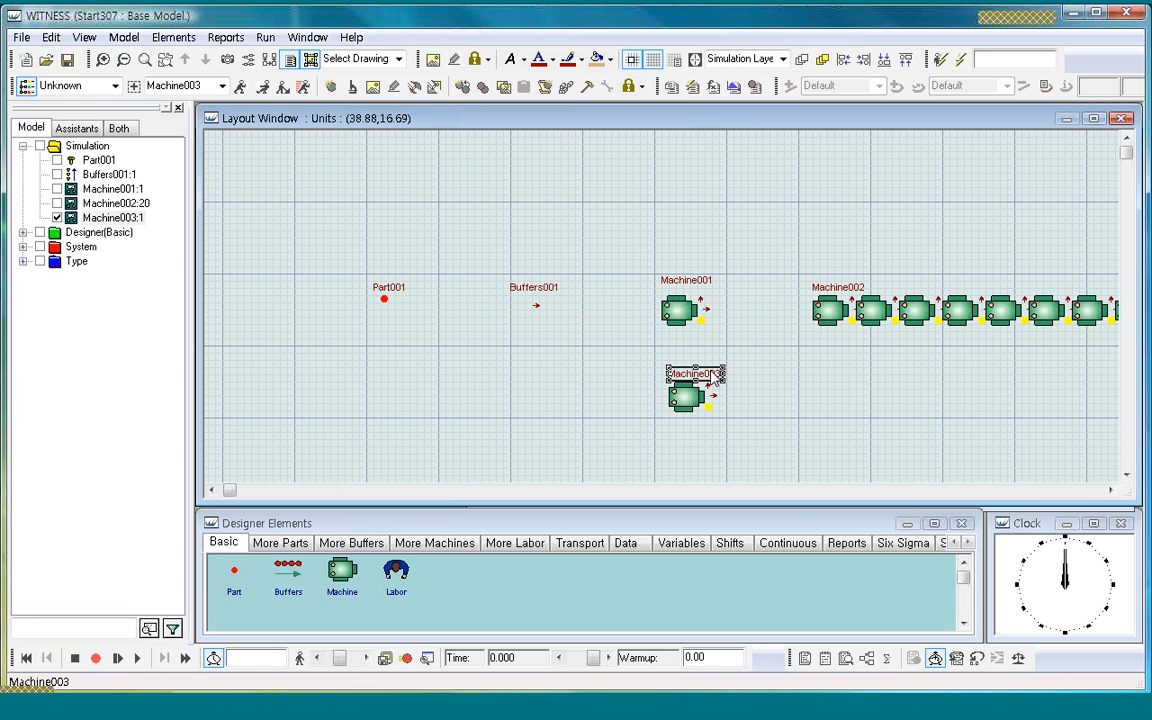
Assign Machine001's name label to Layer 4 and compare its layer with that of Machine002's label.
{"action": "left_click", "coordinate": [687, 280]}
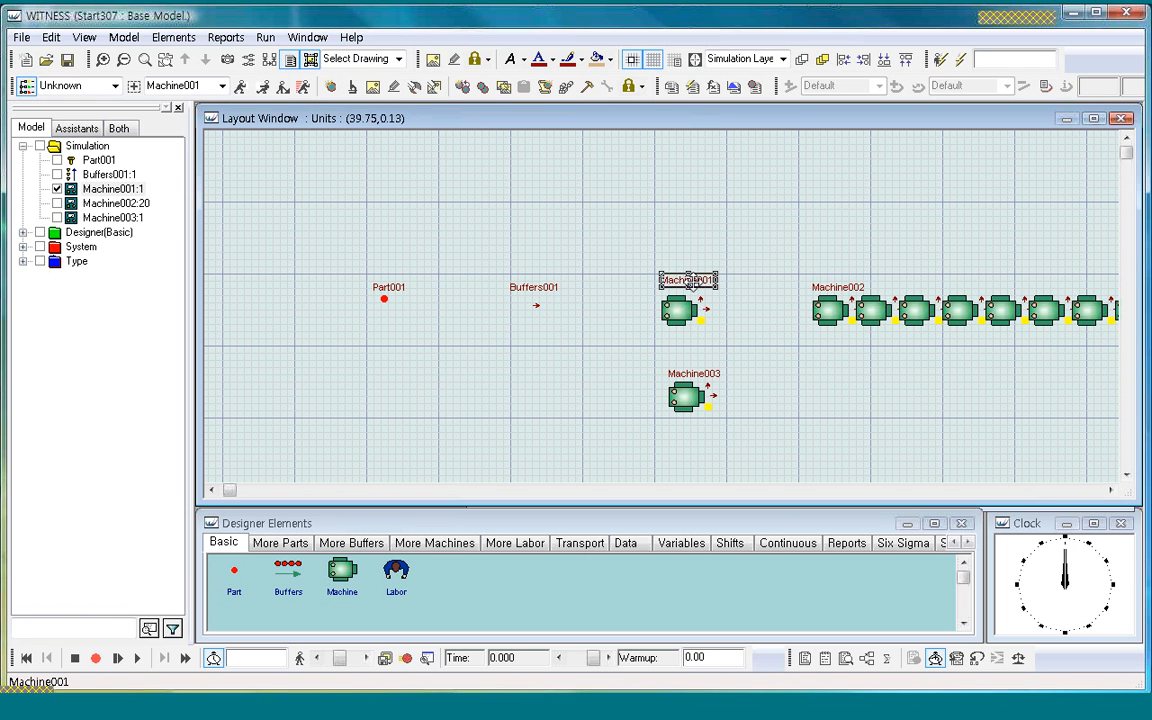
{"action": "left_click", "coordinate": [783, 58]}
{"action": "left_click", "coordinate": [731, 135]}
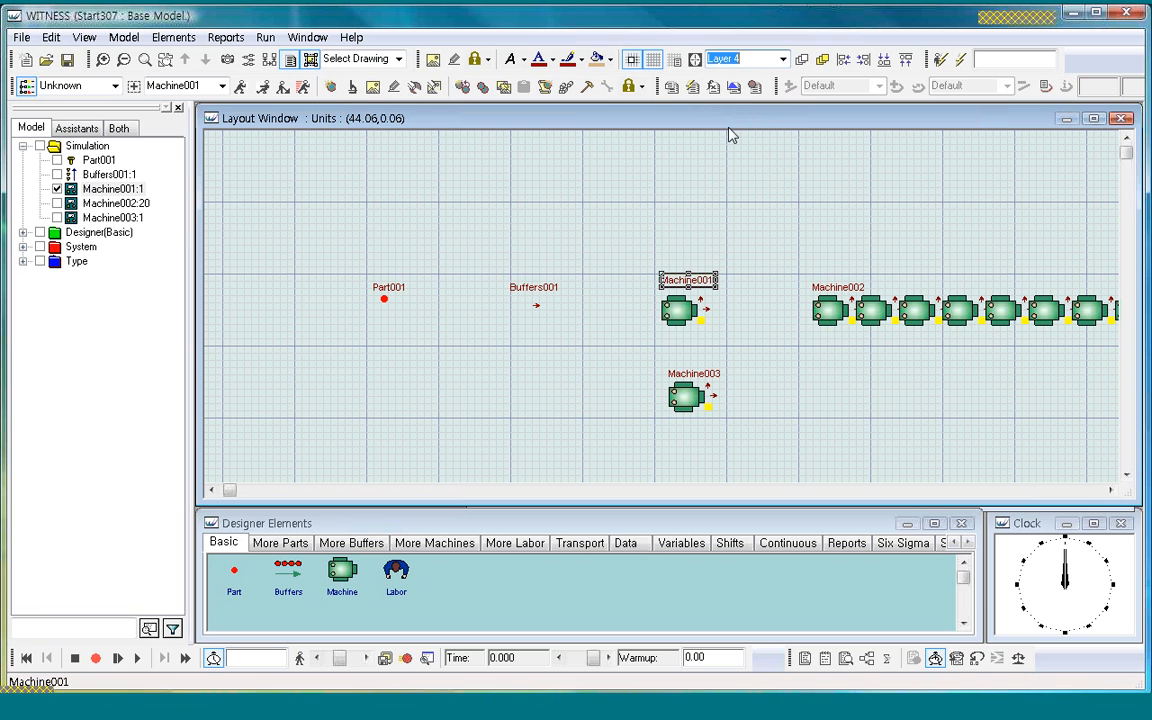
{"action": "left_click", "coordinate": [731, 135]}
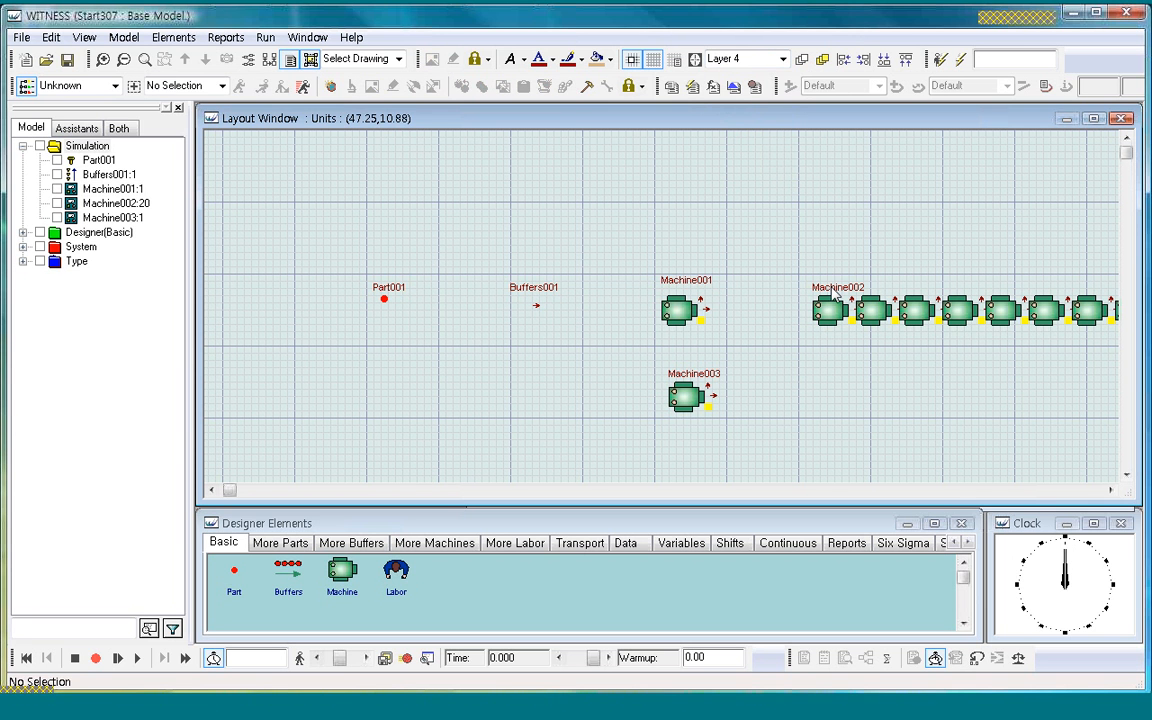
{"action": "left_click", "coordinate": [833, 290]}
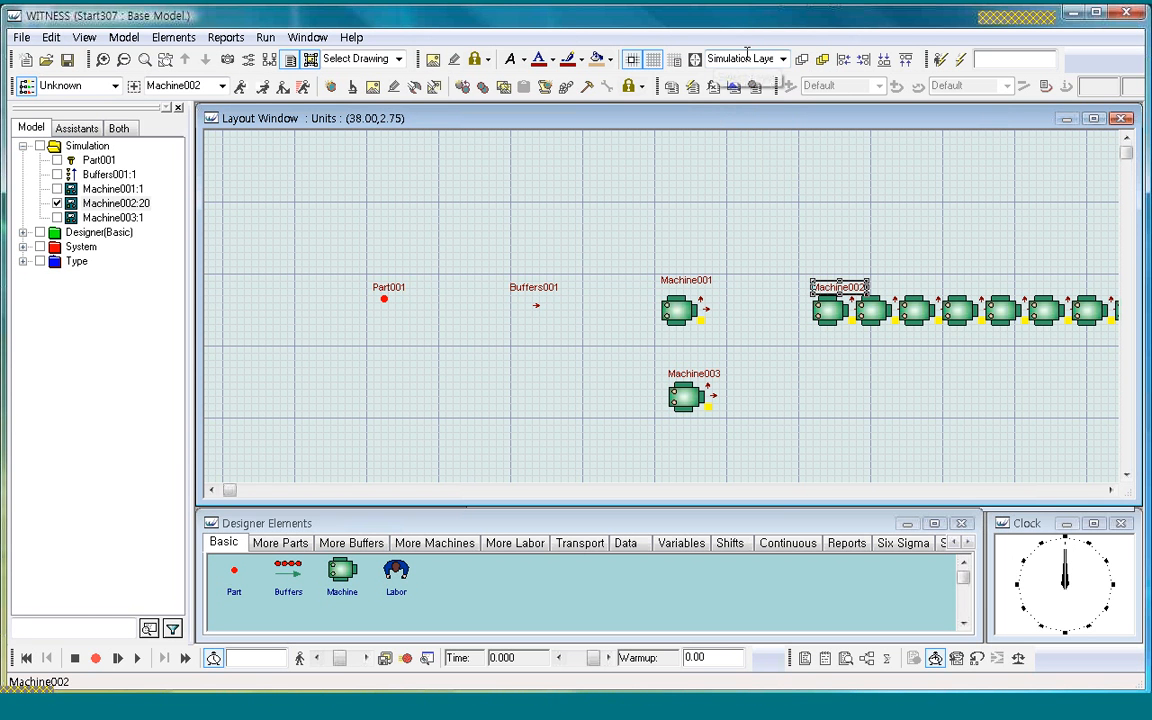
{"action": "left_click", "coordinate": [688, 281]}
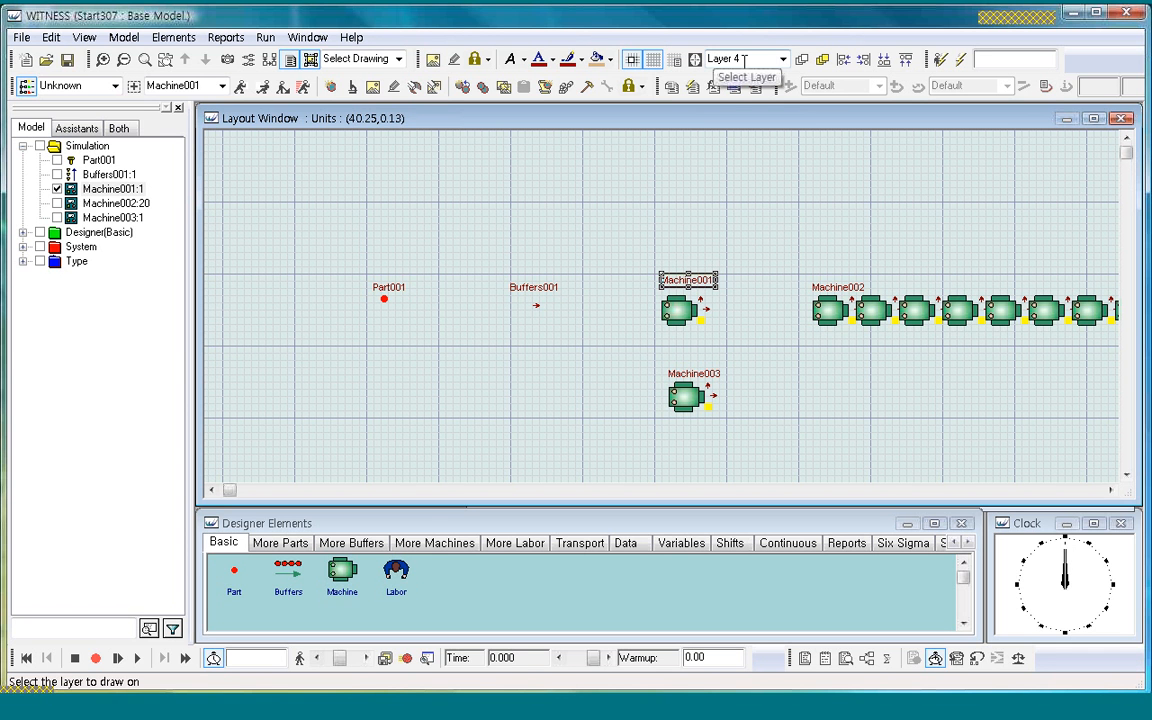
Assign the name labels of Machine002 and Machine003 to Layer 4 and clear the selection.
{"action": "left_click", "coordinate": [838, 295]}
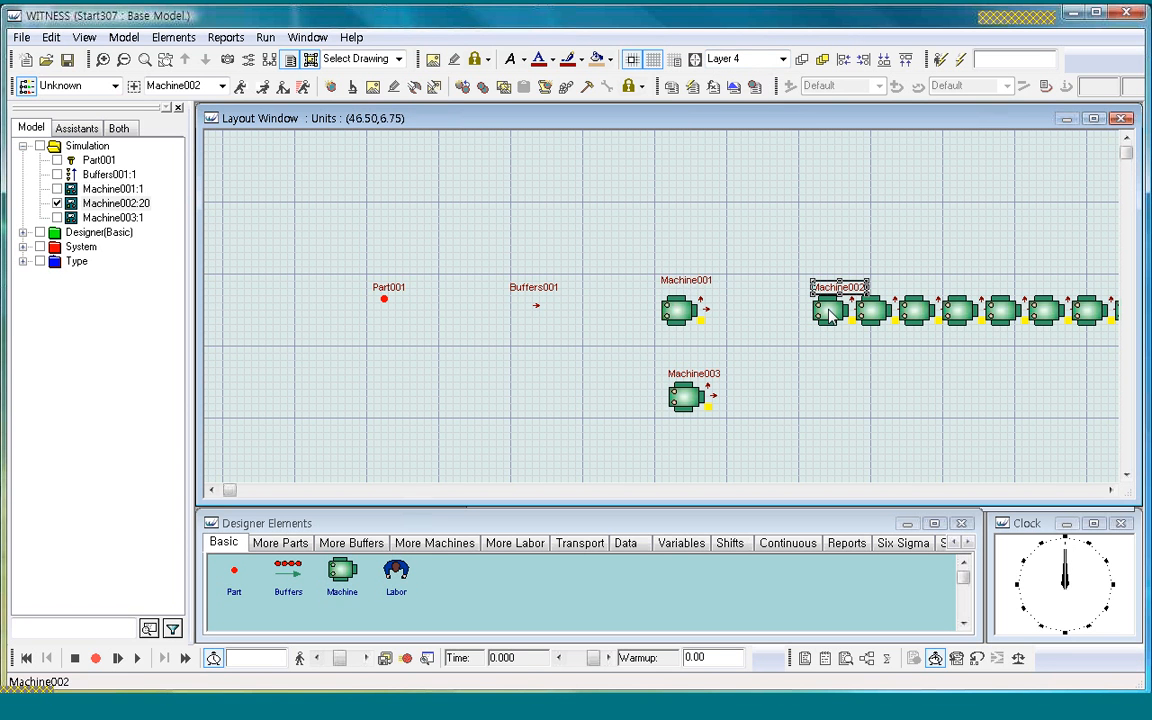
{"action": "left_click", "coordinate": [784, 59]}
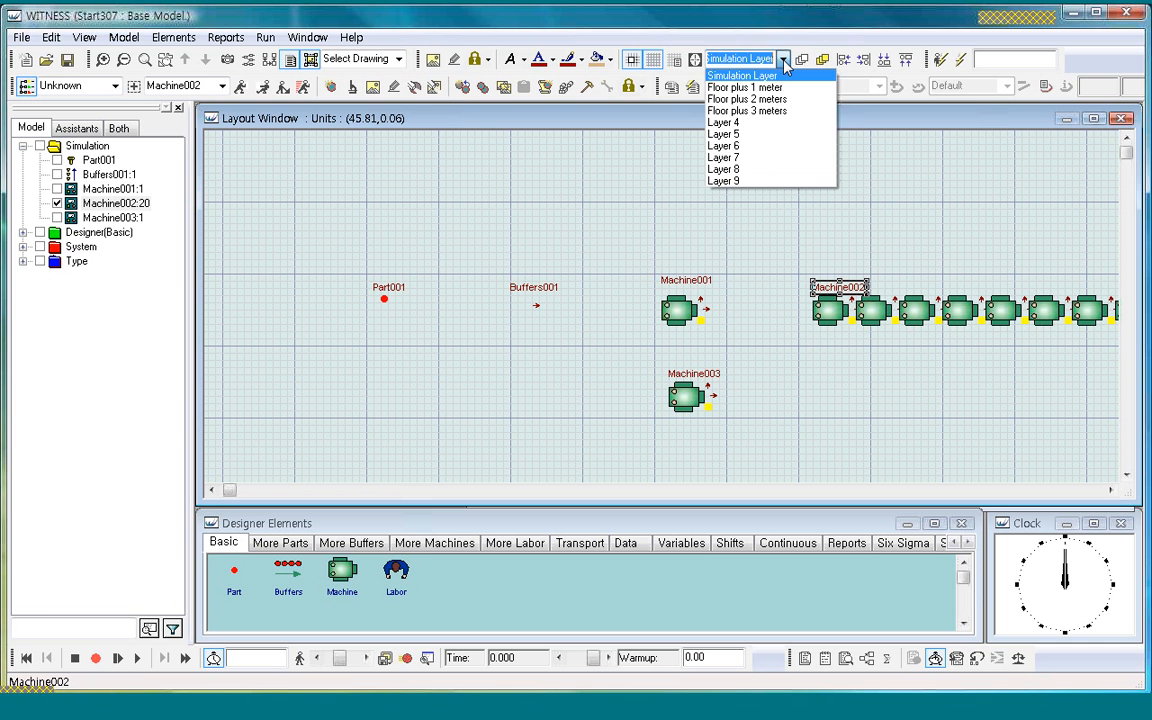
{"action": "left_click", "coordinate": [735, 122]}
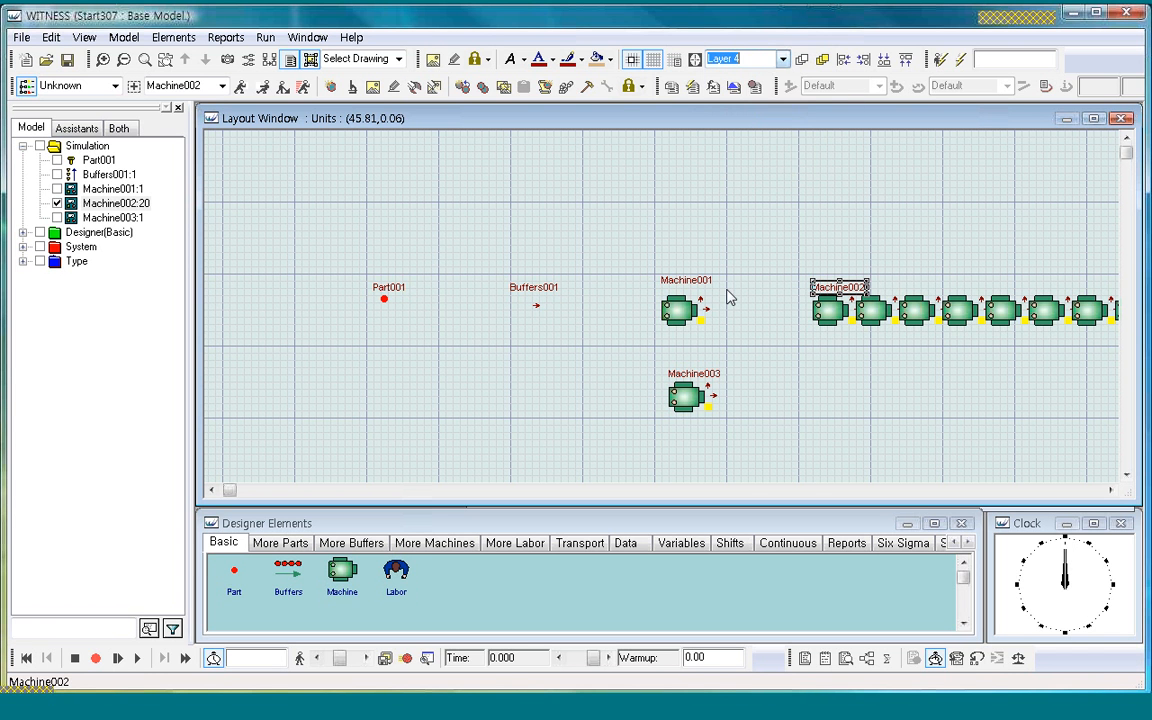
{"action": "left_click", "coordinate": [712, 386]}
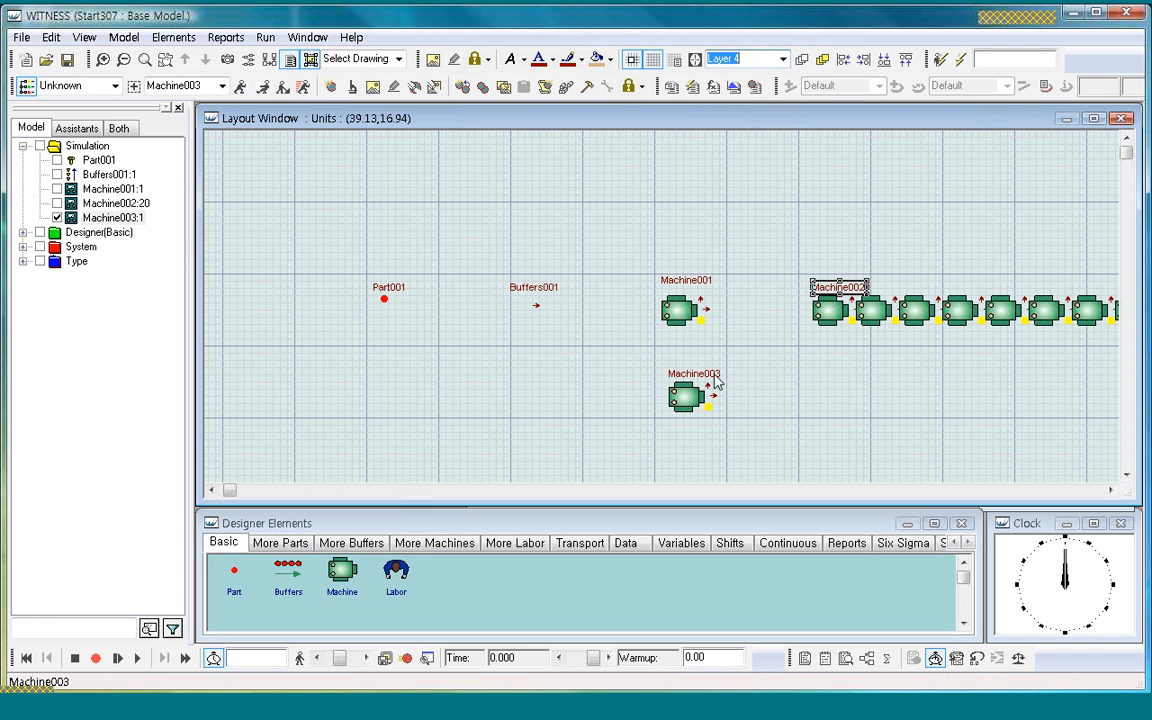
{"action": "left_click", "coordinate": [784, 59]}
{"action": "left_click", "coordinate": [735, 130]}
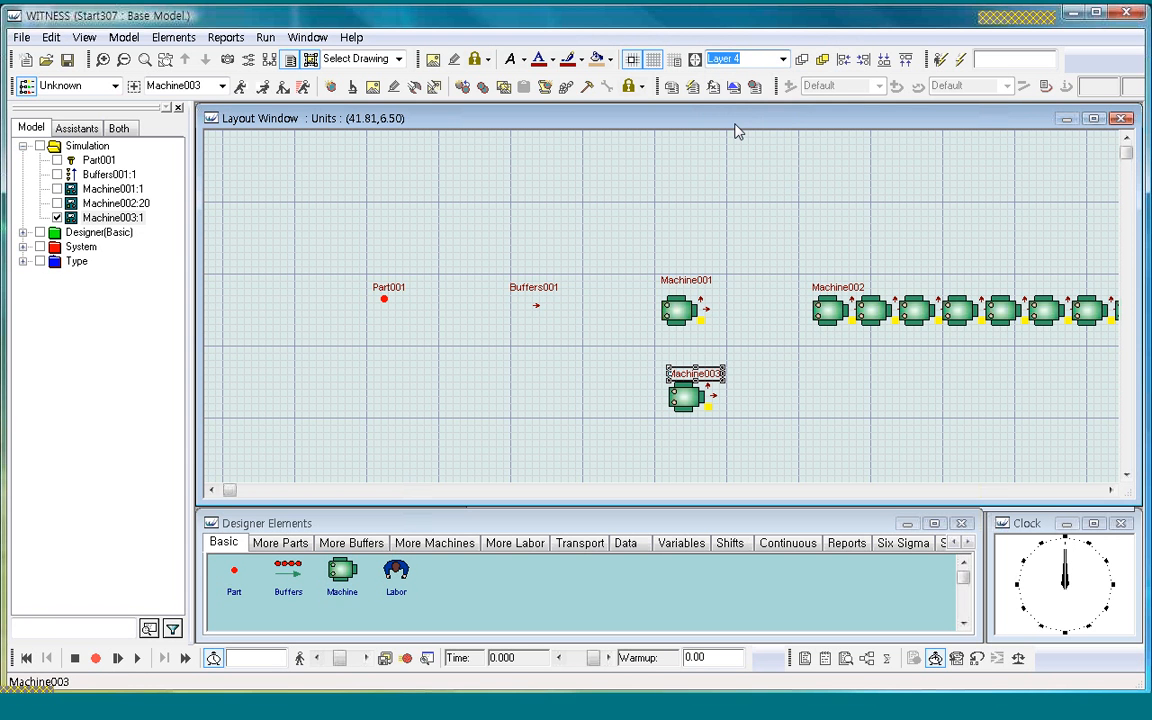
{"action": "left_click", "coordinate": [753, 231]}
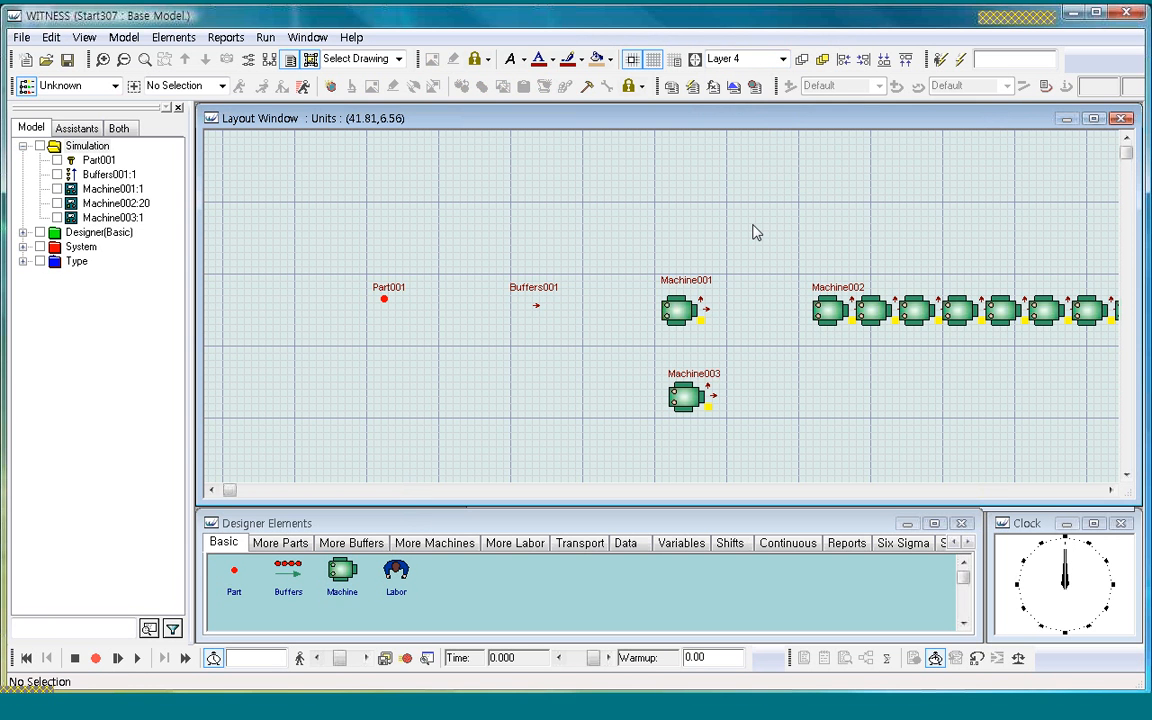
Check the layer of Machine001's and Machine003's icons, then clear the selection.
{"action": "left_click", "coordinate": [683, 315]}
{"action": "left_click", "coordinate": [683, 400]}
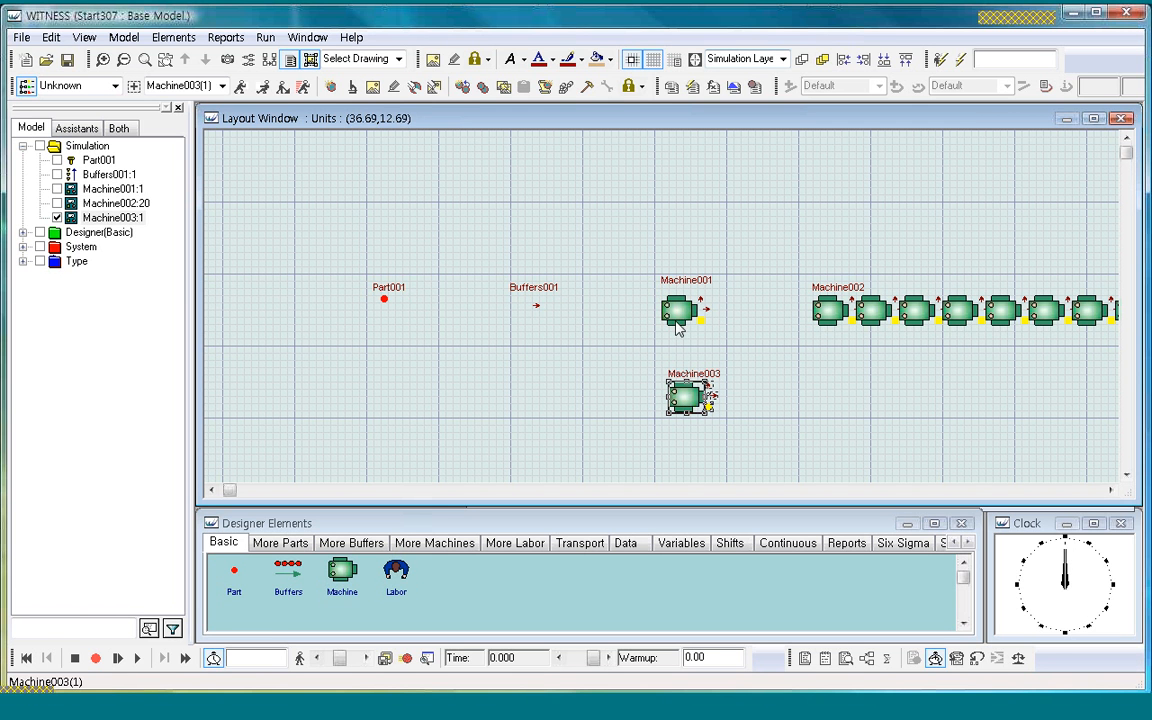
{"action": "left_click", "coordinate": [740, 337]}
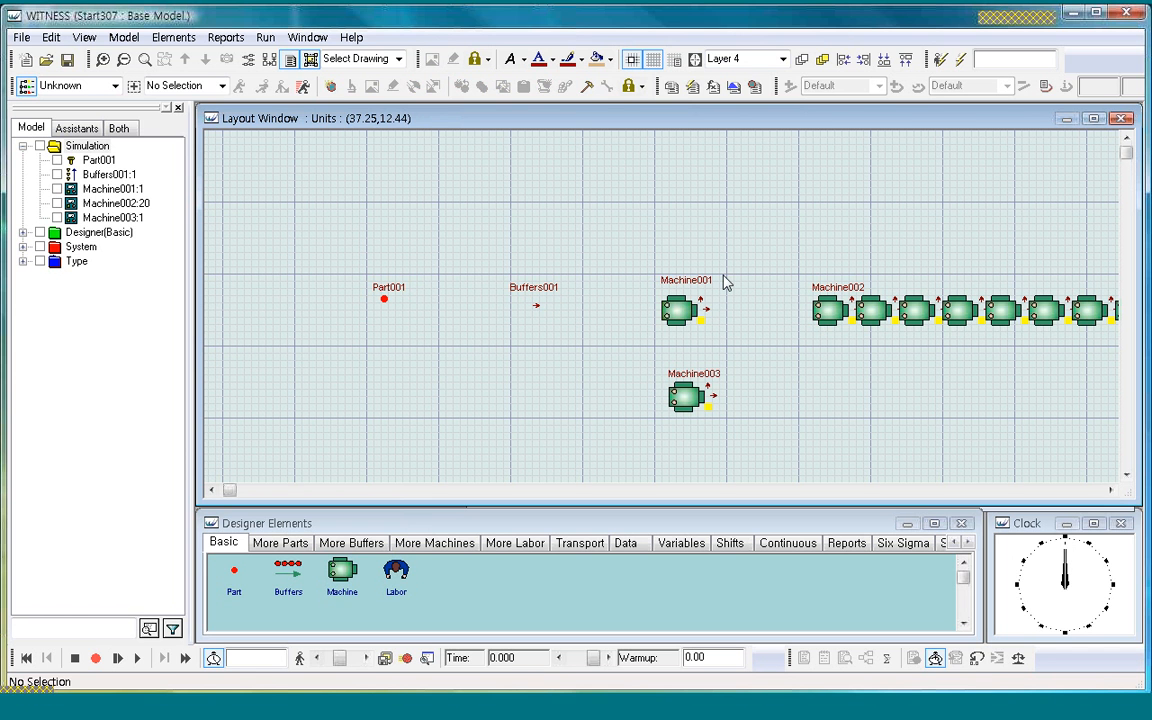
Turn off Visible for Layer 4 in the layer settings and apply the change.
{"action": "left_click", "coordinate": [802, 60]}
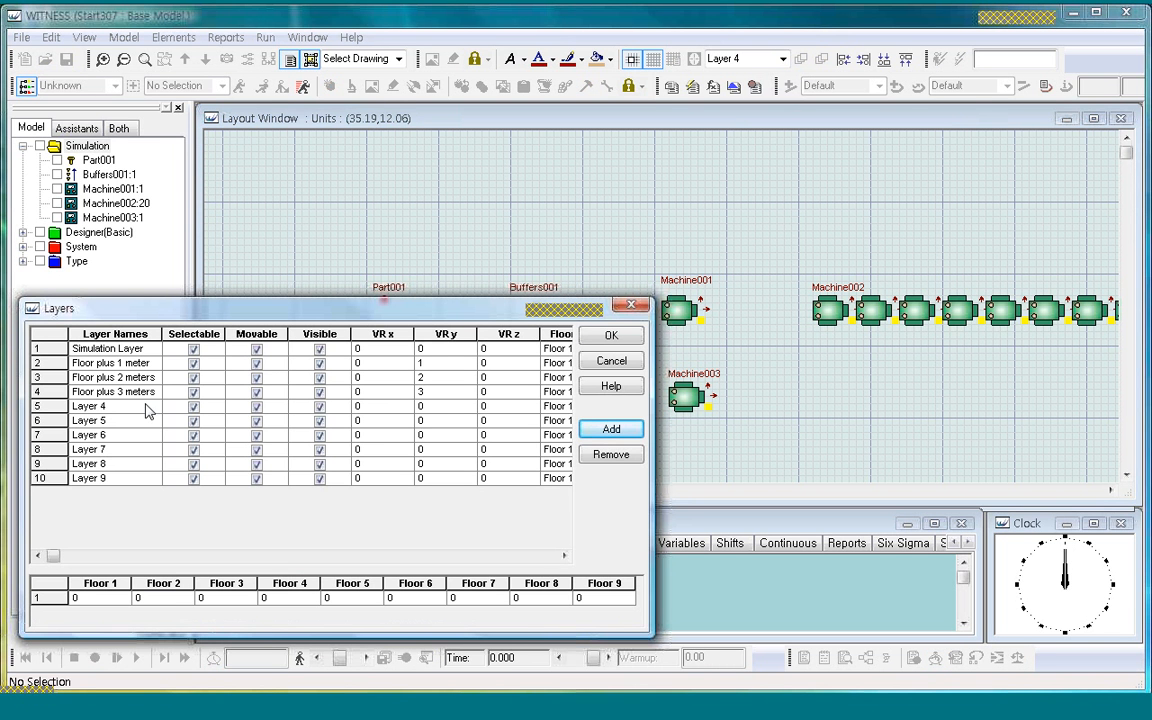
{"action": "left_click", "coordinate": [319, 406]}
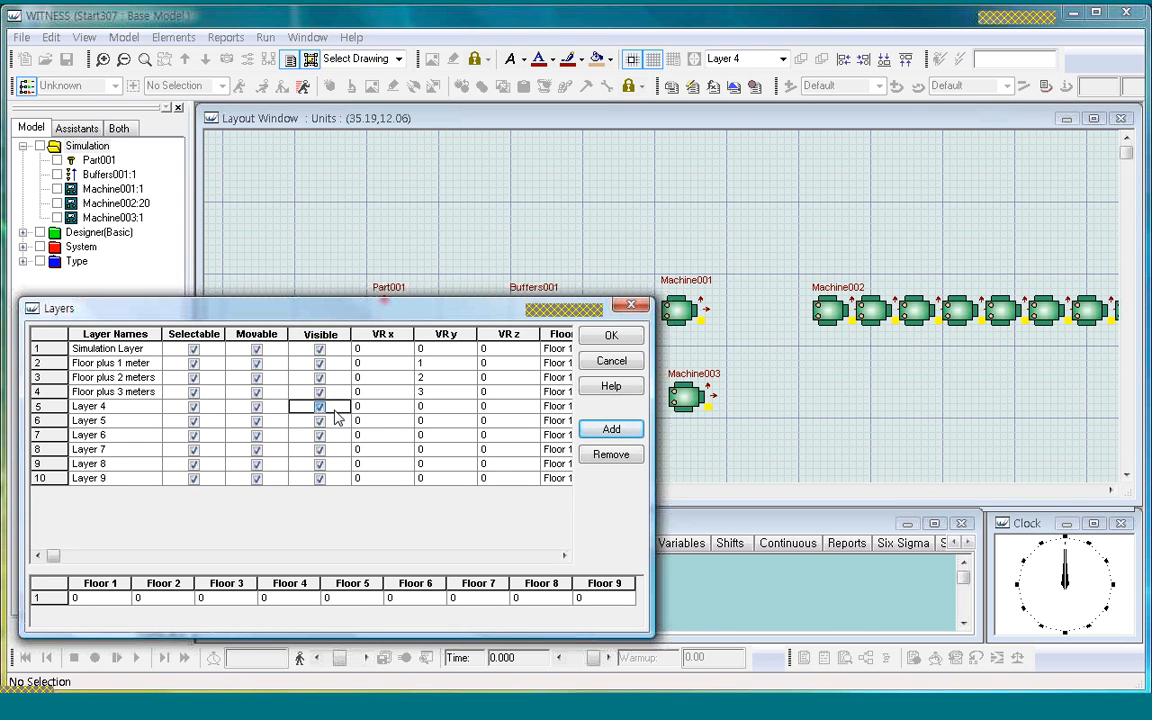
{"action": "left_click", "coordinate": [603, 337]}
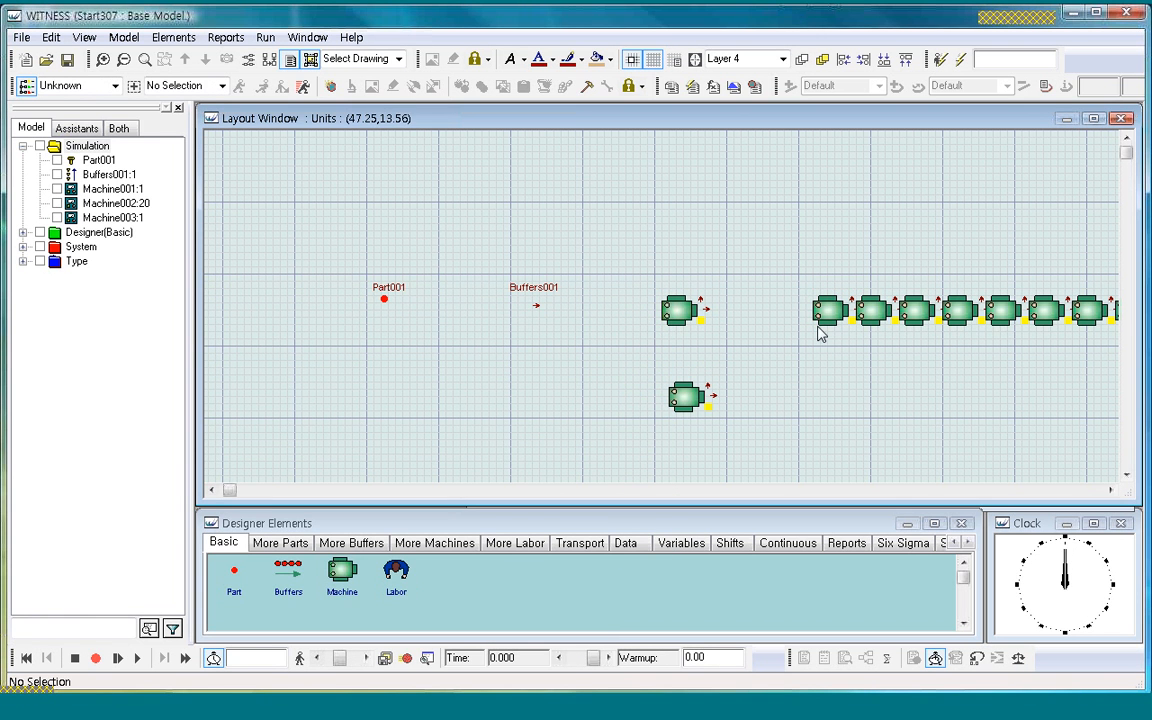
Turn on Visible and turn off Movable for Layer 4 in the layer settings and apply the changes.
{"action": "left_click", "coordinate": [802, 61]}
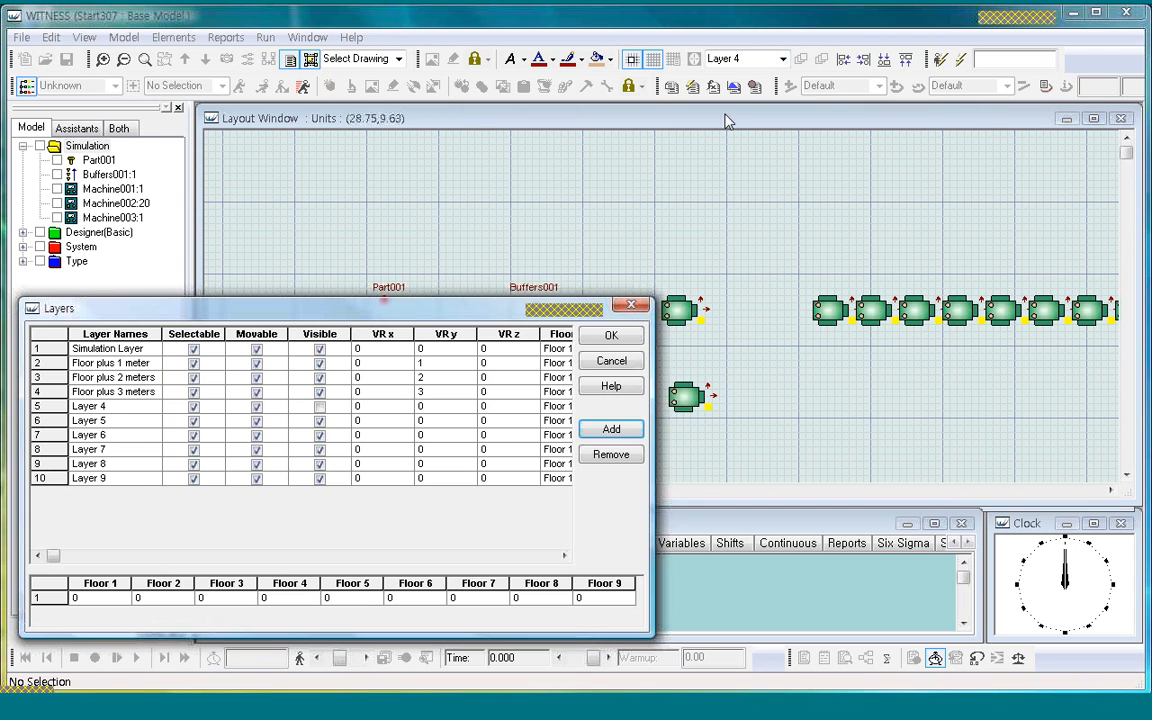
{"action": "left_click", "coordinate": [319, 408]}
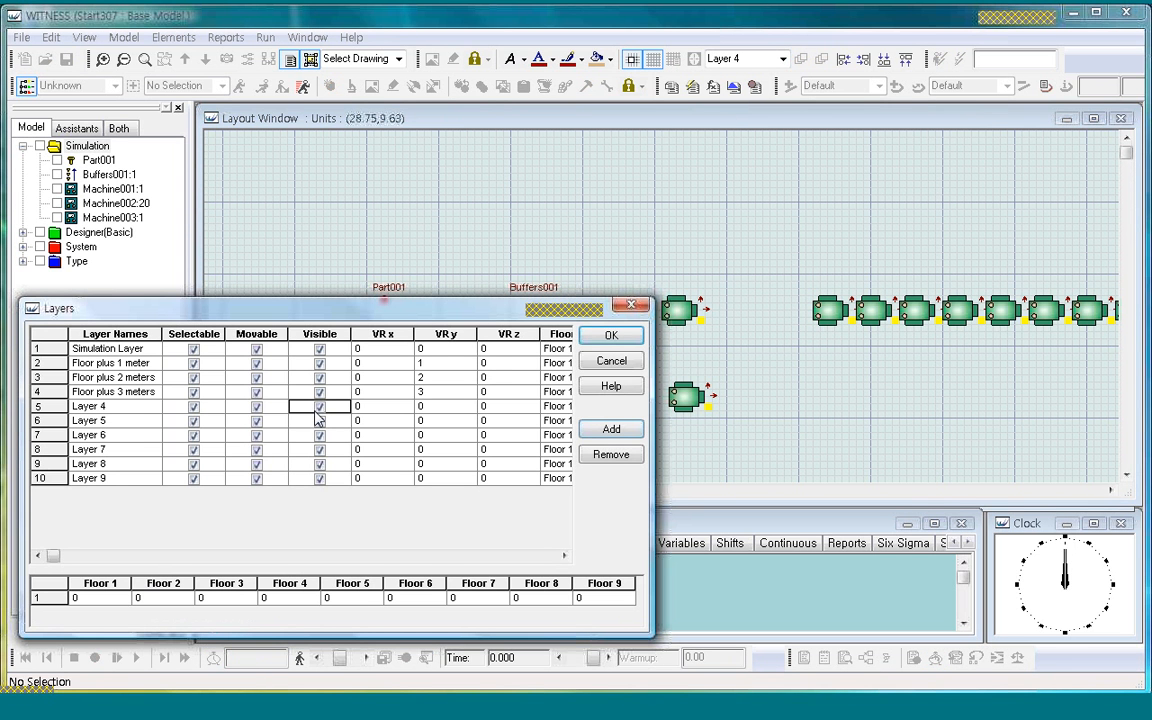
{"action": "left_click", "coordinate": [257, 407]}
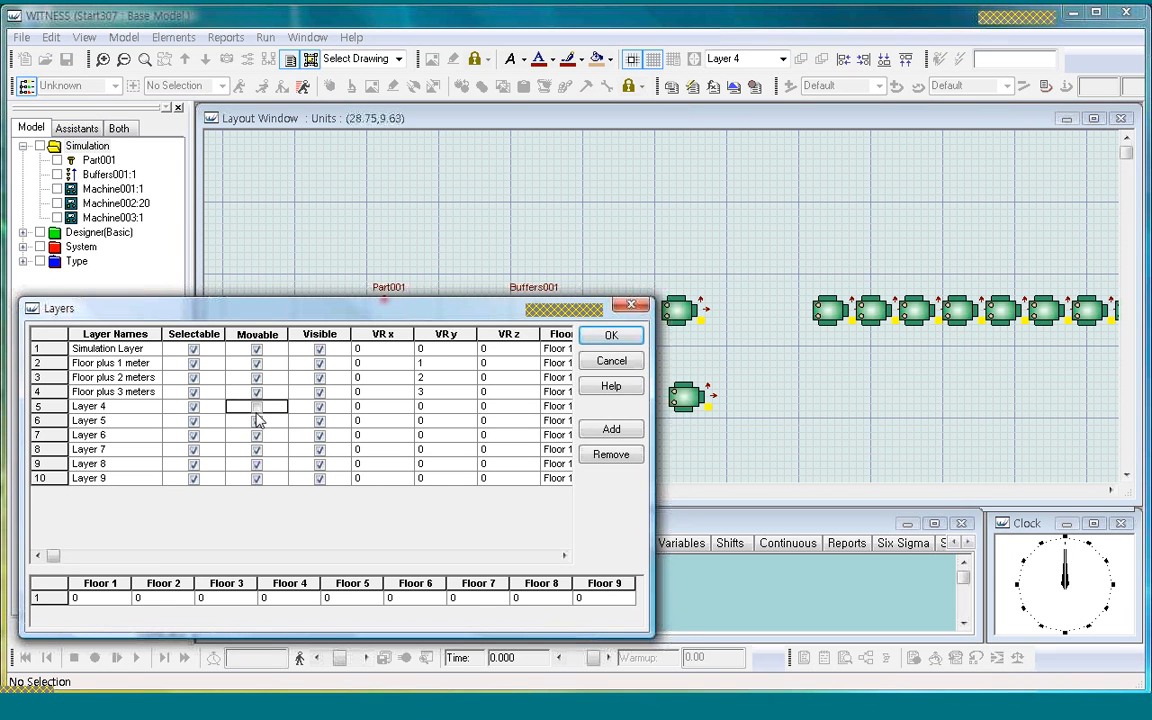
{"action": "left_click", "coordinate": [603, 336]}
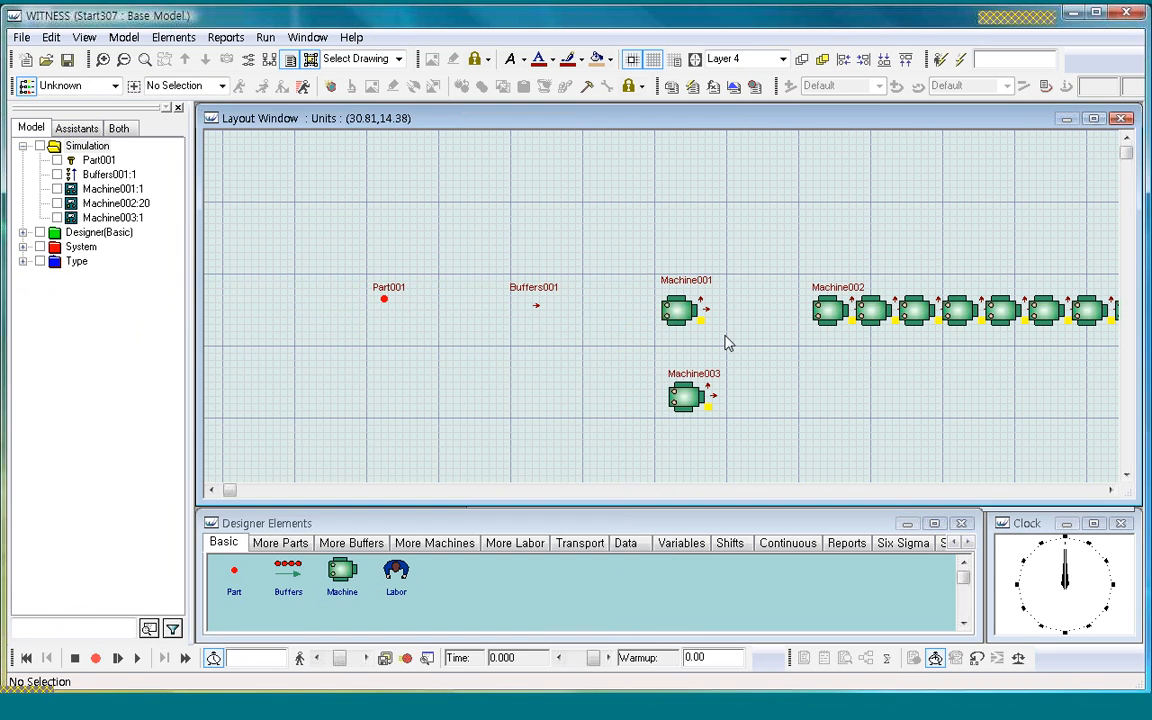
Try to move Machine001's name label, and shift Machine001's icon slightly to the right.
{"action": "left_click", "coordinate": [705, 286]}
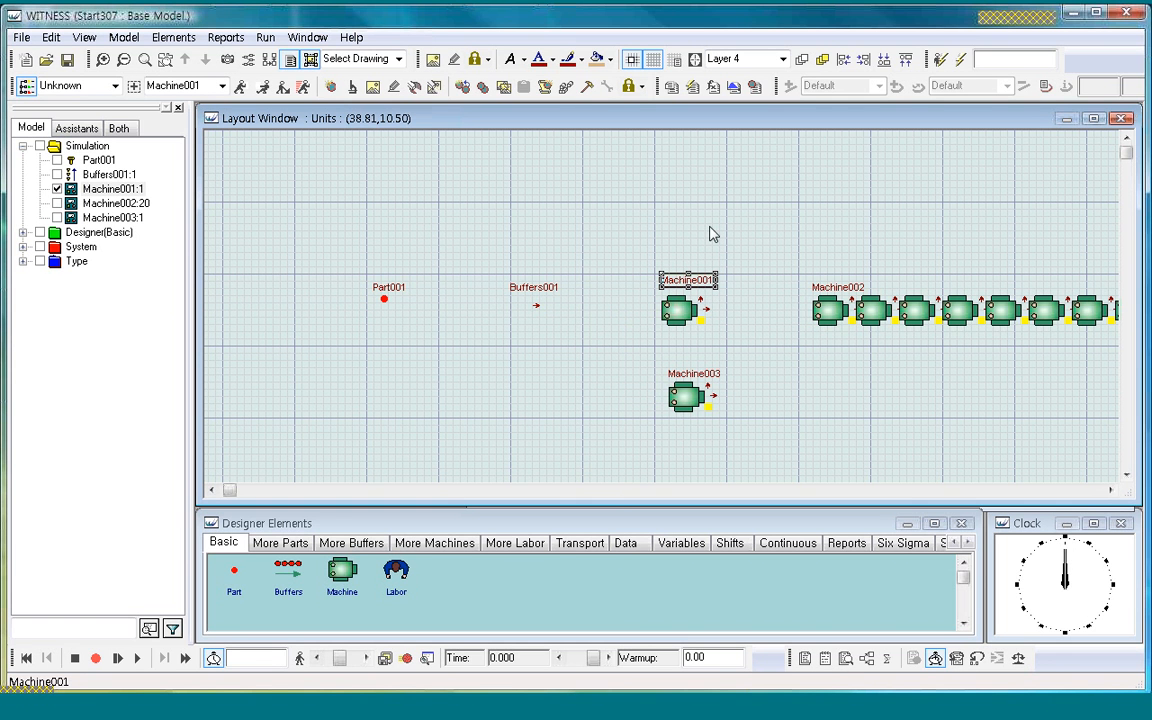
{"action": "mouse_move", "coordinate": [678, 314]}
{"action": "left_mouse_down"}
{"action": "mouse_move", "coordinate": [627, 313]}
{"action": "mouse_move", "coordinate": [670, 317]}
{"action": "left_mouse_up"}
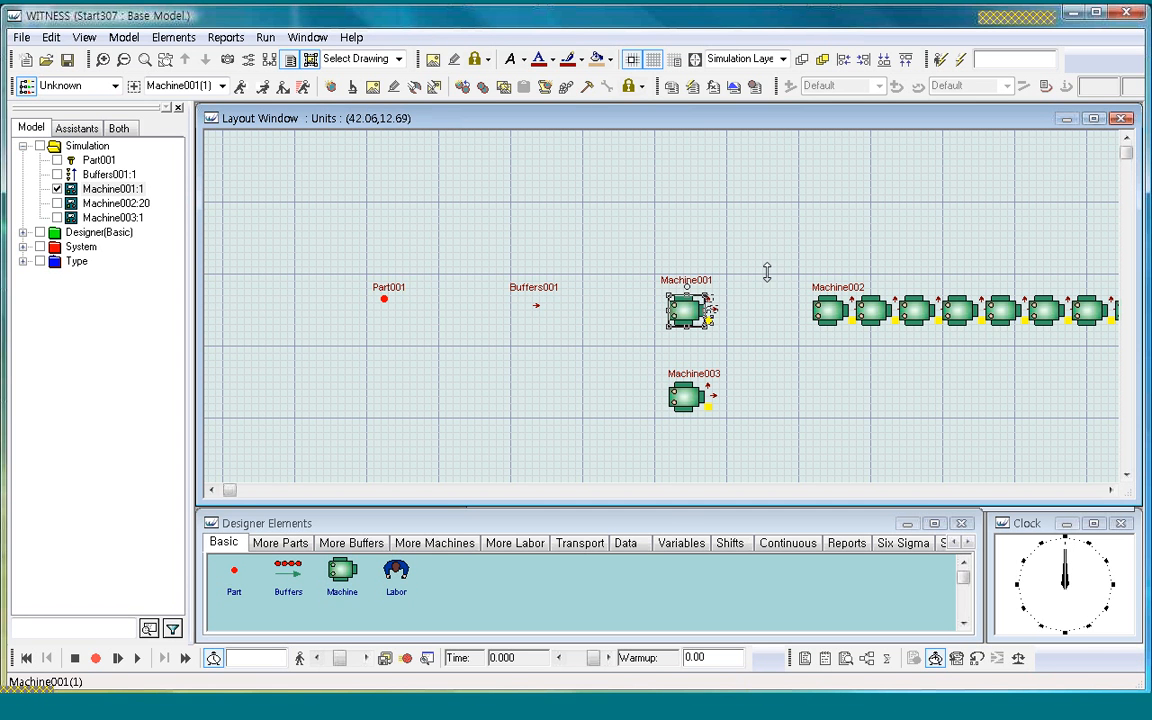
Review the Movable settings of the layers, close the layer settings and clear the selection.
{"action": "left_click", "coordinate": [800, 59]}
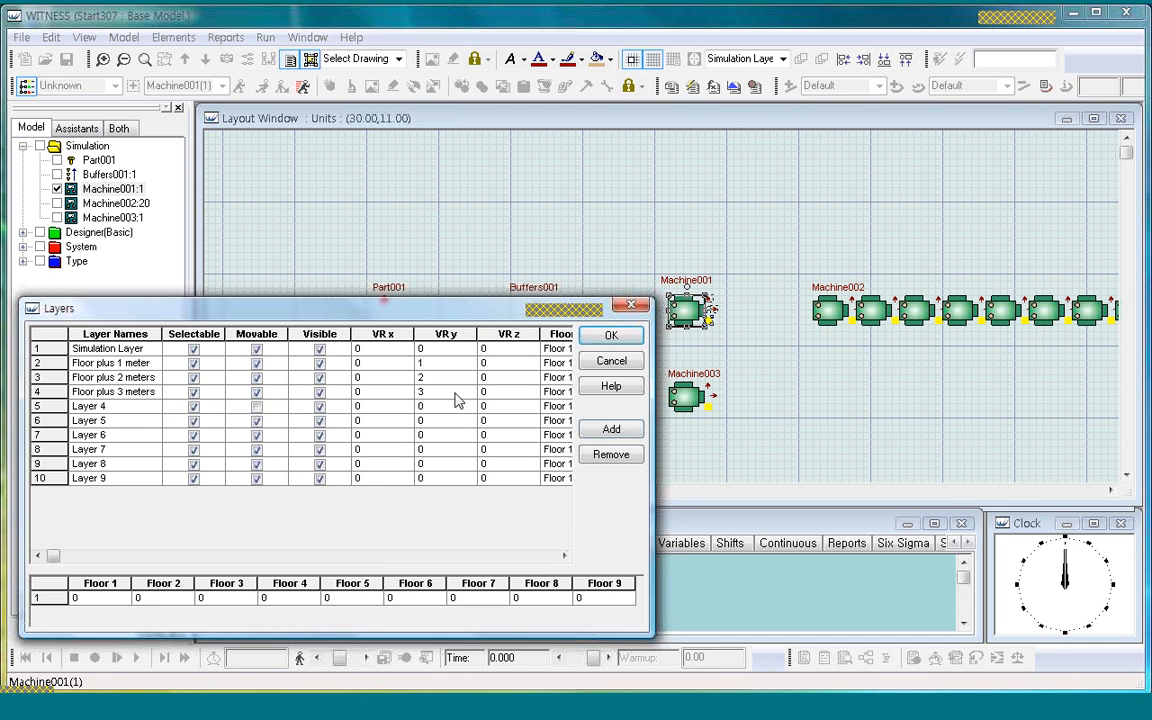
{"action": "left_click", "coordinate": [613, 340]}
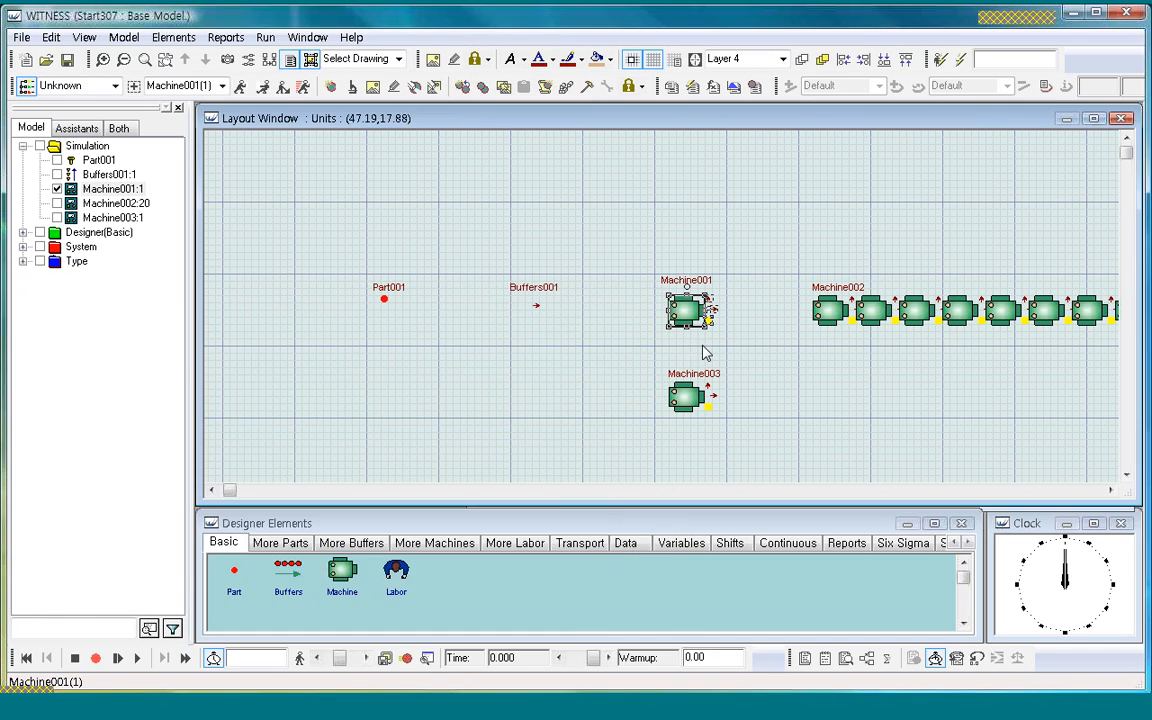
{"action": "left_click", "coordinate": [830, 394]}
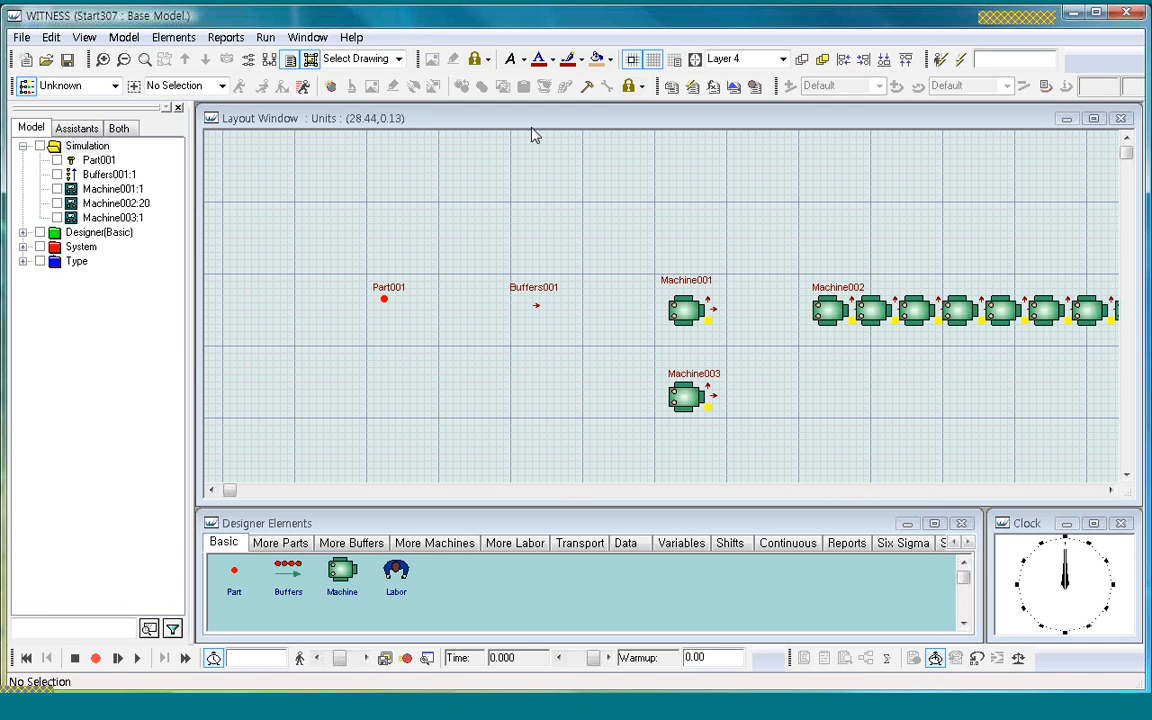
Examine the included layers and their order in the Window Control of the Layout Window, leaving it without changes.
{"action": "left_click", "coordinate": [320, 42]}
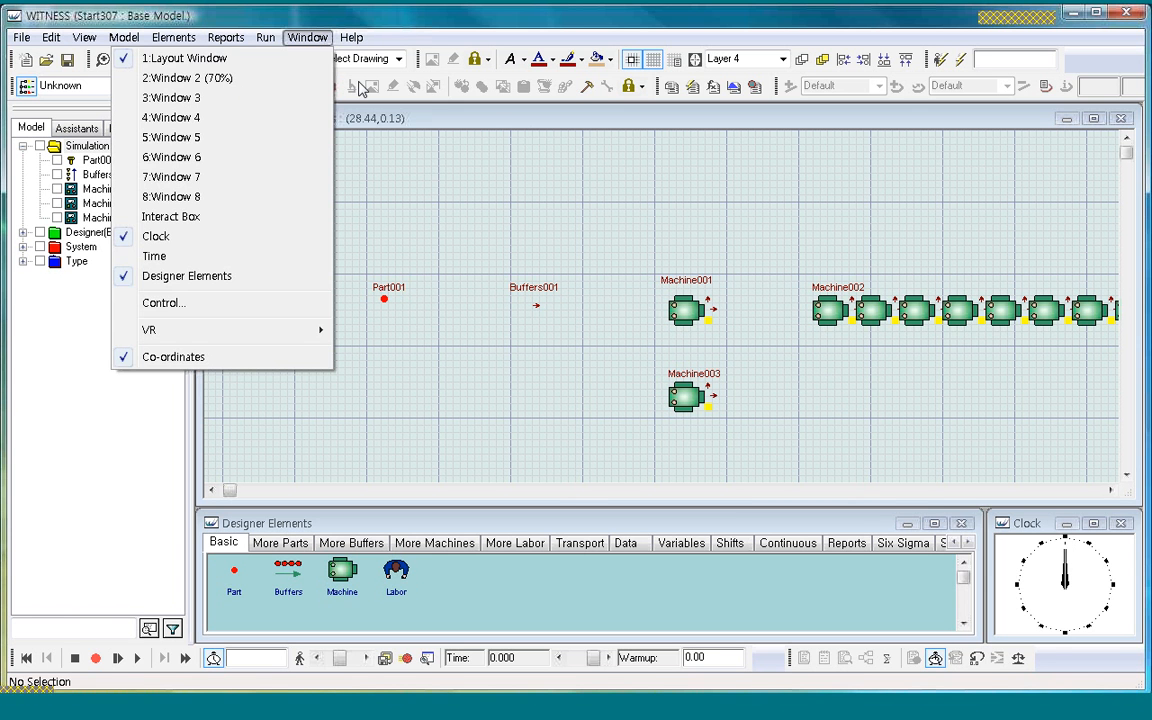
{"action": "left_click", "coordinate": [497, 126]}
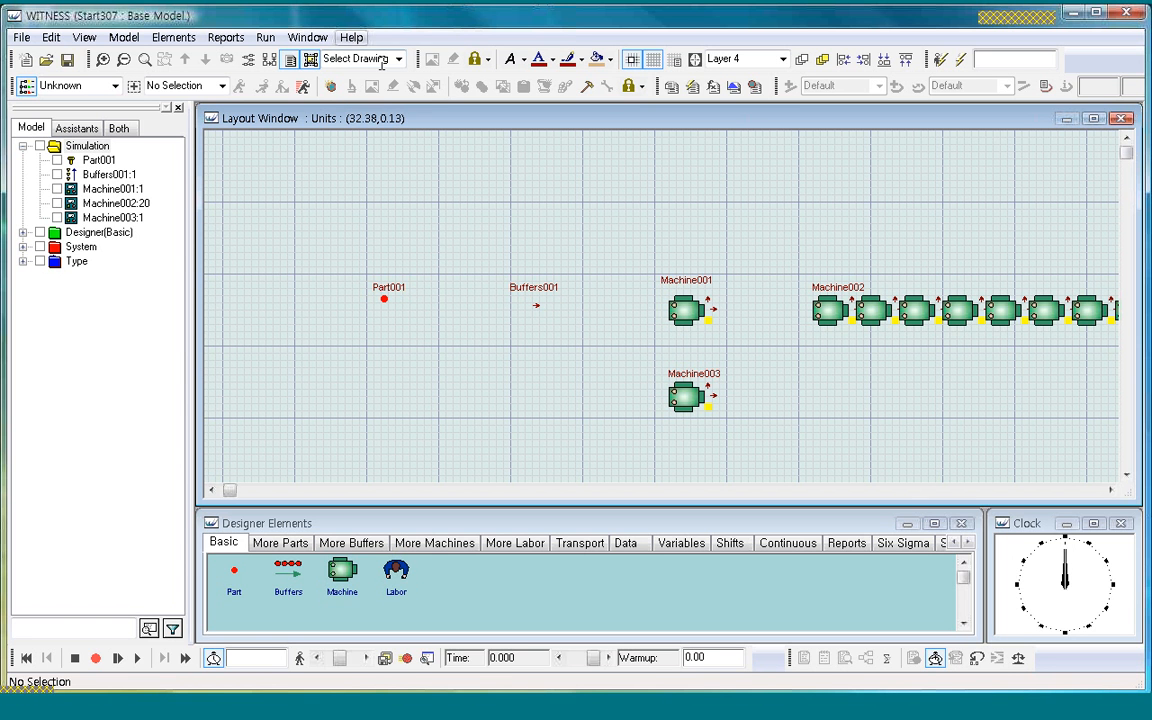
{"action": "left_click", "coordinate": [310, 38]}
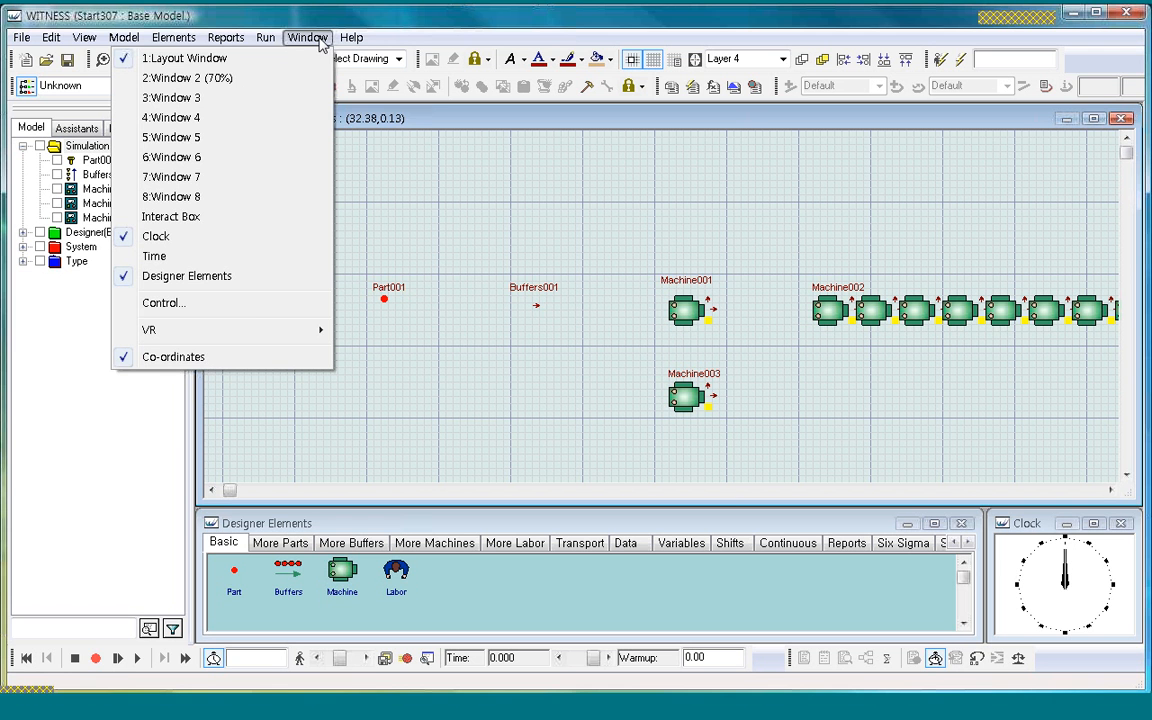
{"action": "left_click", "coordinate": [255, 310]}
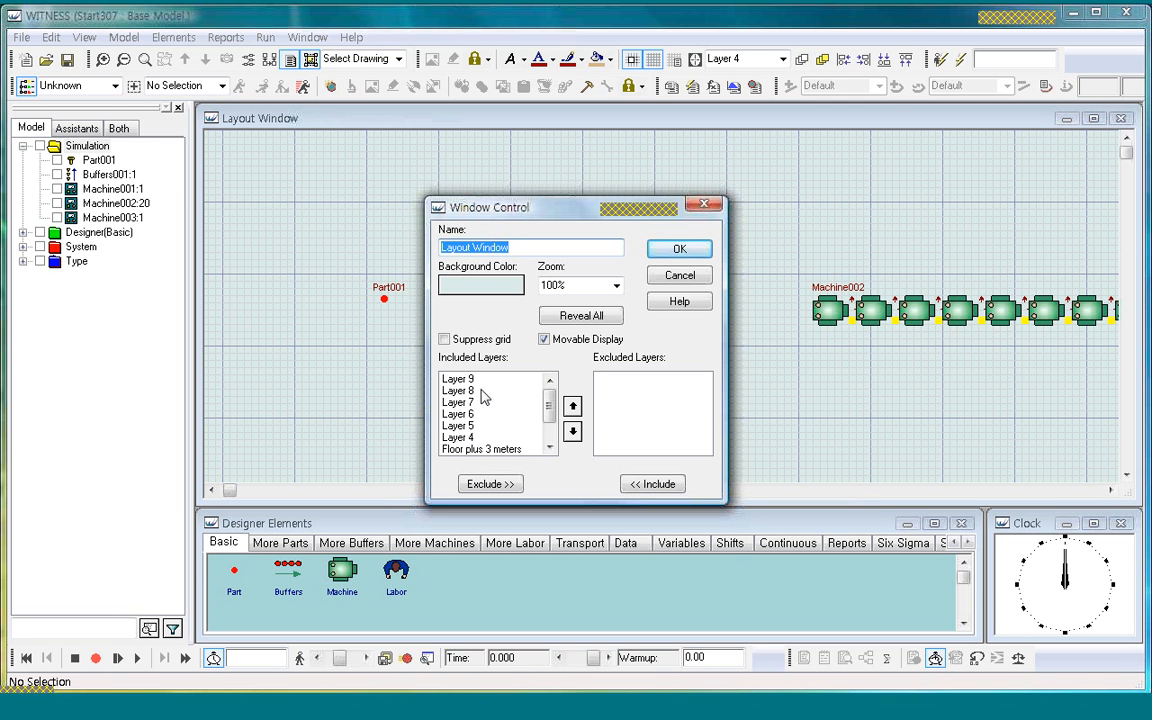
{"action": "scroll", "coordinate": [549, 430], "scroll_direction": "down", "scroll_amount": 1}
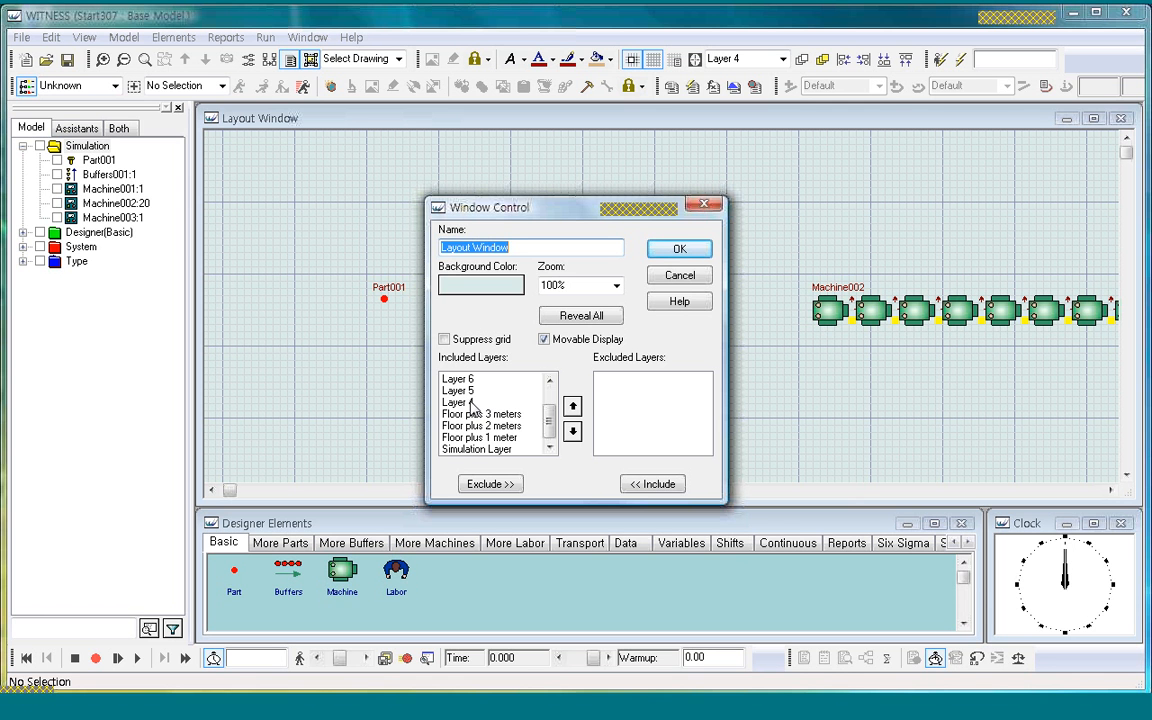
{"action": "left_click", "coordinate": [698, 278]}
Move Machine001's icon up over its name label to check which is drawn in front, and move it back below the label.
{"action": "left_click", "coordinate": [688, 308]}
{"action": "left_click_drag", "start_coordinate": [688, 298], "coordinate": [688, 279]}
{"action": "left_click", "coordinate": [683, 320]}
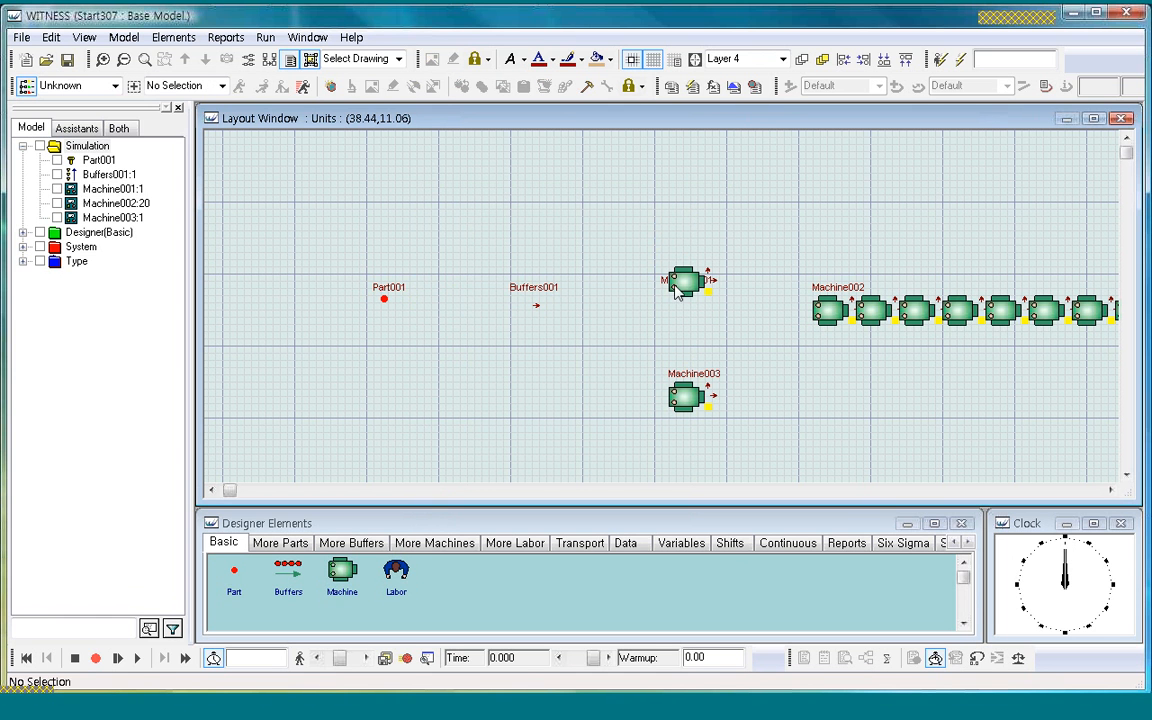
{"action": "left_click", "coordinate": [665, 285]}
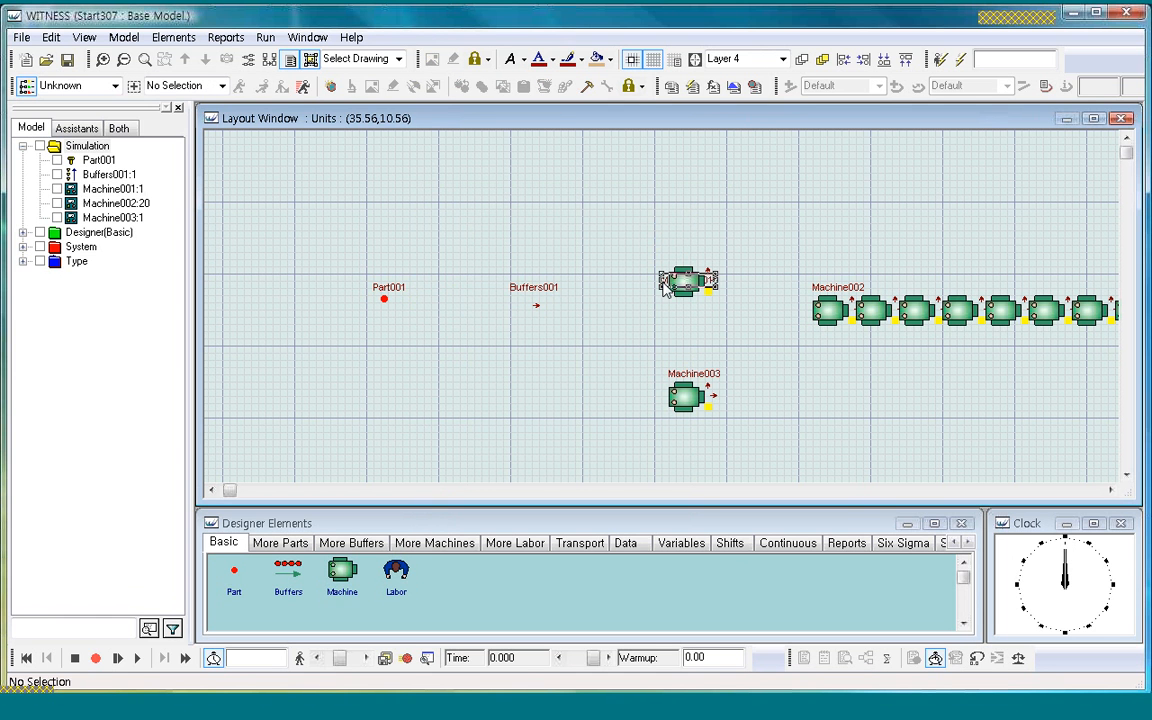
{"action": "left_click", "coordinate": [704, 329]}
{"action": "left_click", "coordinate": [688, 290]}
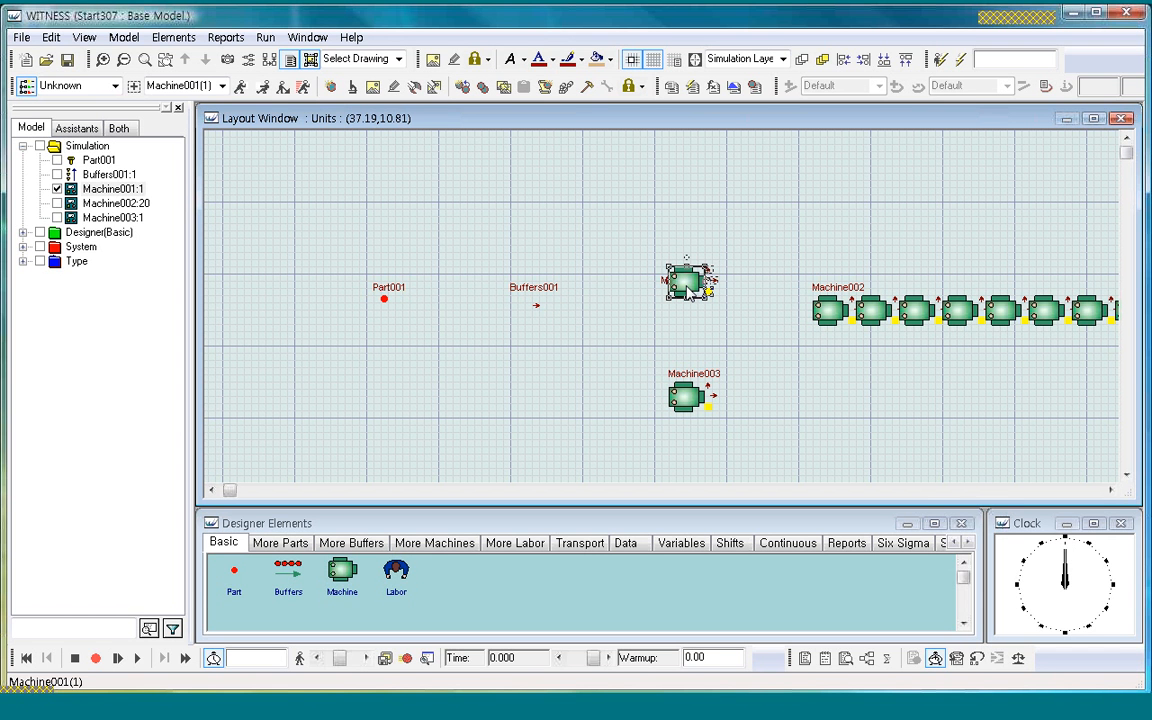
{"action": "mouse_move", "coordinate": [684, 284]}
{"action": "left_mouse_down"}
{"action": "mouse_move", "coordinate": [686, 318]}
{"action": "mouse_move", "coordinate": [683, 304]}
{"action": "left_mouse_up"}
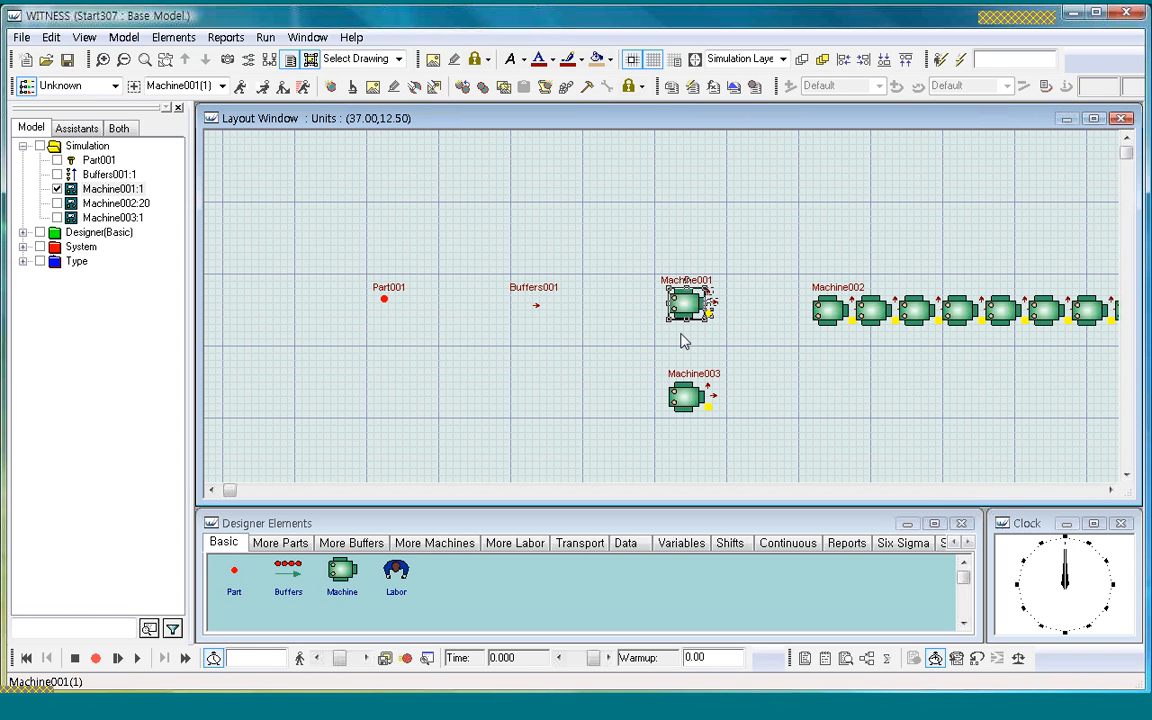
Exclude Layer 4 from the Layout Window in Window Control and apply the change.
{"action": "left_click", "coordinate": [307, 37]}
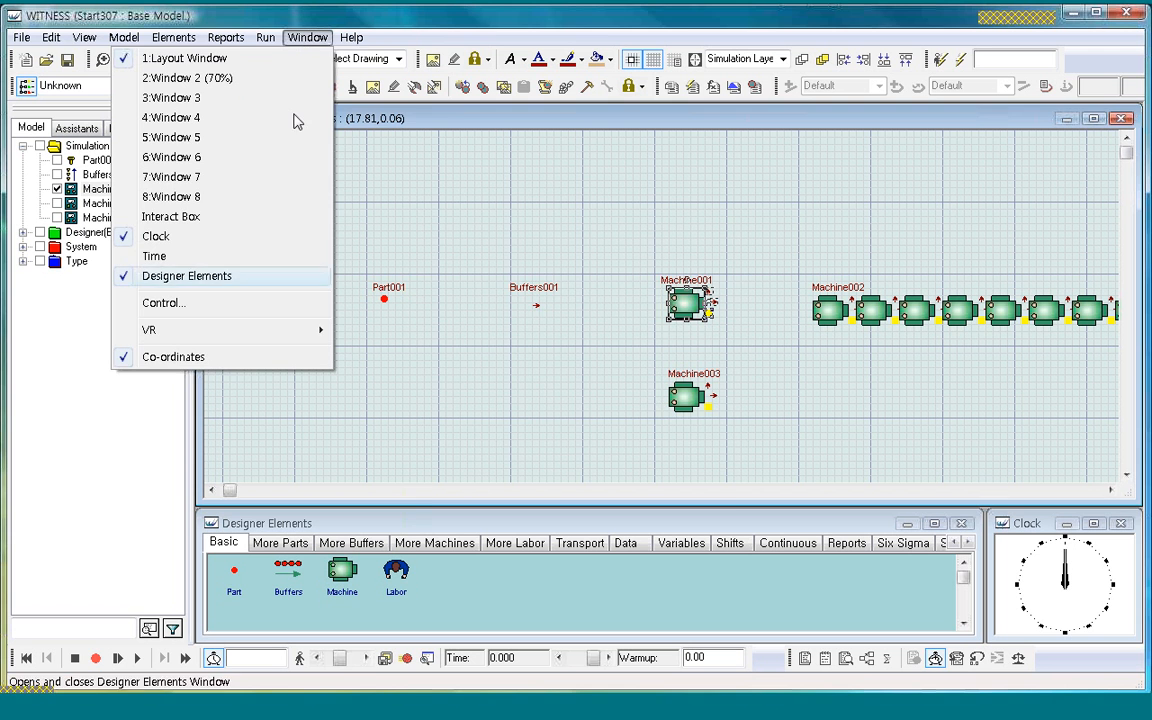
{"action": "left_click", "coordinate": [286, 316]}
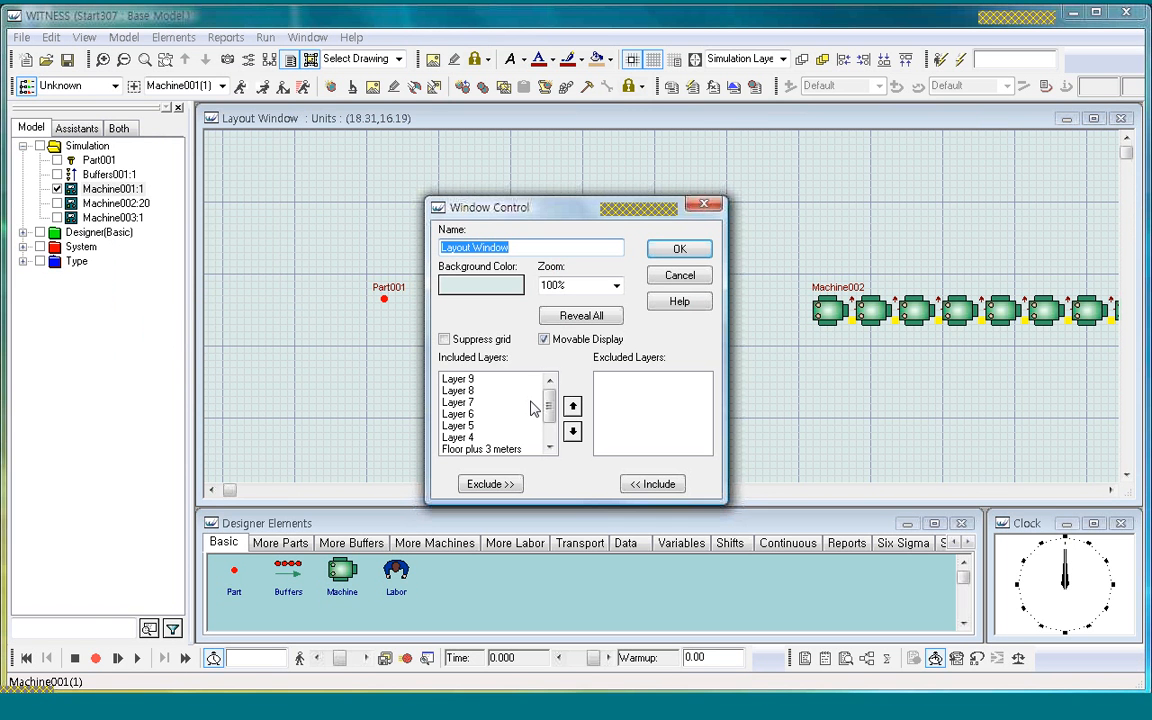
{"action": "scroll", "coordinate": [547, 414], "scroll_direction": "down", "scroll_amount": 1}
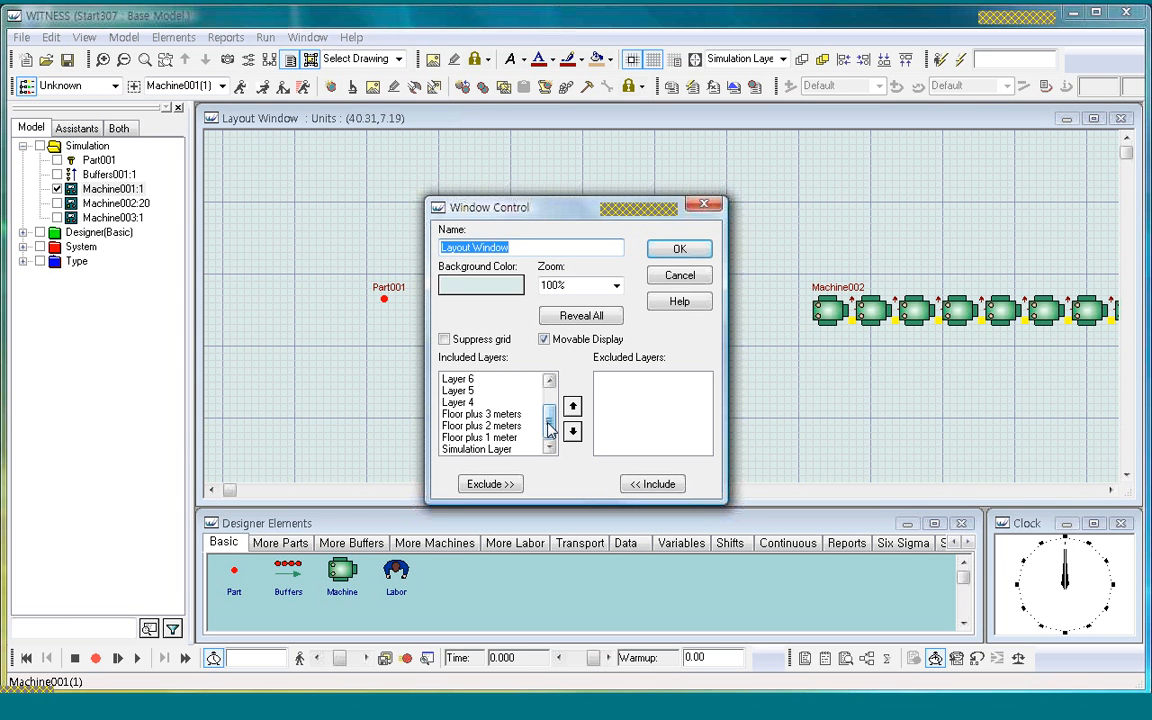
{"action": "left_click", "coordinate": [489, 450]}
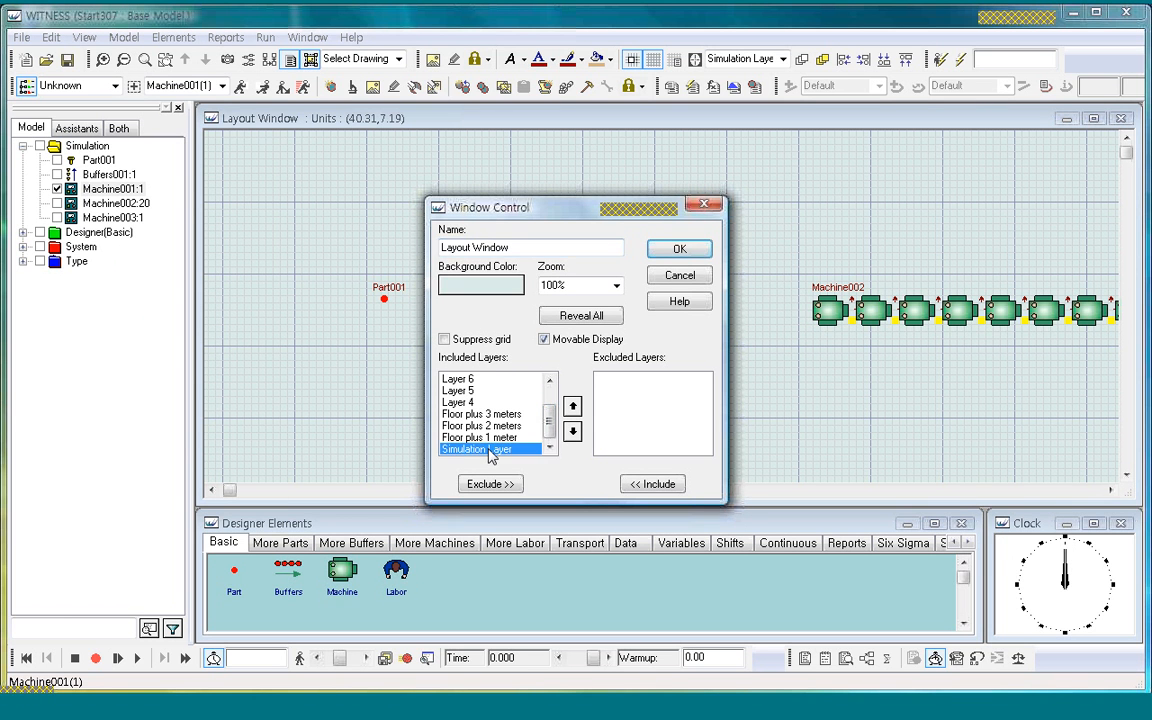
{"action": "left_click", "coordinate": [471, 403]}
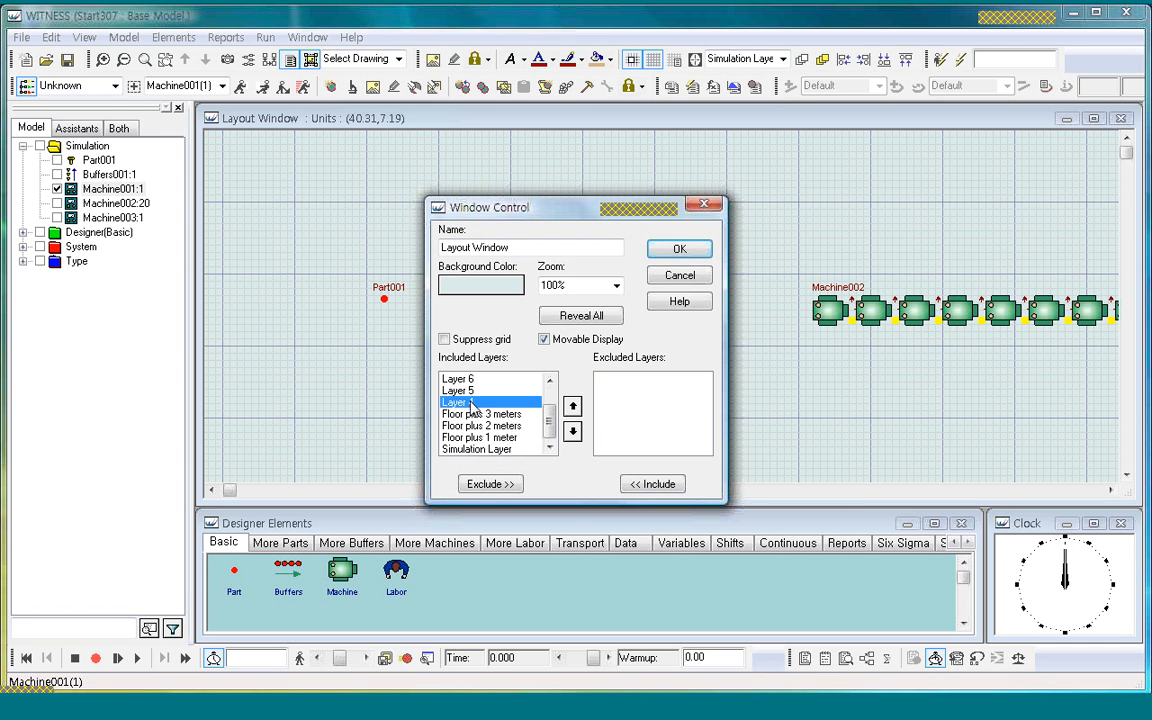
{"action": "left_click", "coordinate": [489, 483]}
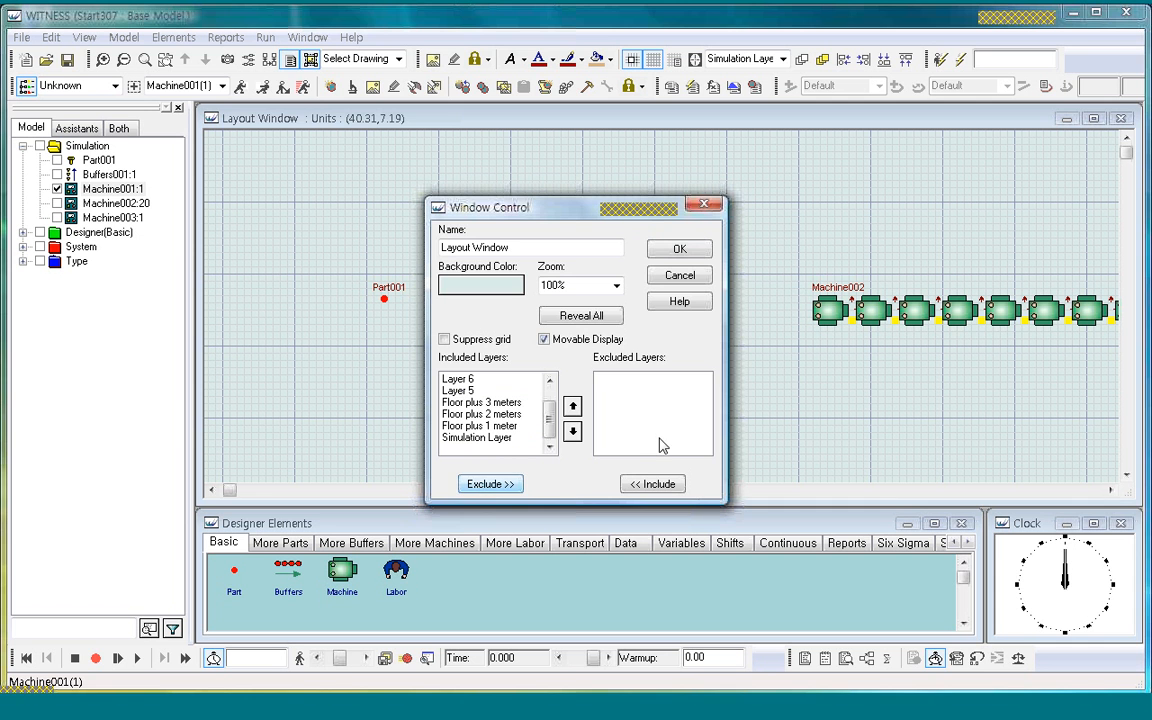
{"action": "left_click", "coordinate": [680, 248]}
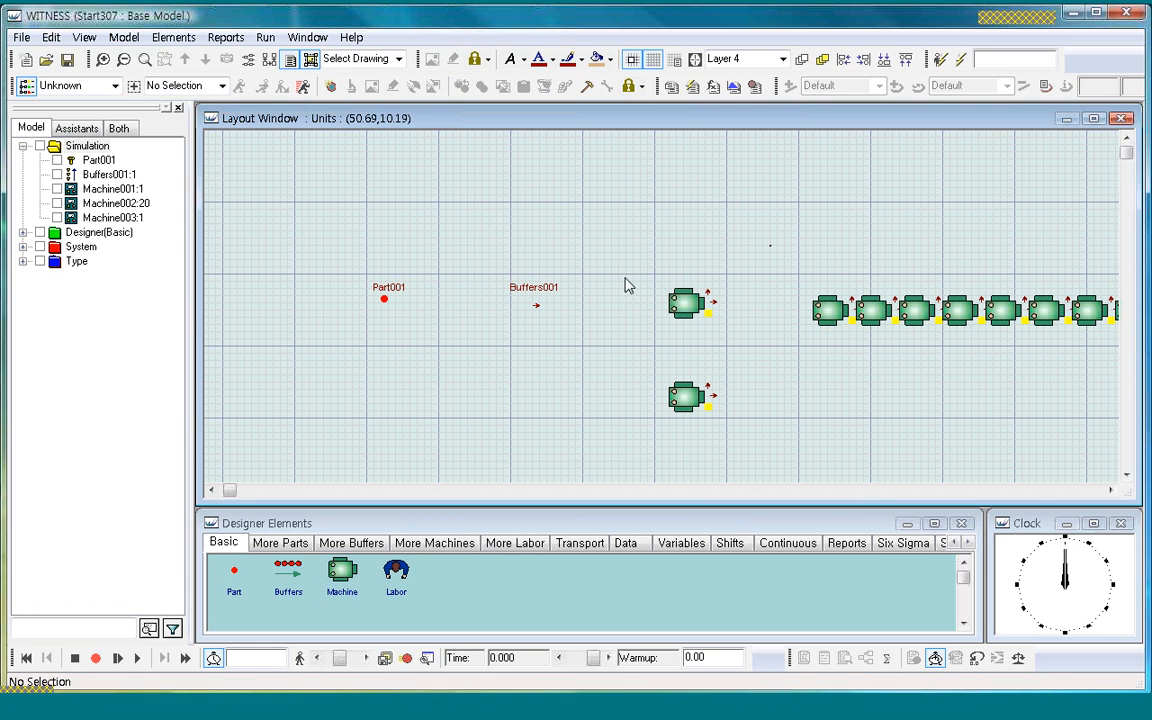
Include Layer 4 in the Layout Window again so it follows the Simulation Layer in the layer order.
{"action": "left_click", "coordinate": [307, 38]}
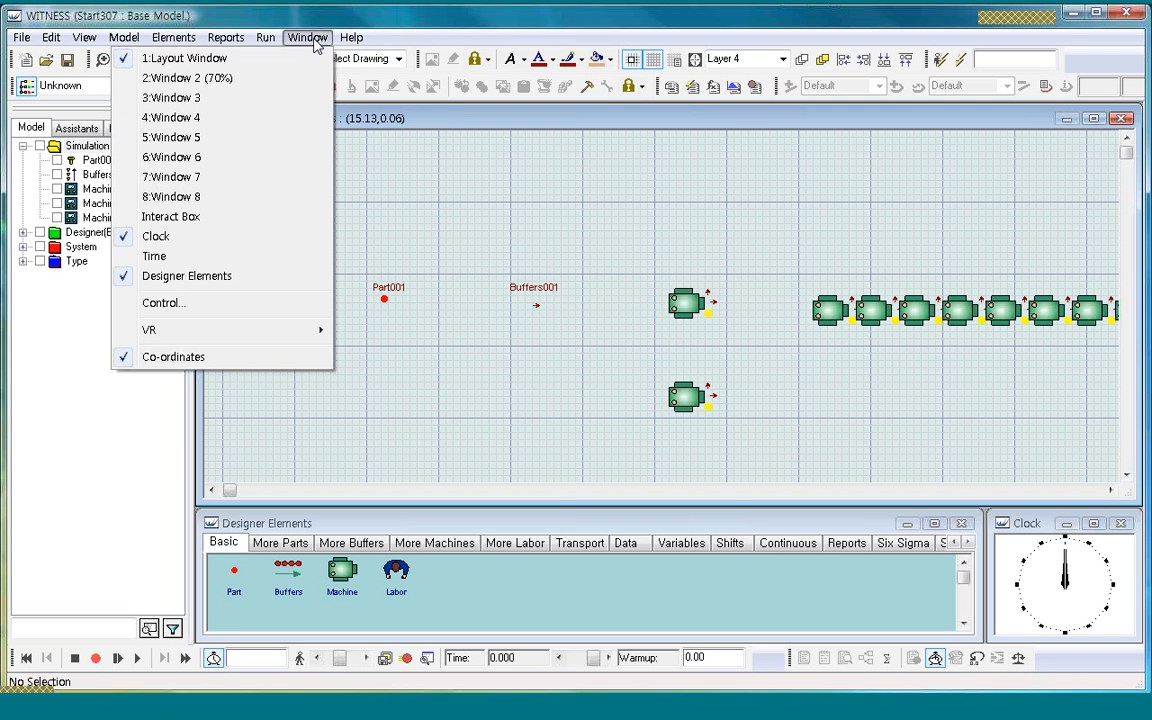
{"action": "left_click", "coordinate": [283, 302]}
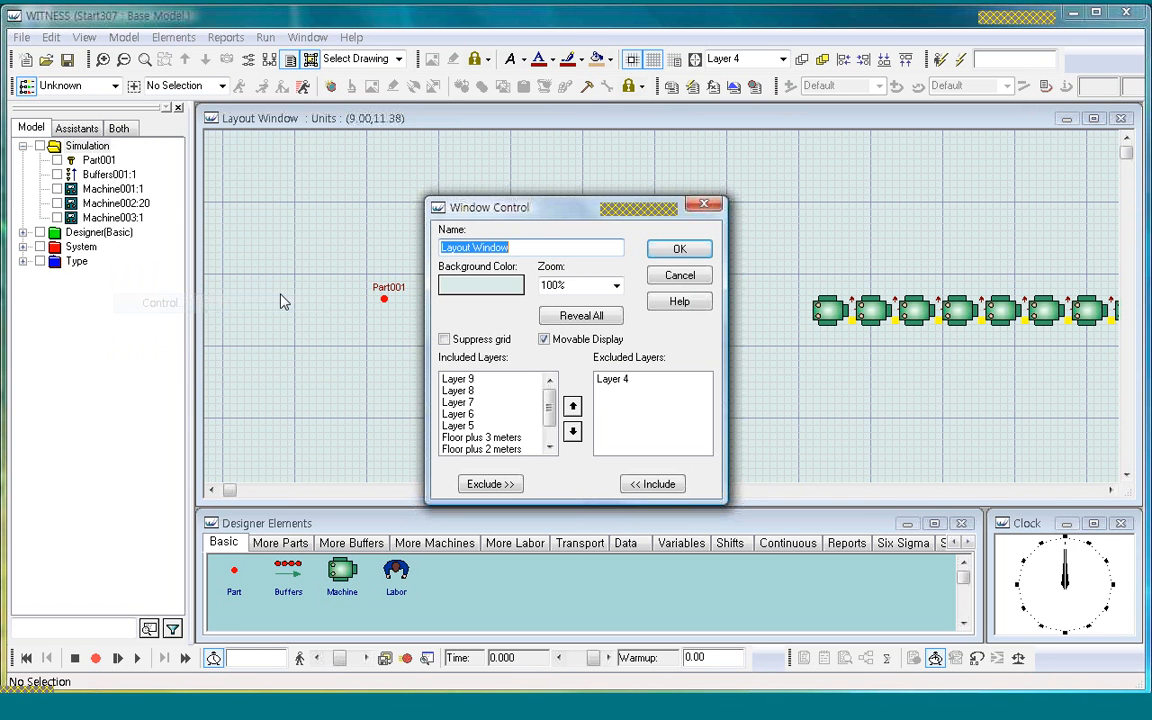
{"action": "left_click", "coordinate": [655, 484]}
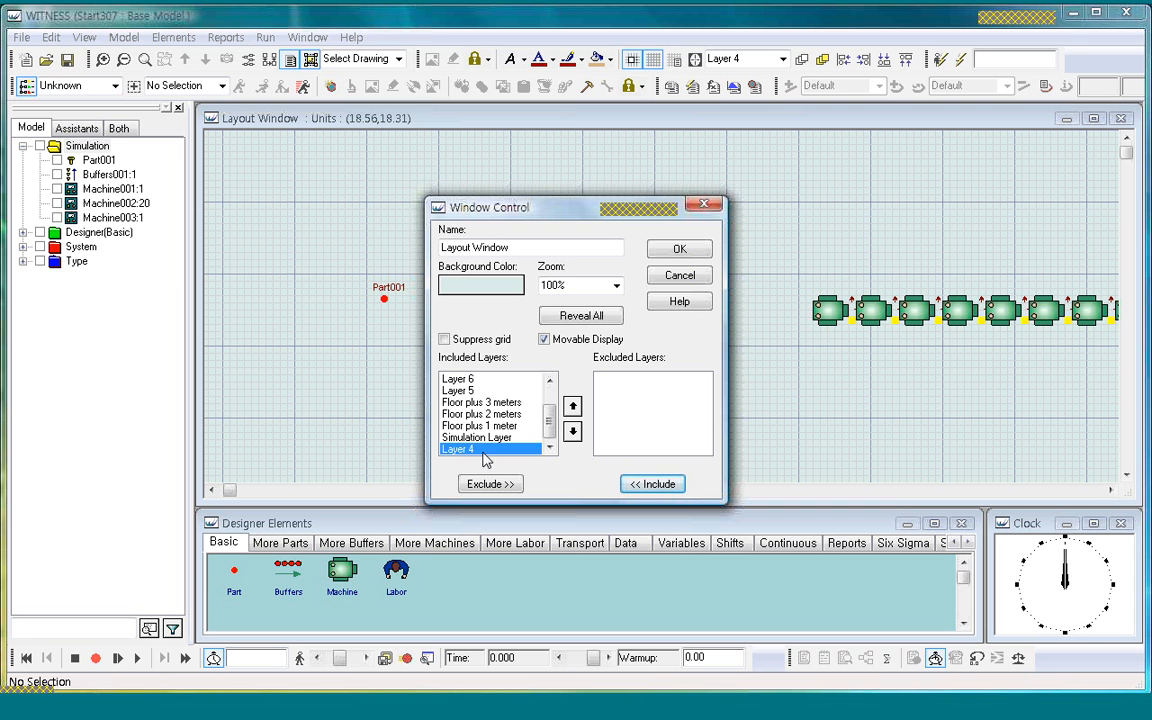
{"action": "left_click", "coordinate": [679, 248]}
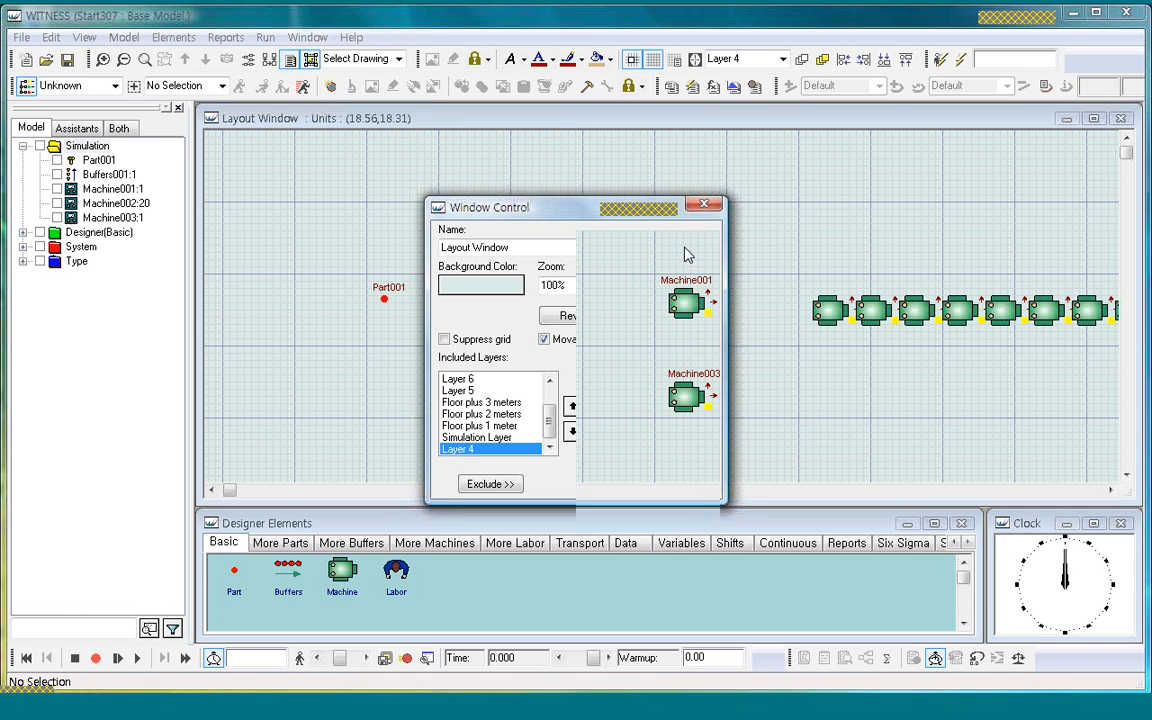
Overlap Machine001's icon with its name label to test the new layer order, restore the icon below the label and clear the selection.
{"action": "left_click", "coordinate": [686, 310]}
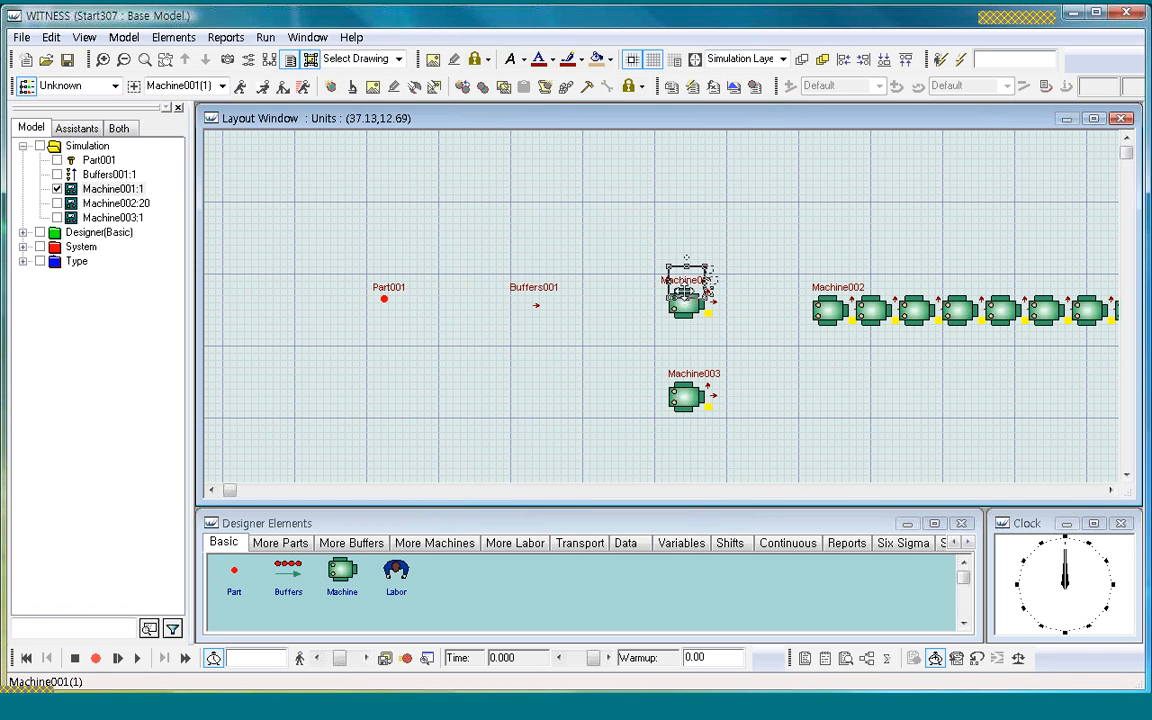
{"action": "left_click_drag", "start_coordinate": [686, 310], "coordinate": [686, 288]}
{"action": "left_click", "coordinate": [736, 337]}
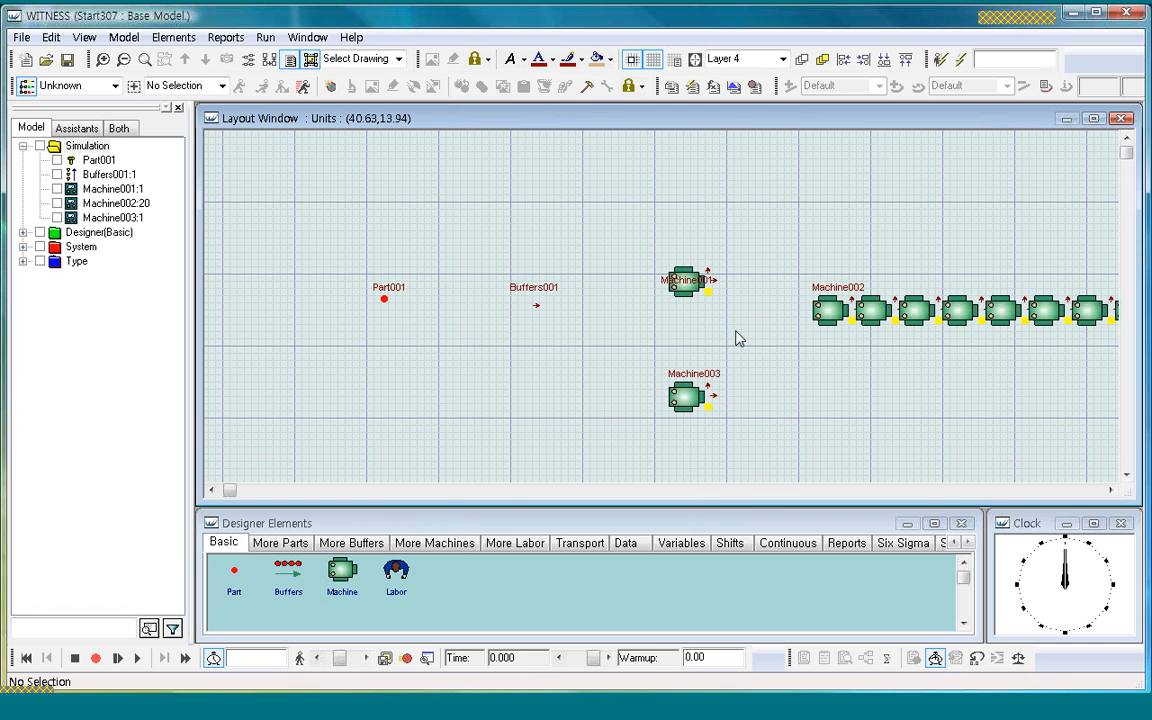
{"action": "left_click", "coordinate": [688, 300]}
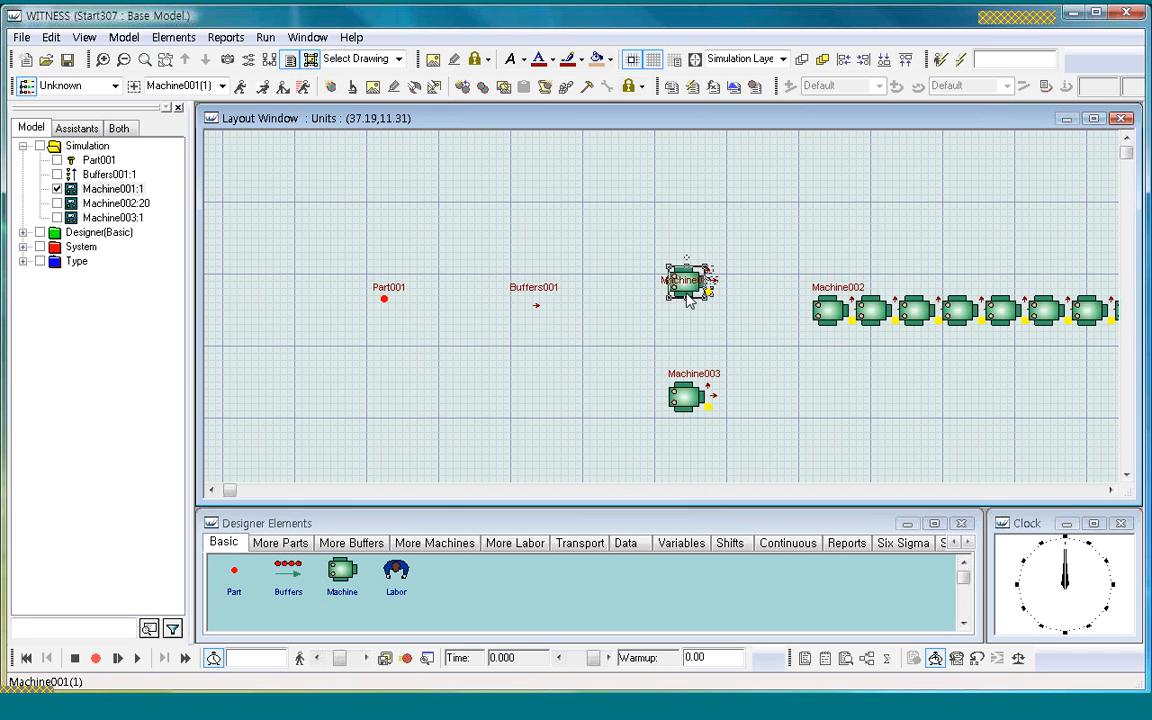
{"action": "left_click_drag", "start_coordinate": [688, 300], "coordinate": [688, 322]}
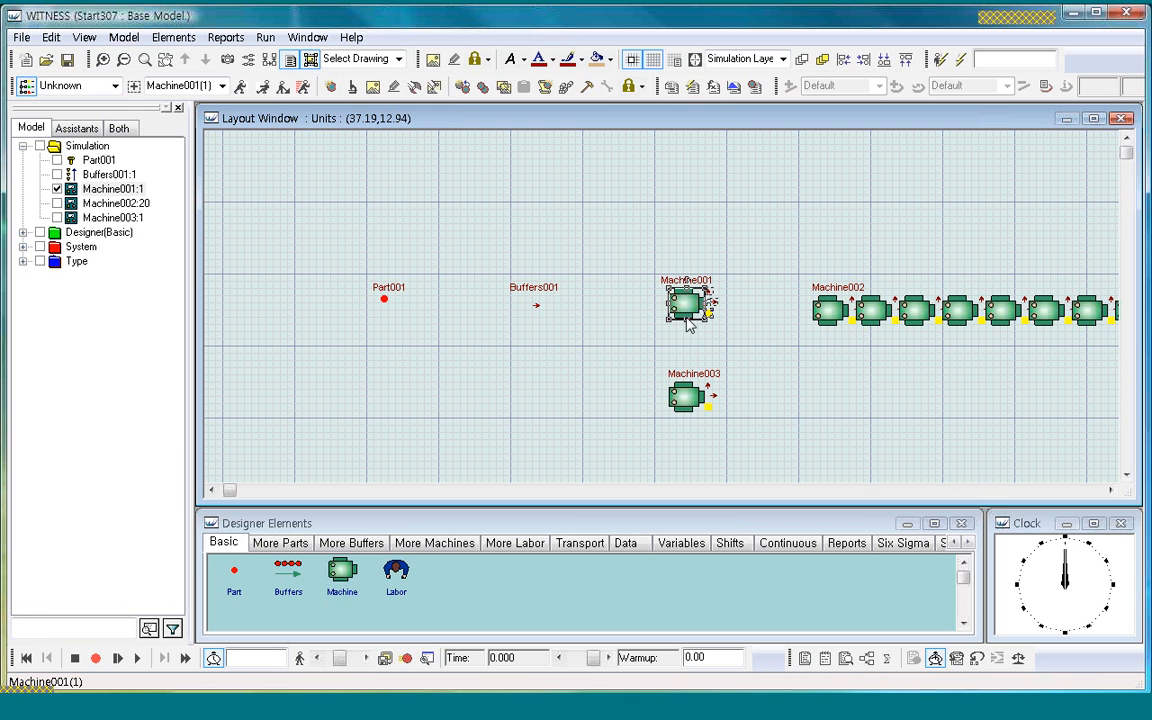
{"action": "left_click", "coordinate": [759, 325]}
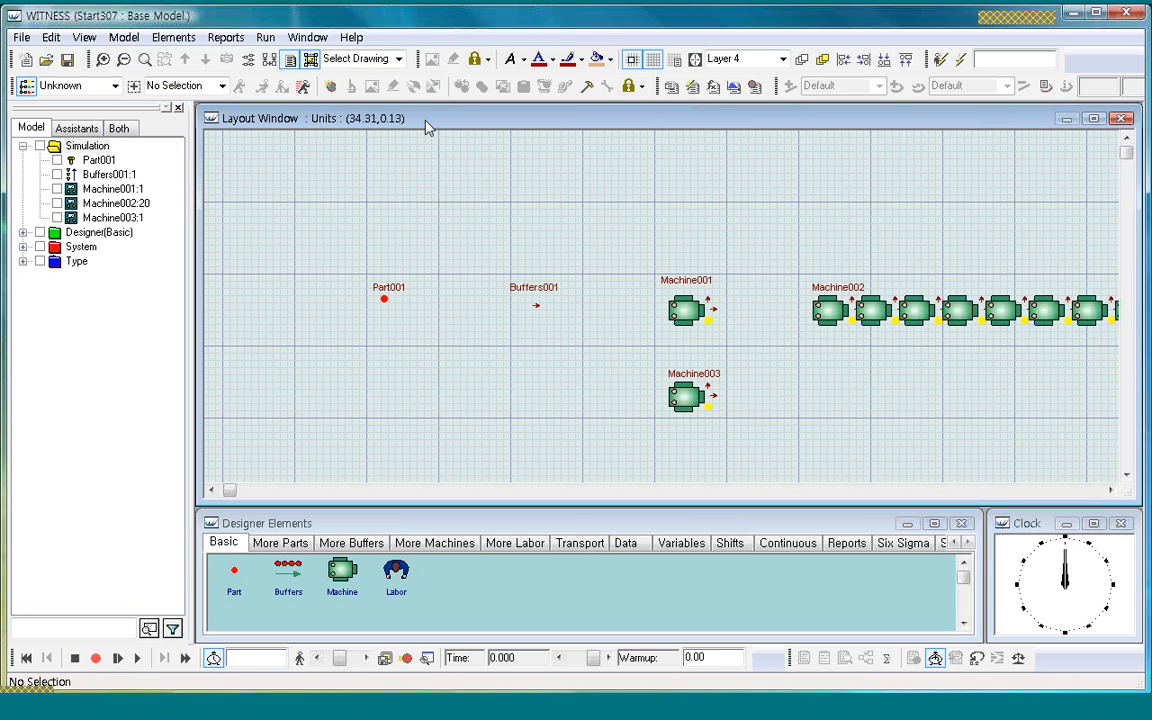
Hide the analogue Clock window and show it again.
{"action": "left_click", "coordinate": [308, 38]}
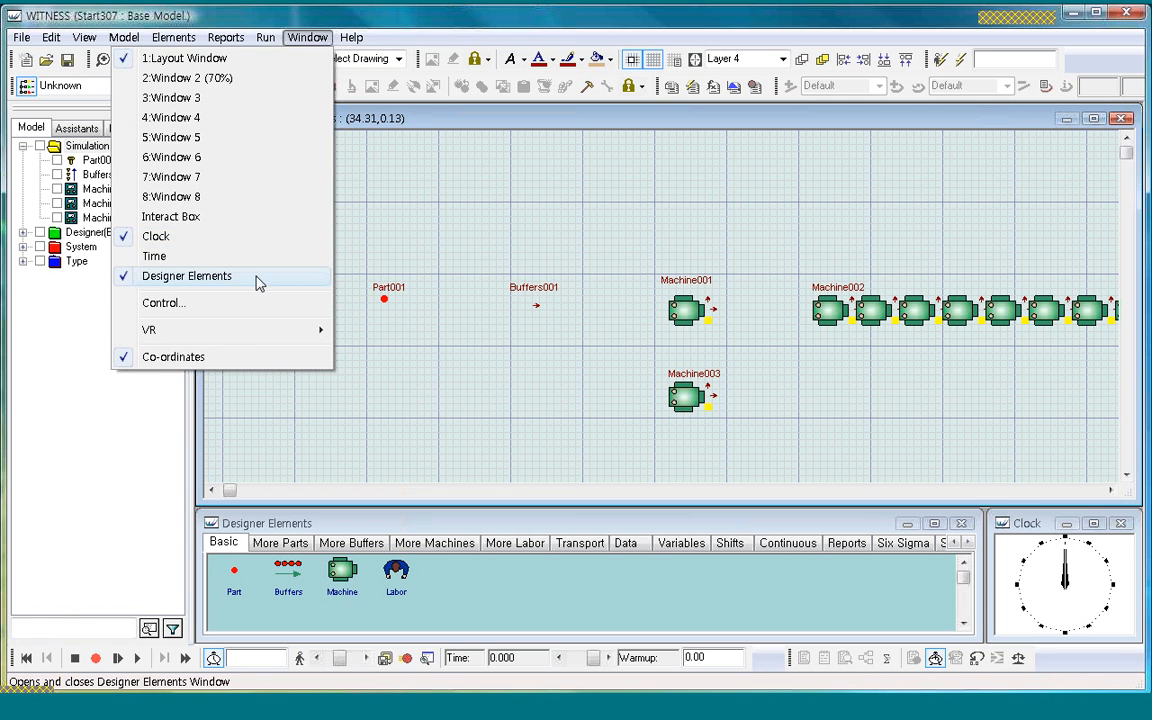
{"action": "left_click", "coordinate": [250, 238]}
{"action": "left_click", "coordinate": [307, 37]}
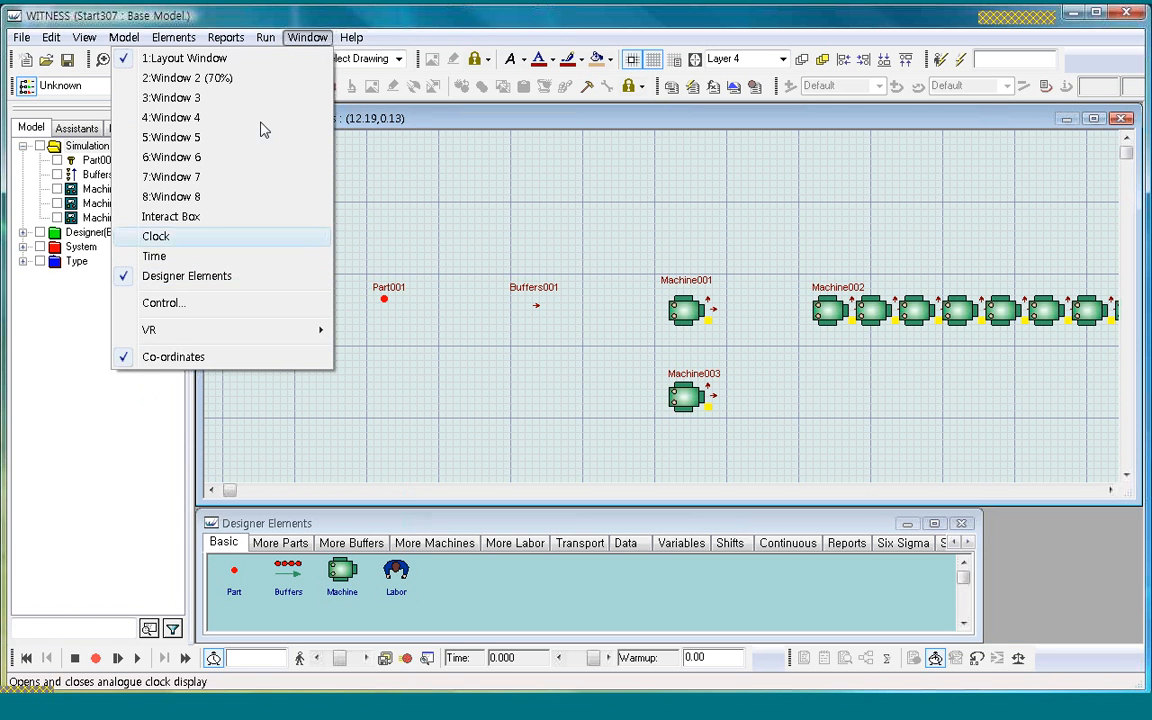
{"action": "left_click", "coordinate": [224, 237]}
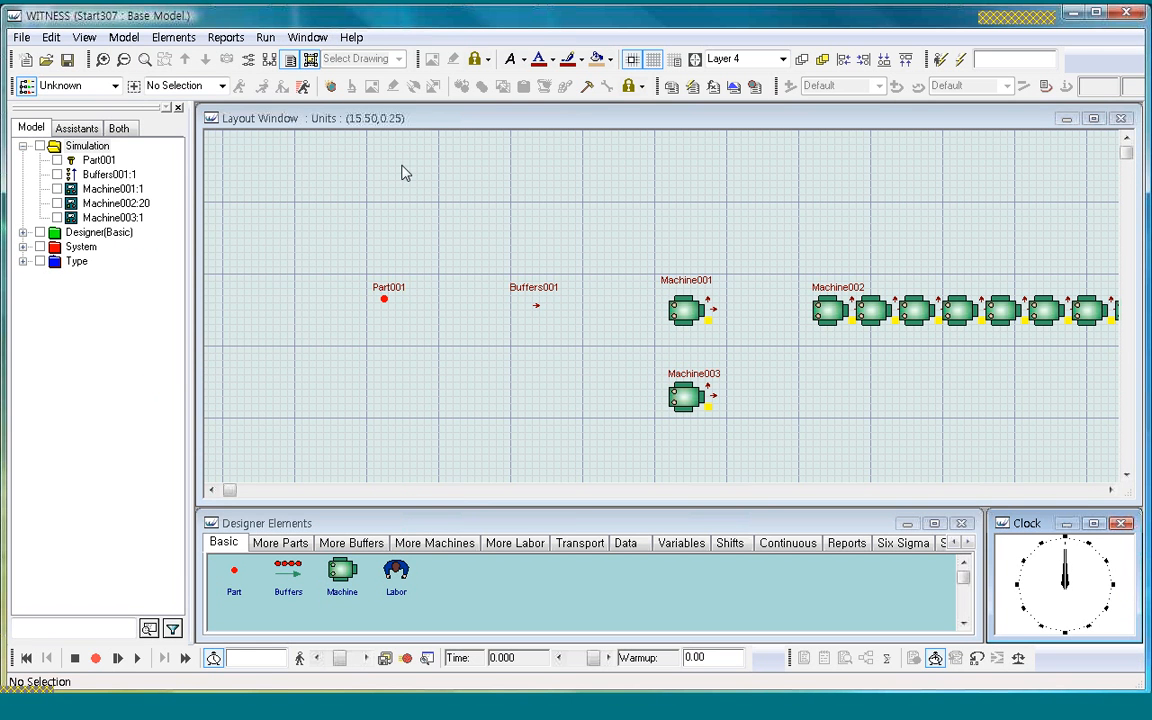
Show the Time window and move it beside the Clock window, over the Designer Elements window.
{"action": "left_click", "coordinate": [300, 37]}
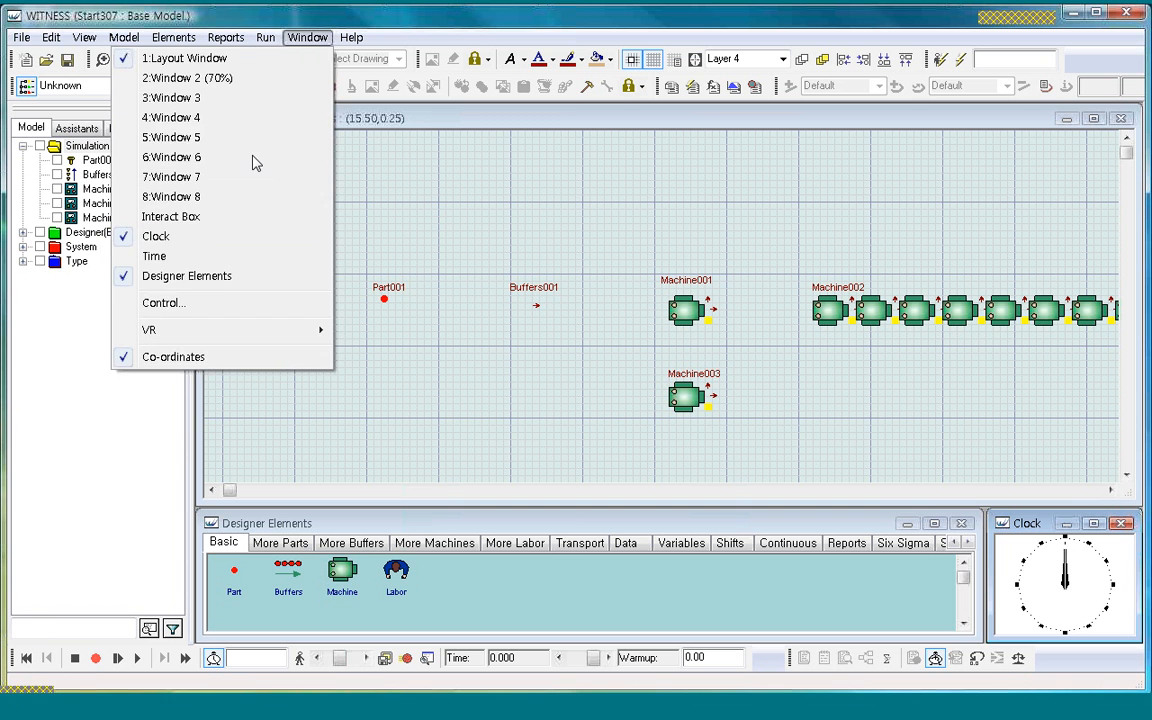
{"action": "left_click", "coordinate": [226, 259]}
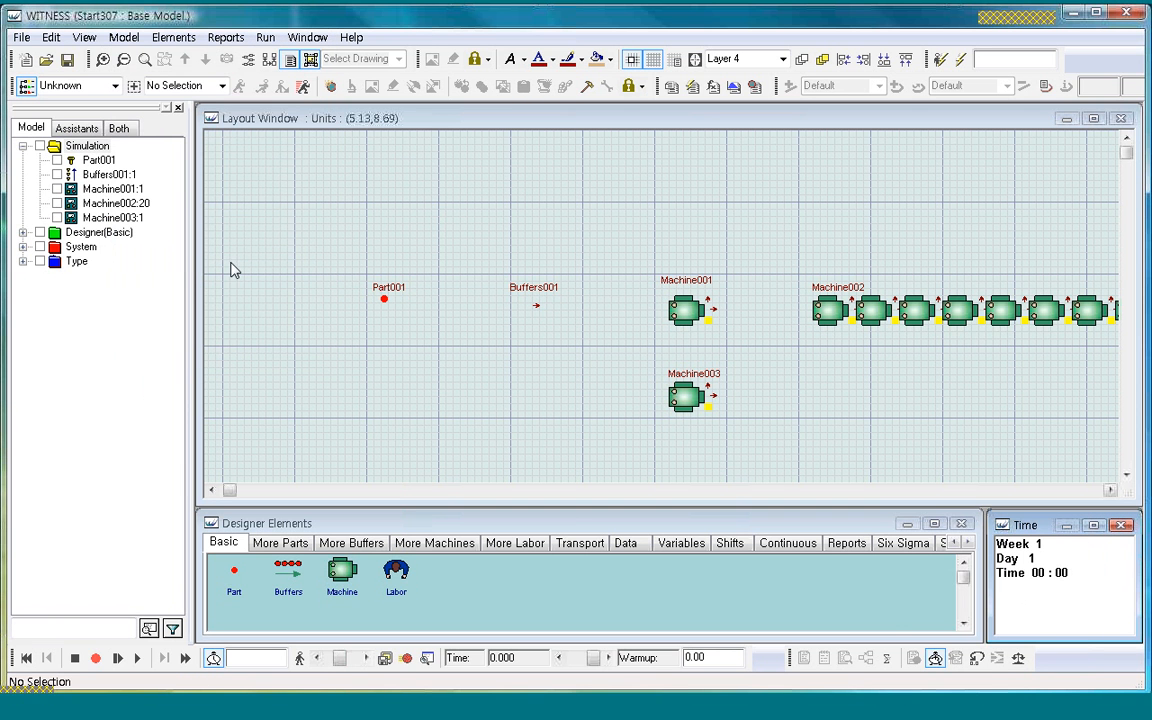
{"action": "left_click_drag", "start_coordinate": [1040, 533], "coordinate": [885, 533]}
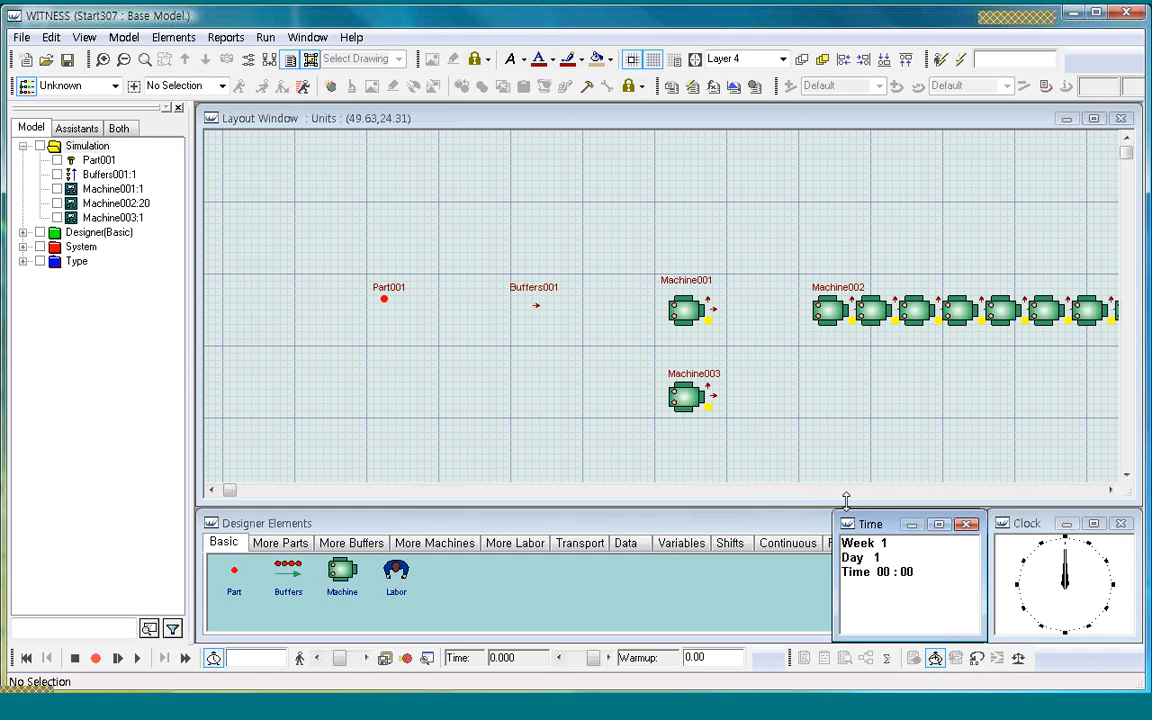
{"action": "left_click", "coordinate": [305, 38]}
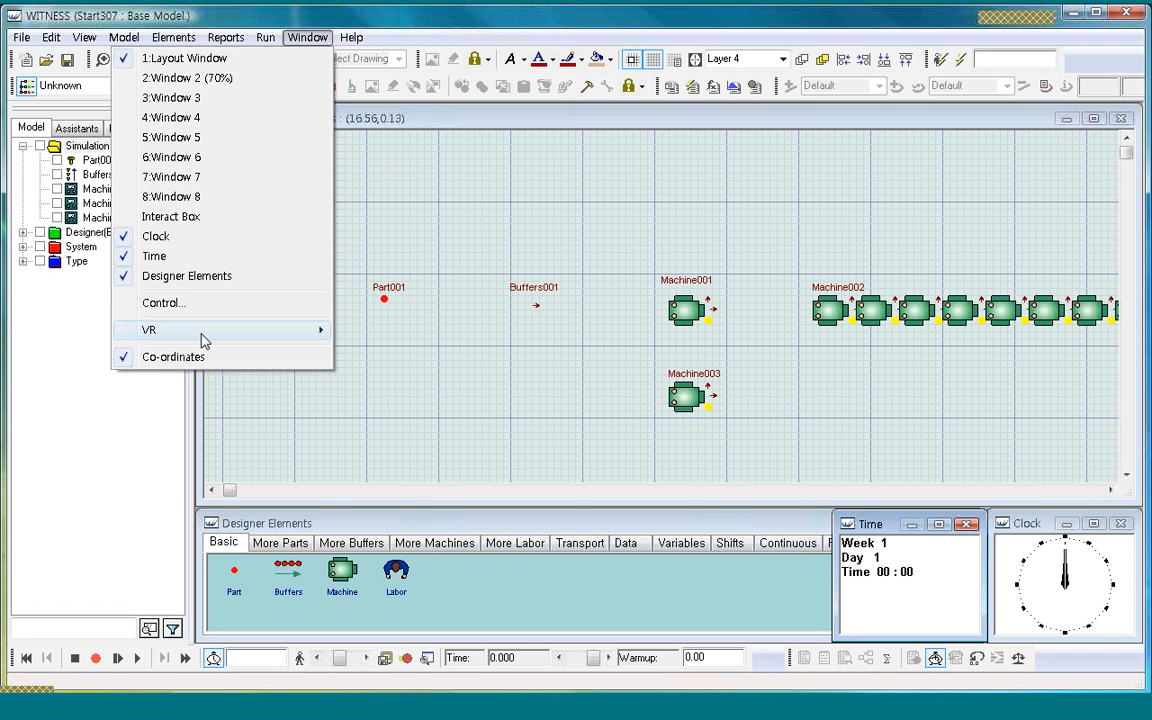
{"action": "mouse_move", "coordinate": [203, 341]}
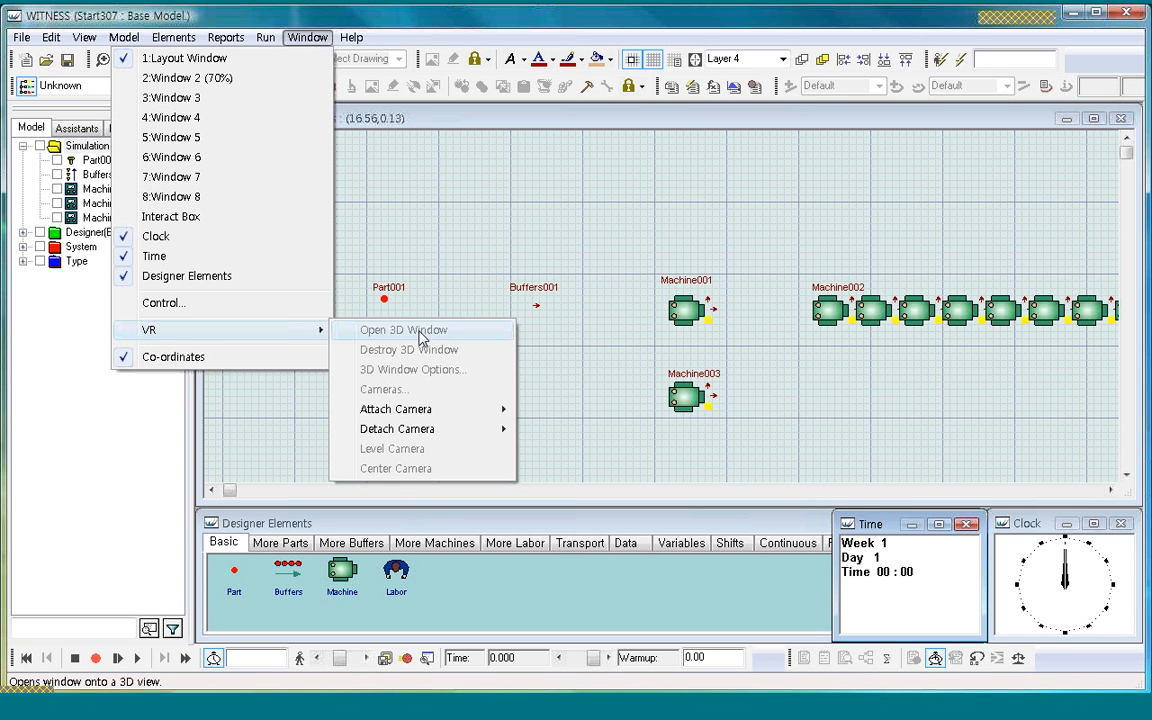
{"action": "mouse_move", "coordinate": [425, 438]}
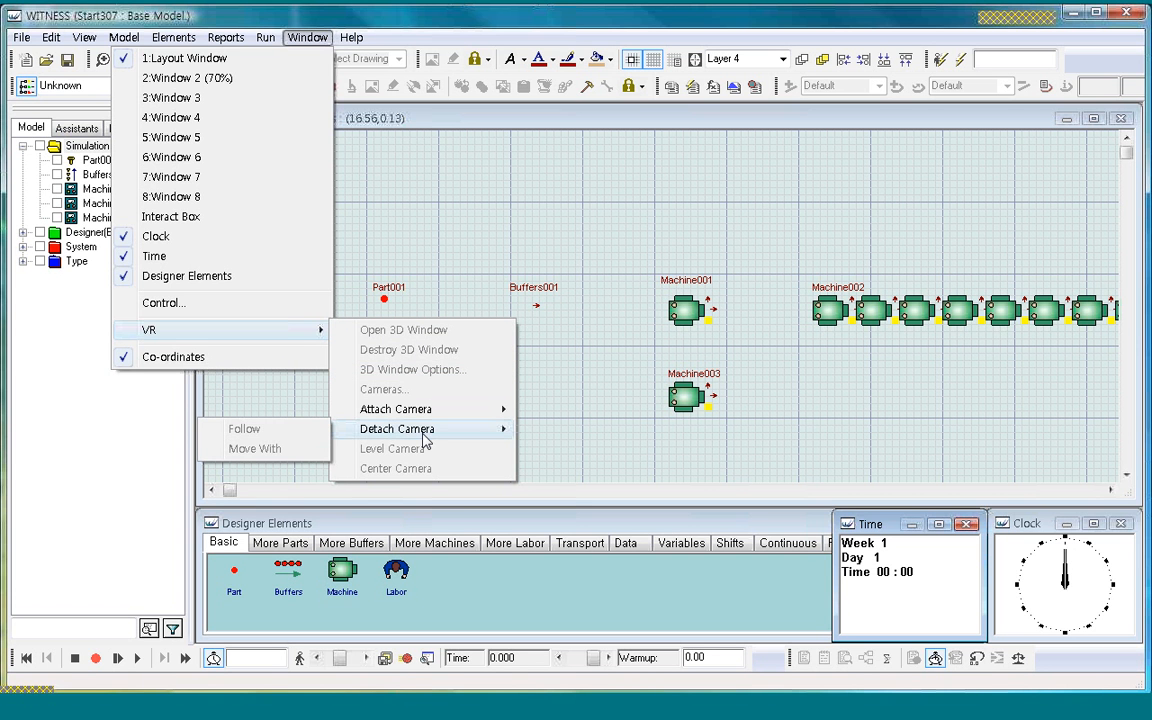
{"action": "left_click", "coordinate": [496, 216]}
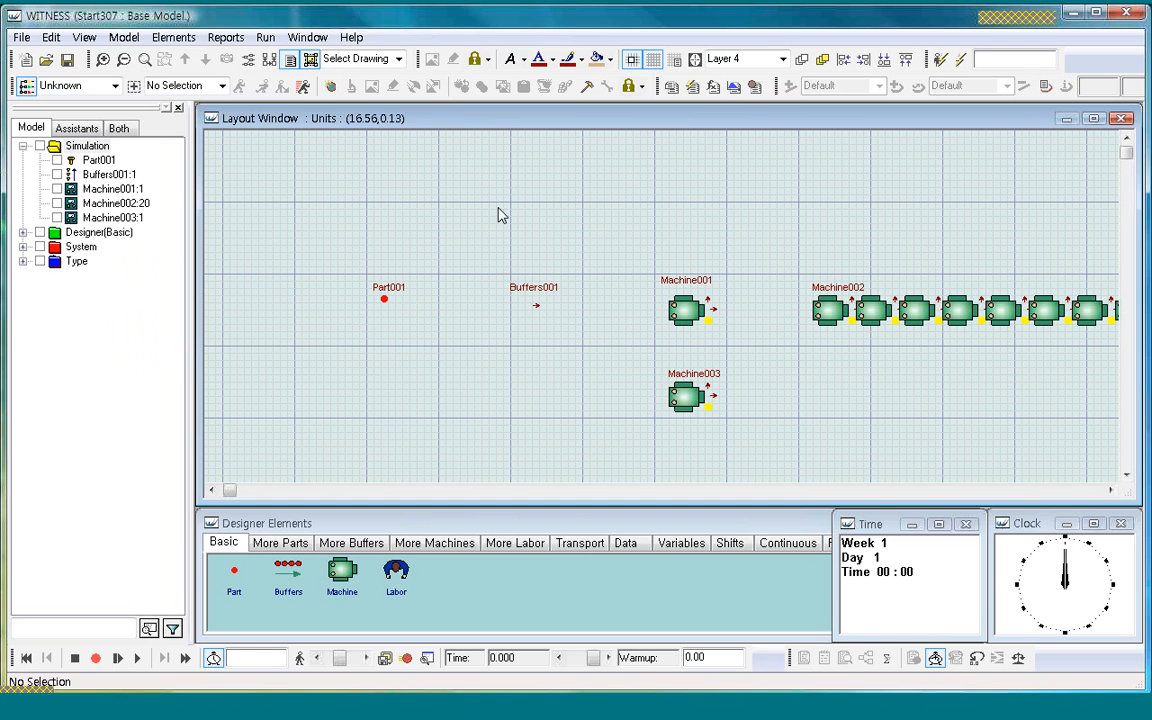
Bring Designer Elements to the front and examine its categories from More Parts through Variables, ending on Basic.
{"action": "left_click", "coordinate": [570, 523]}
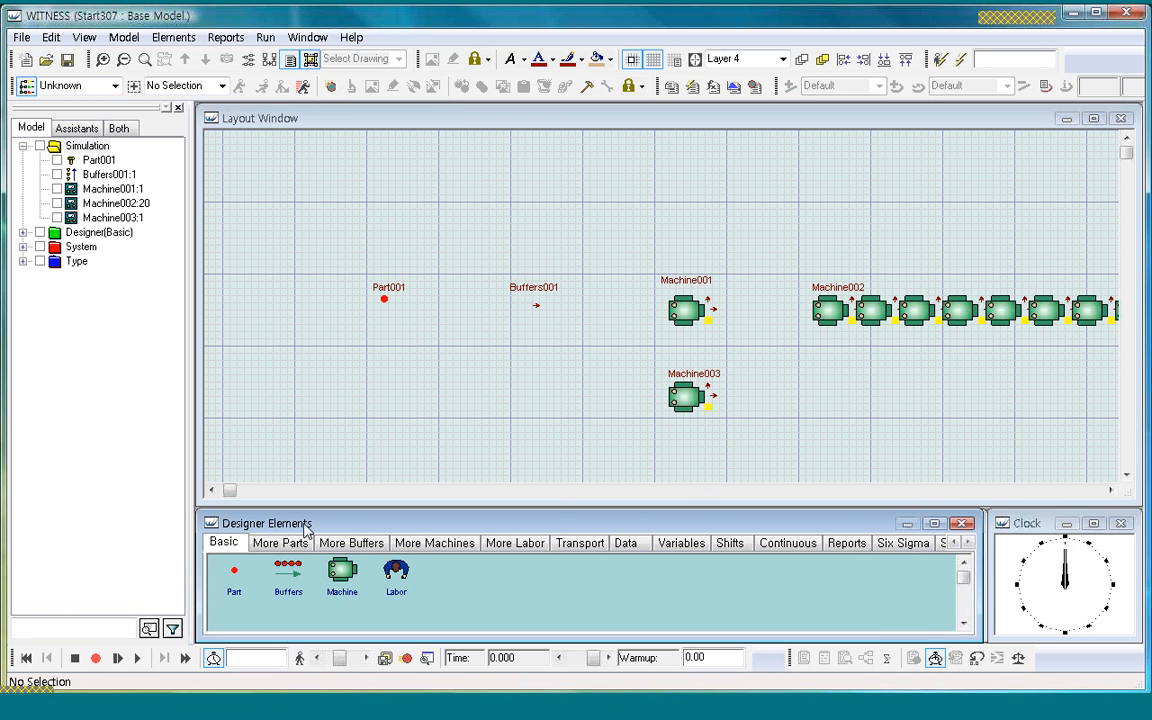
{"action": "left_click", "coordinate": [285, 542]}
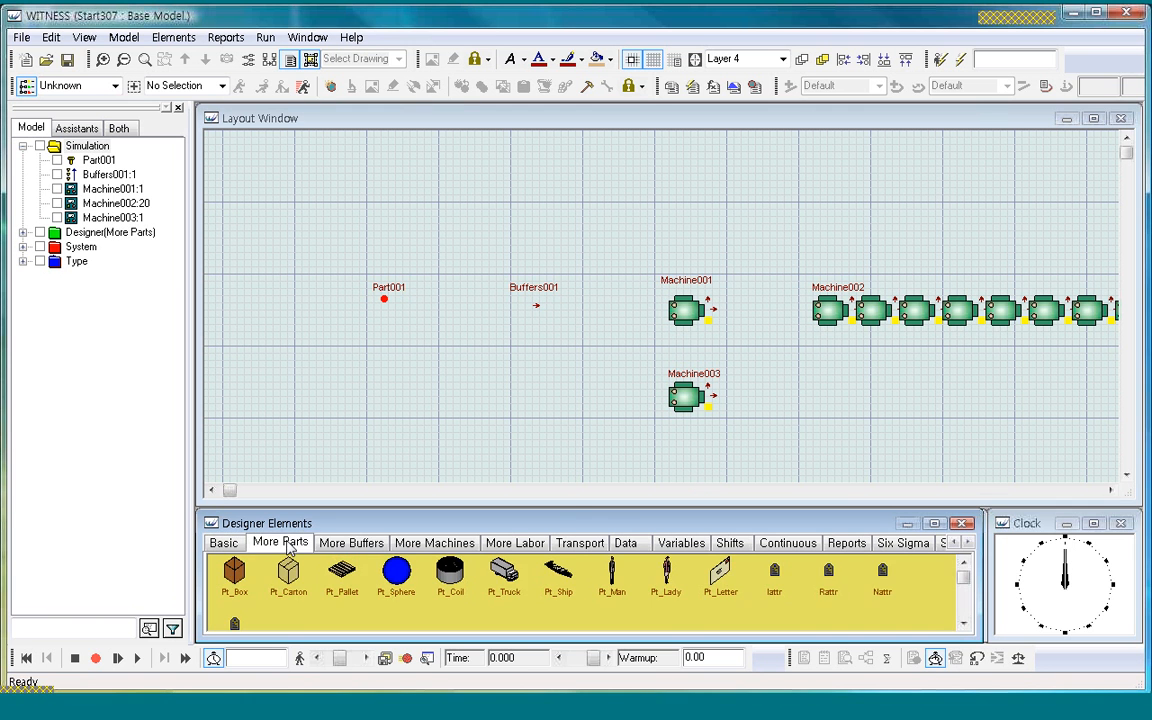
{"action": "left_click", "coordinate": [352, 543]}
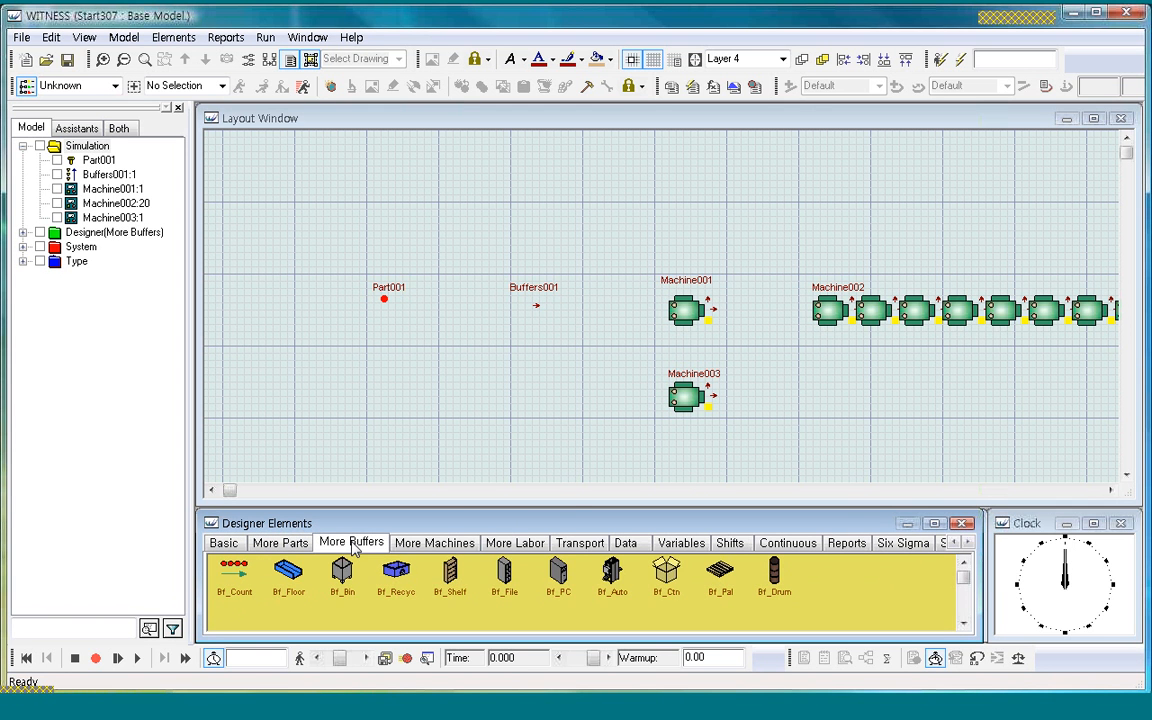
{"action": "left_click", "coordinate": [427, 543]}
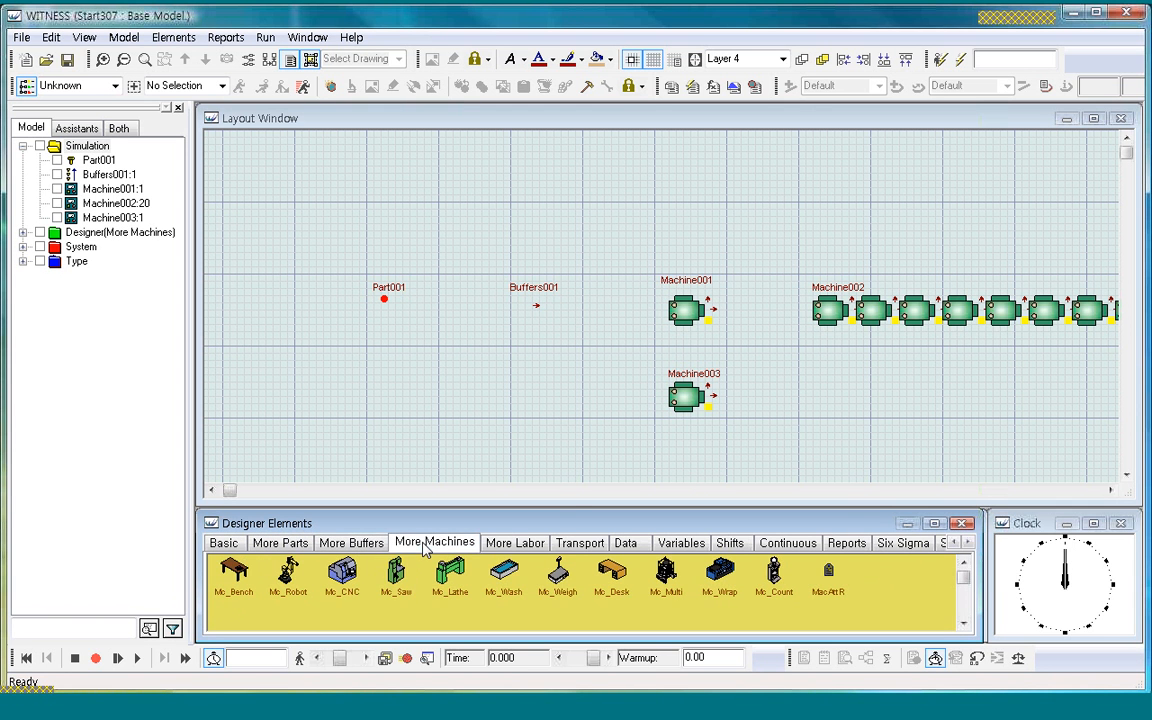
{"action": "left_click", "coordinate": [525, 545]}
{"action": "left_click", "coordinate": [578, 545]}
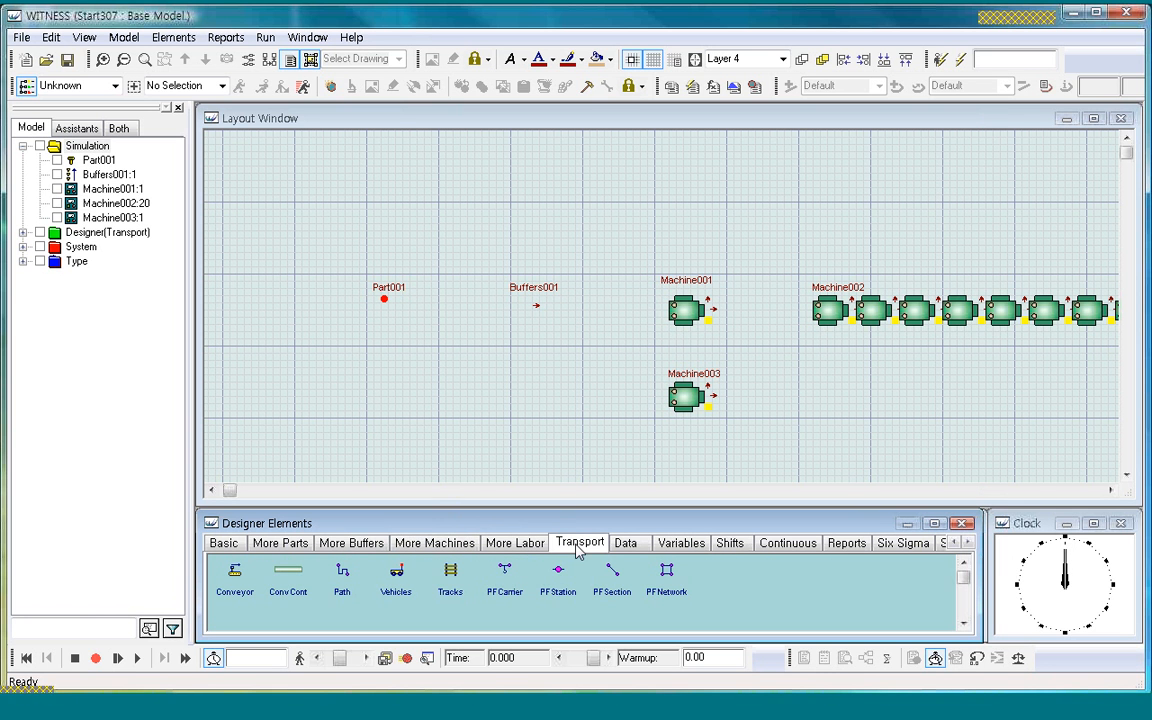
{"action": "left_click", "coordinate": [628, 548]}
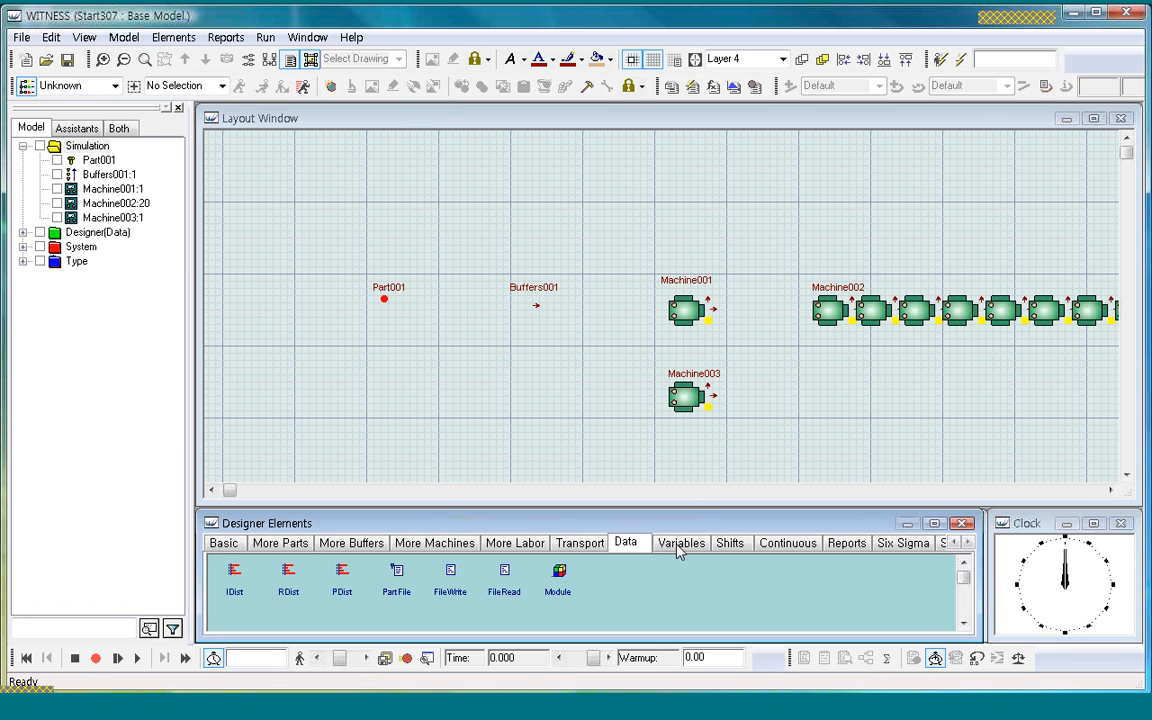
{"action": "left_click", "coordinate": [679, 551]}
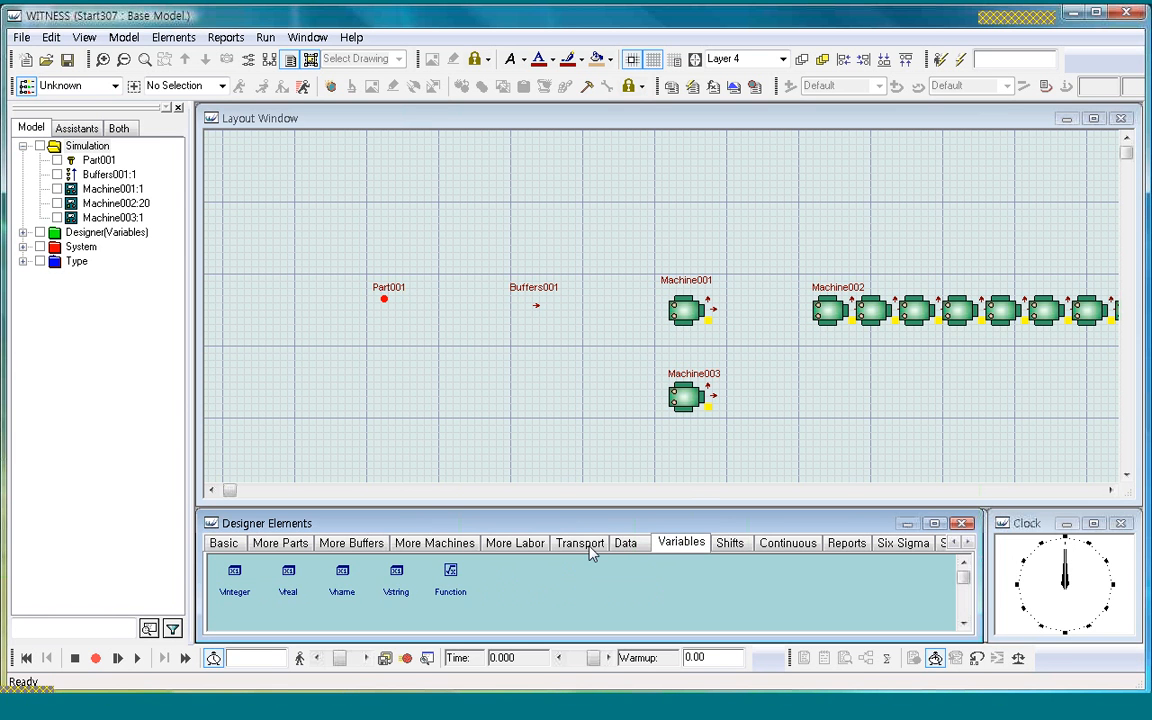
{"action": "left_click", "coordinate": [226, 543]}
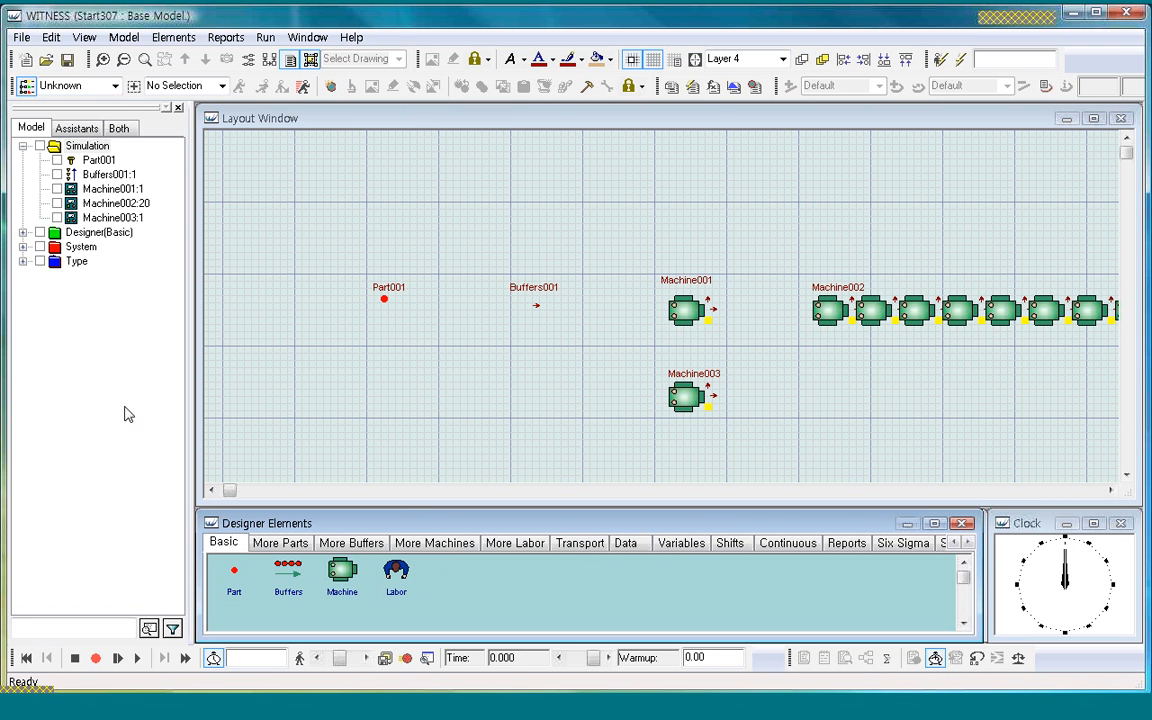
Expand the Designer group in the model tree for Basic, More Parts, More Buffers and Transport to compare it with each palette.
{"action": "left_click", "coordinate": [22, 232]}
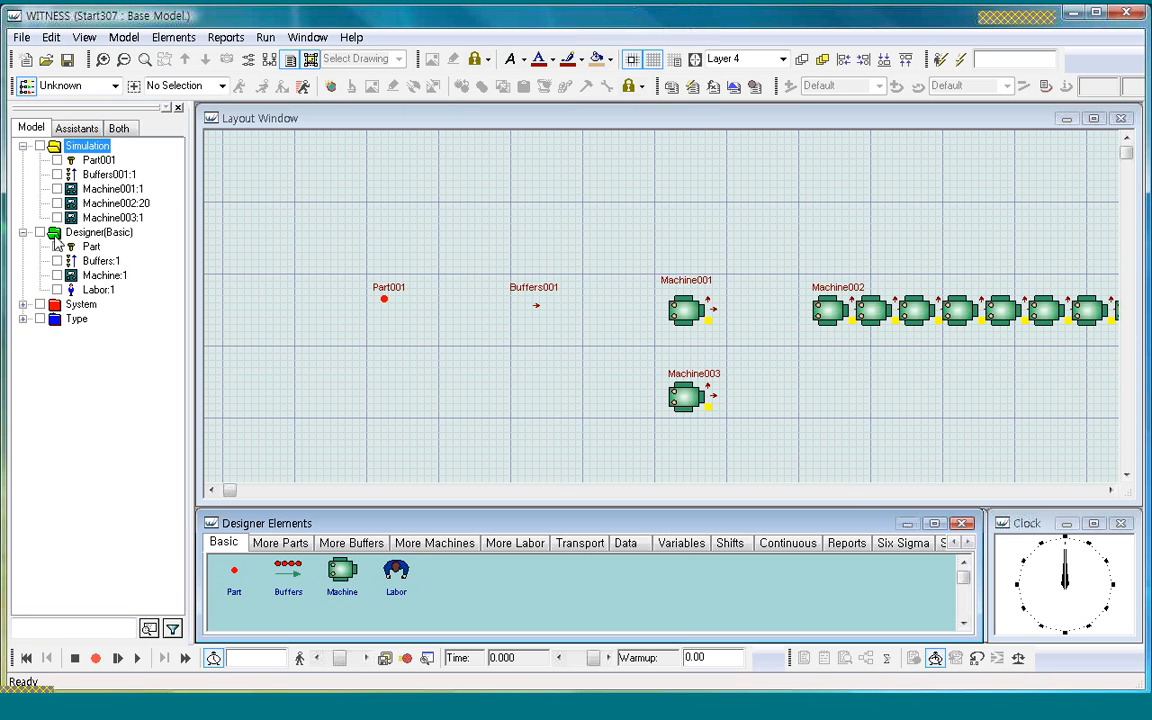
{"action": "left_click", "coordinate": [285, 542]}
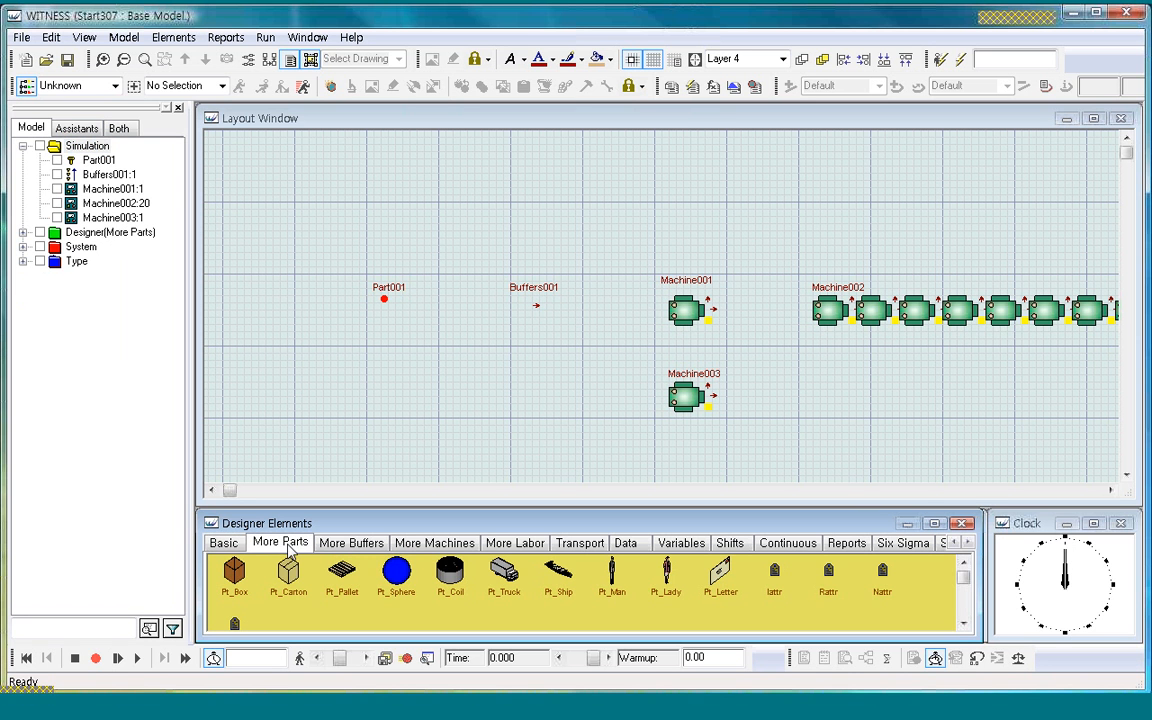
{"action": "left_click", "coordinate": [23, 233]}
{"action": "left_click", "coordinate": [351, 542]}
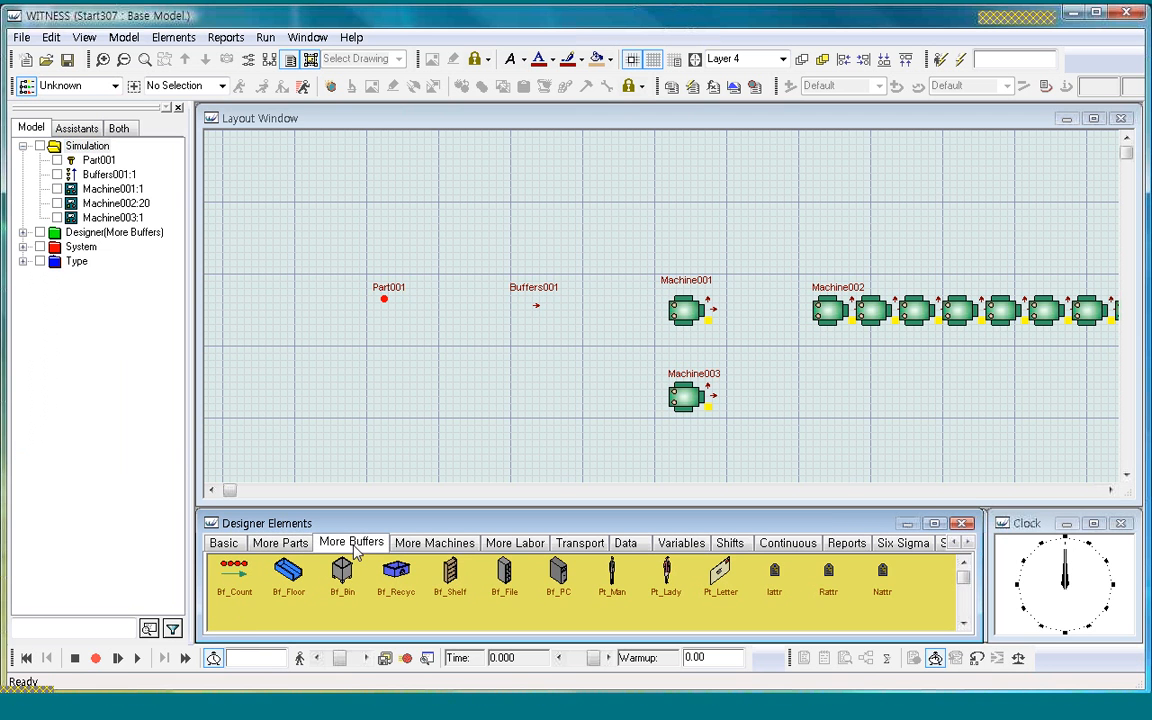
{"action": "left_click", "coordinate": [23, 232]}
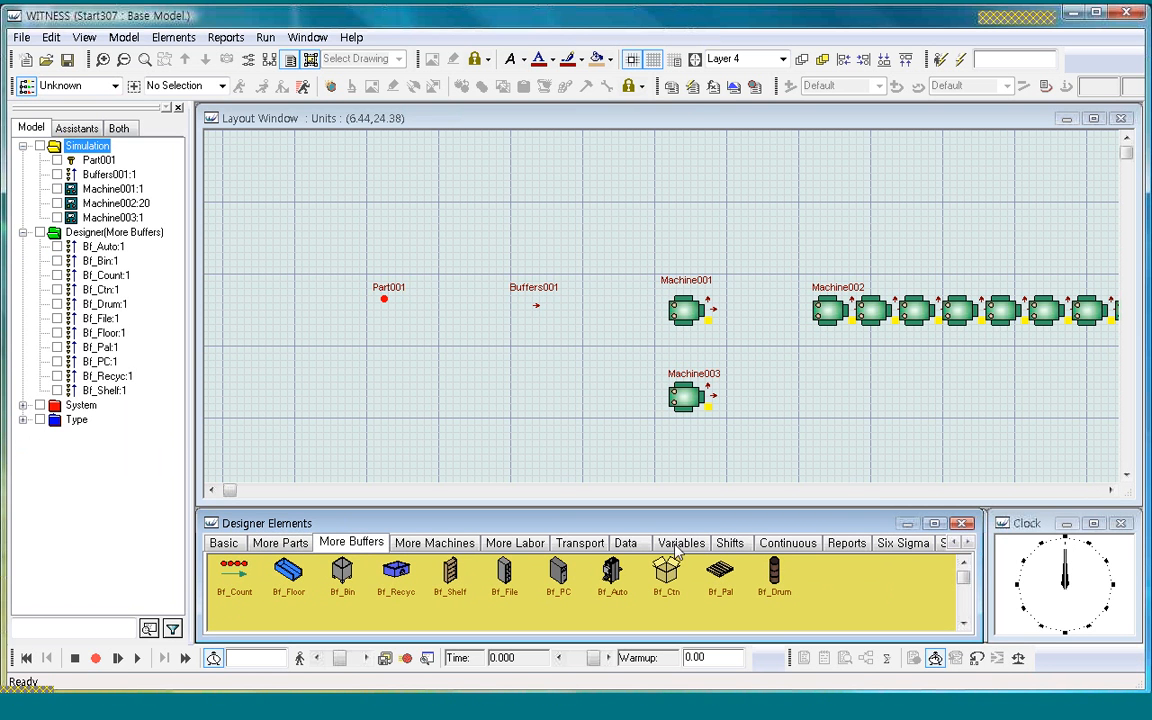
{"action": "left_click", "coordinate": [600, 543]}
{"action": "left_click", "coordinate": [24, 232]}
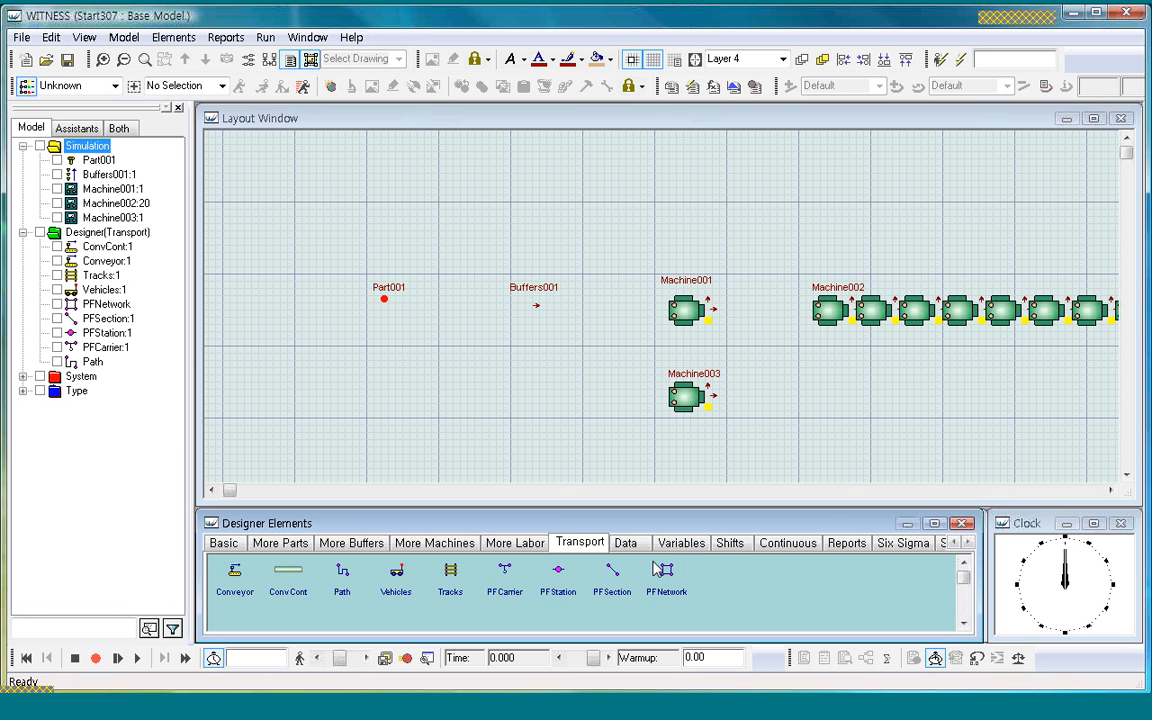
Examine the Continuous designer elements and the remaining categories up to Layout, and return to Basic.
{"action": "left_click", "coordinate": [790, 545]}
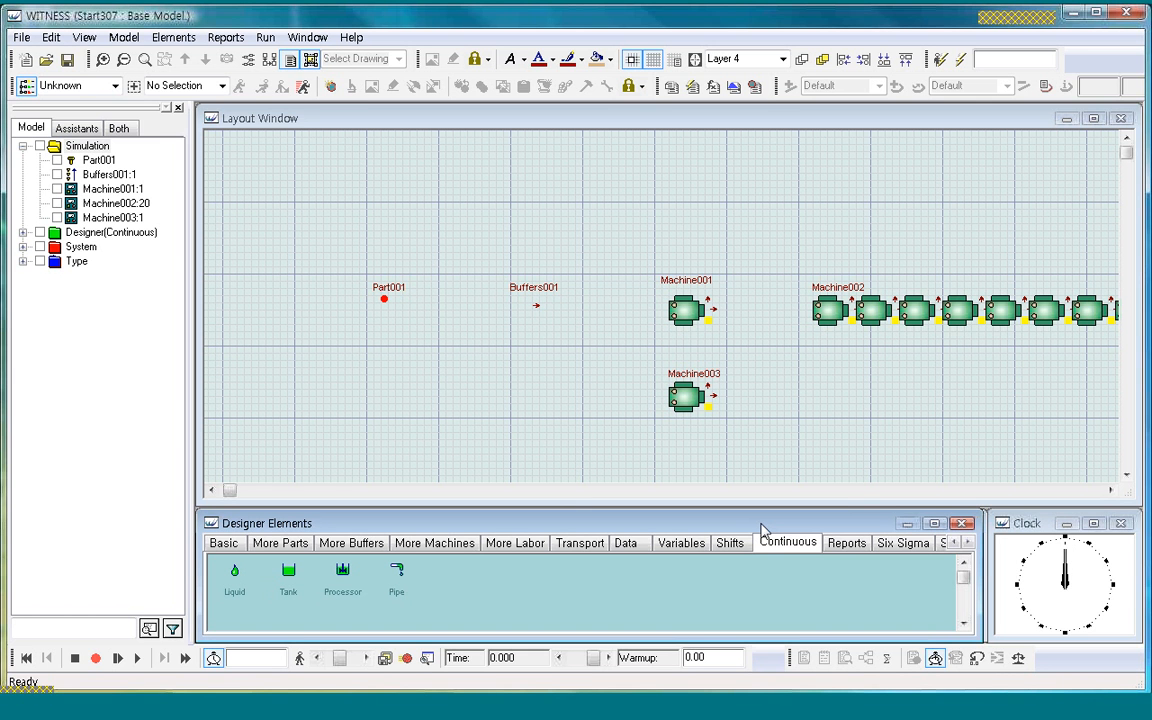
{"action": "left_click", "coordinate": [968, 543]}
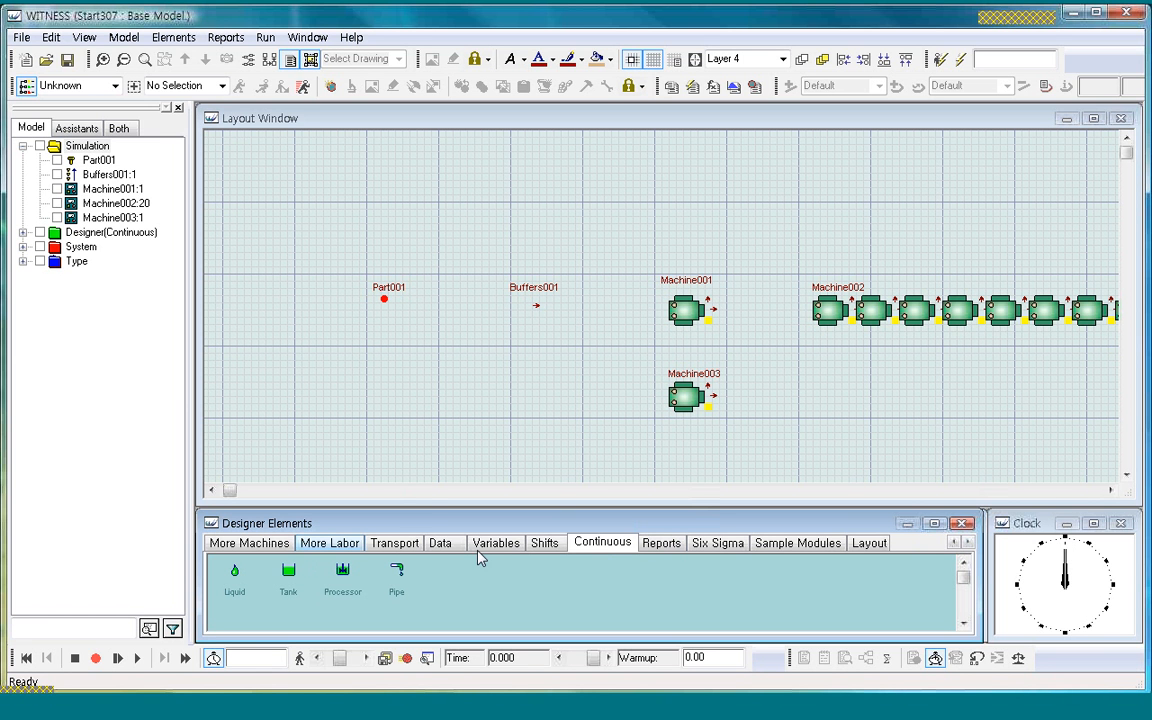
{"action": "left_click", "coordinate": [953, 543]}
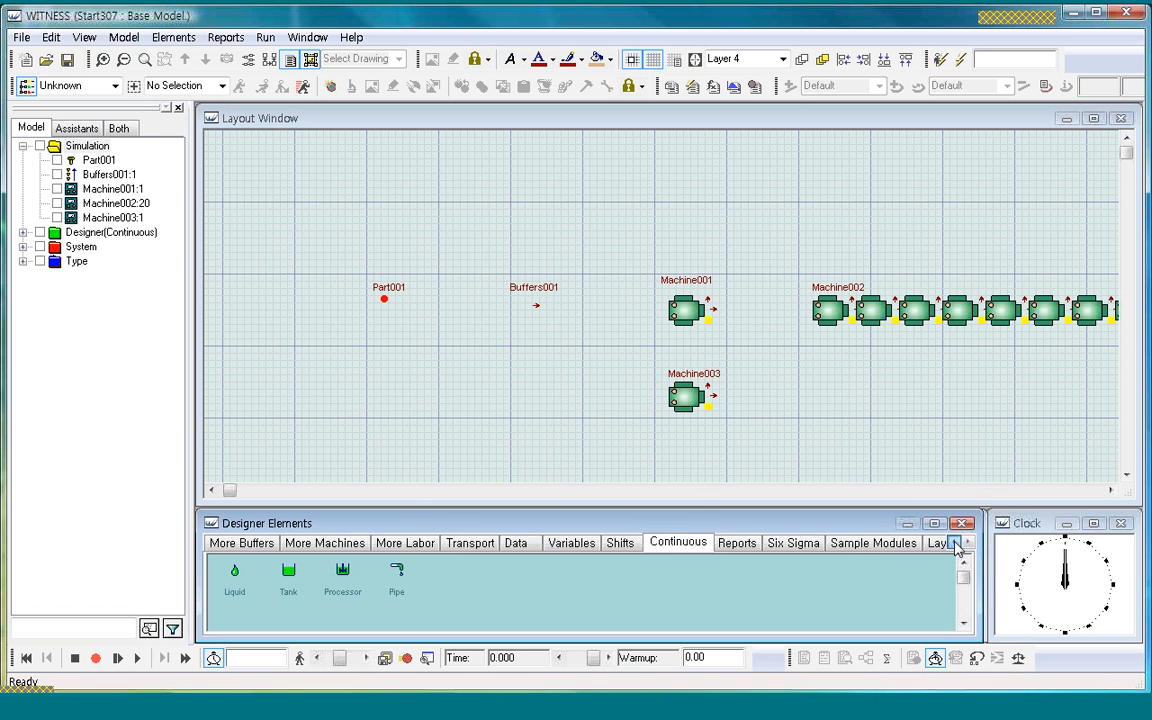
{"action": "left_click", "coordinate": [953, 543]}
{"action": "left_click", "coordinate": [953, 543]}
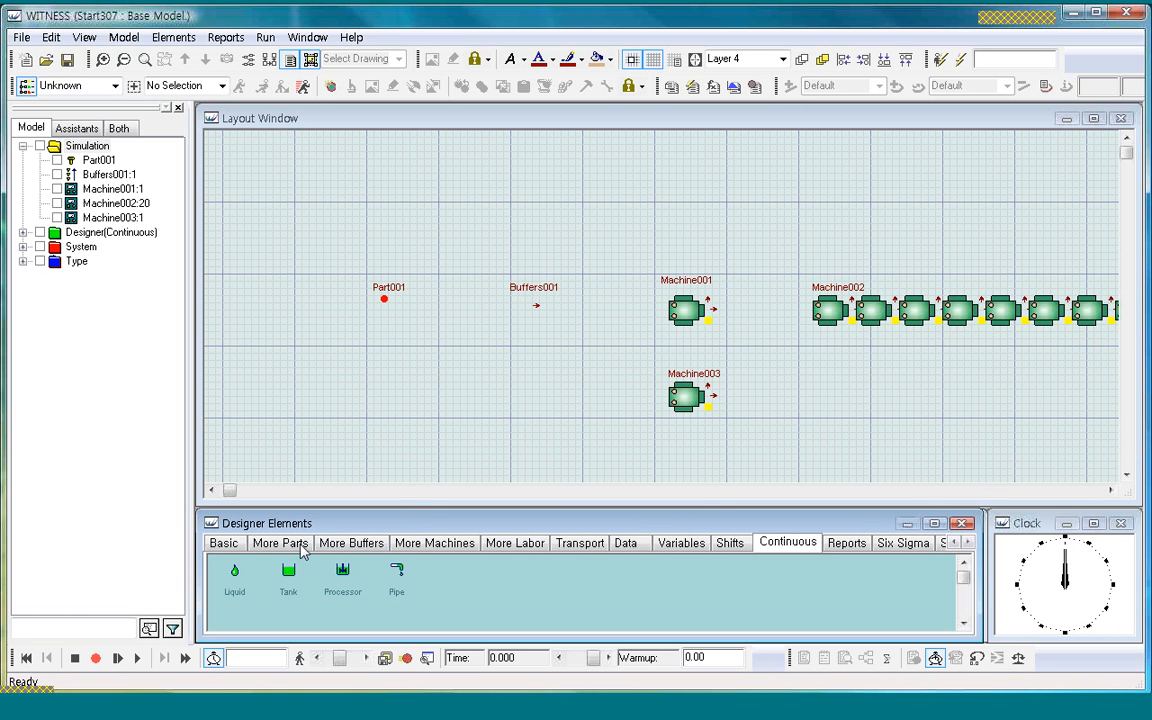
{"action": "left_click", "coordinate": [223, 543]}
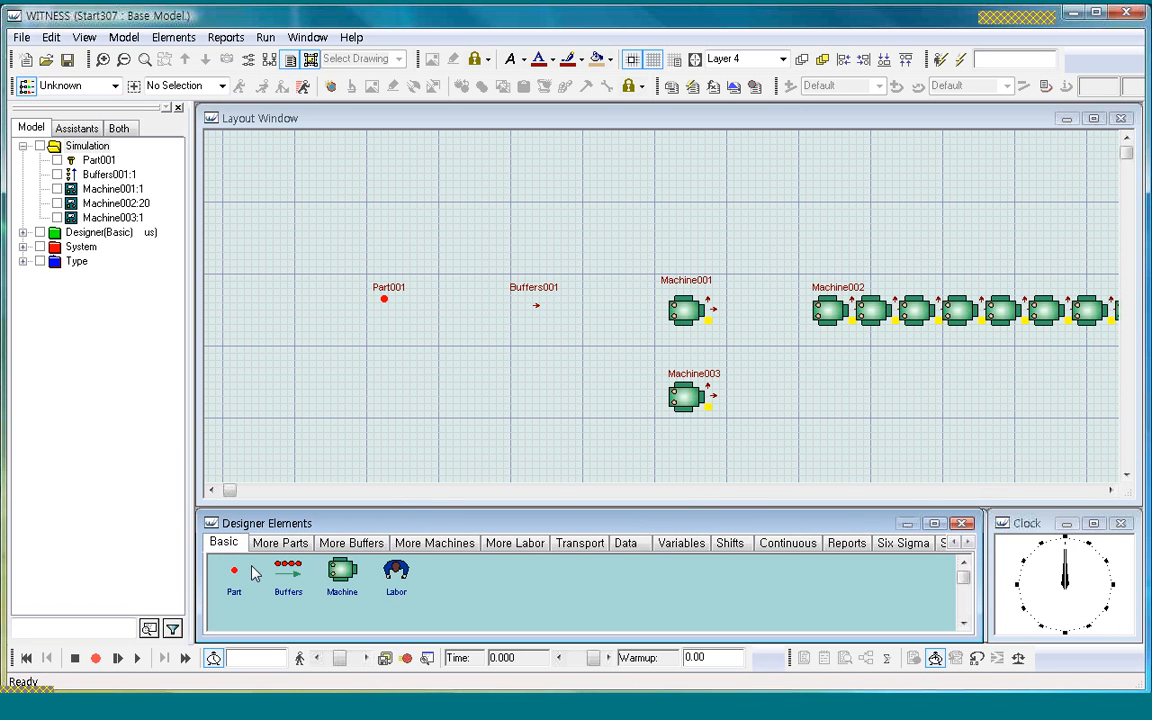
Save the designer elements in the Demo folder as test1.des, using the Designer Element Files type.
{"action": "left_click", "coordinate": [21, 38]}
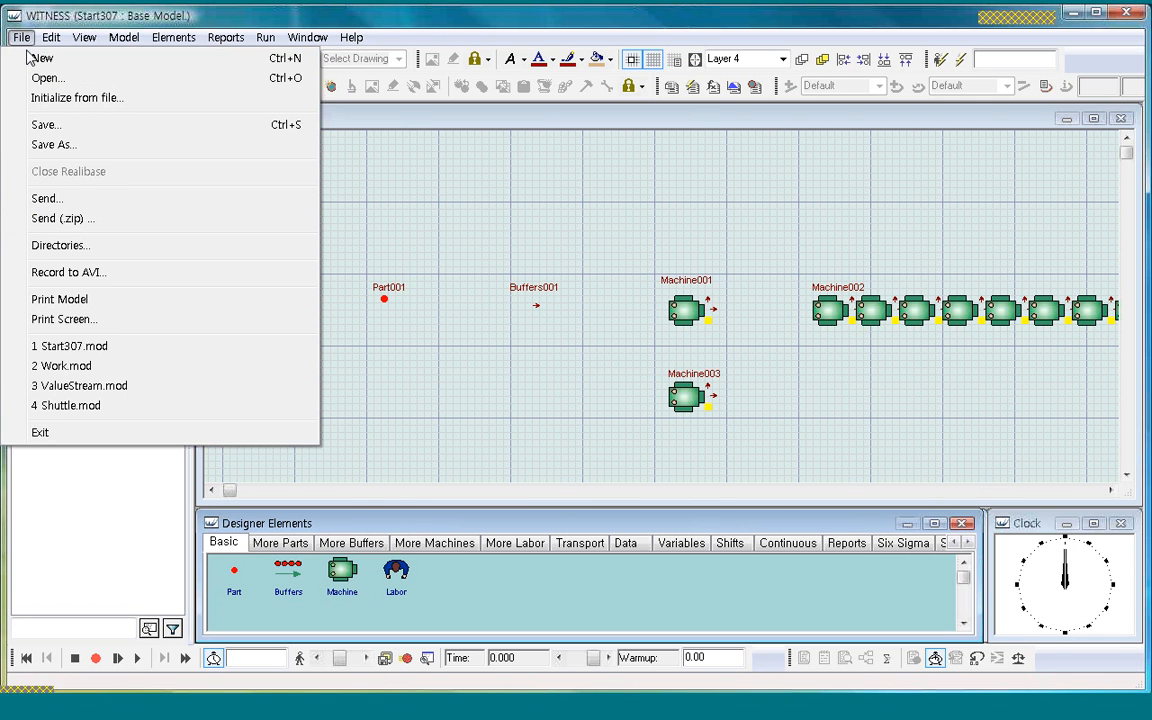
{"action": "left_click", "coordinate": [58, 145]}
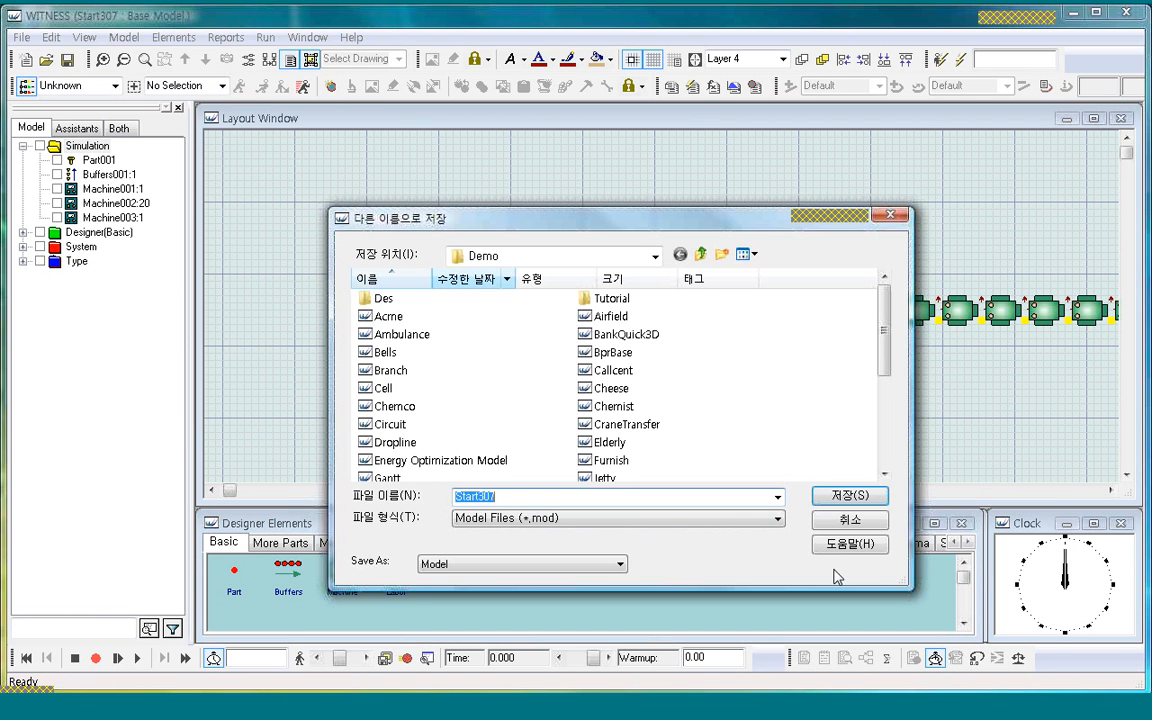
{"action": "left_click", "coordinate": [778, 522]}
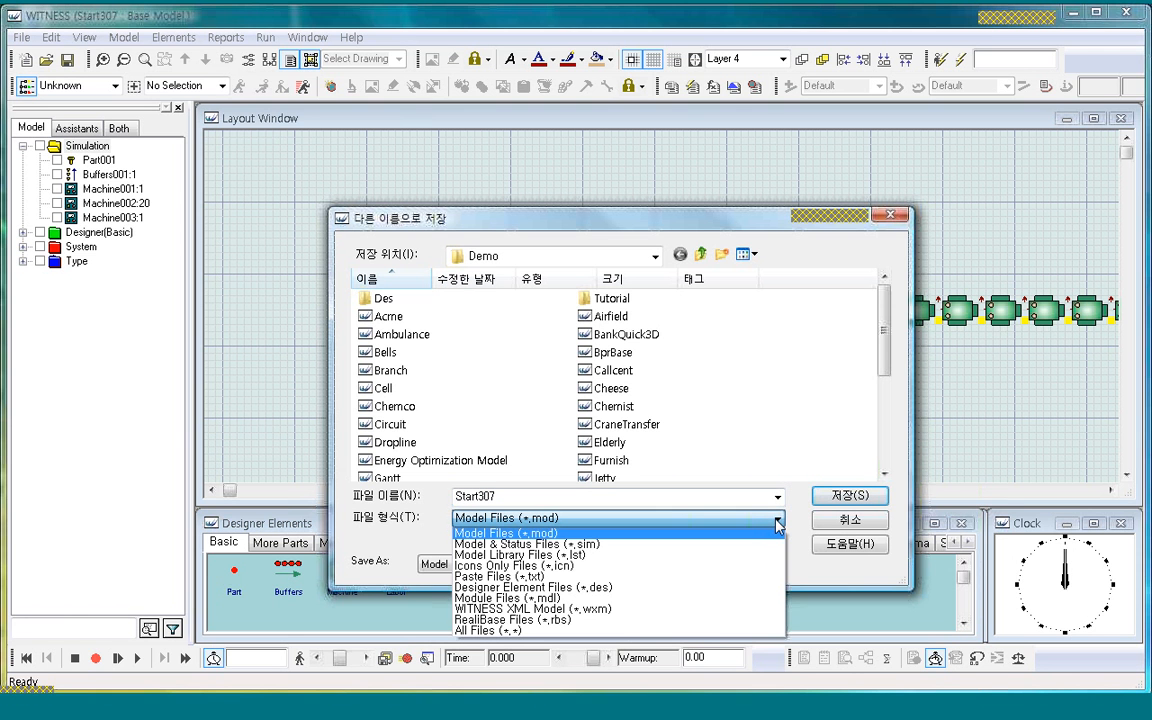
{"action": "left_click", "coordinate": [597, 590]}
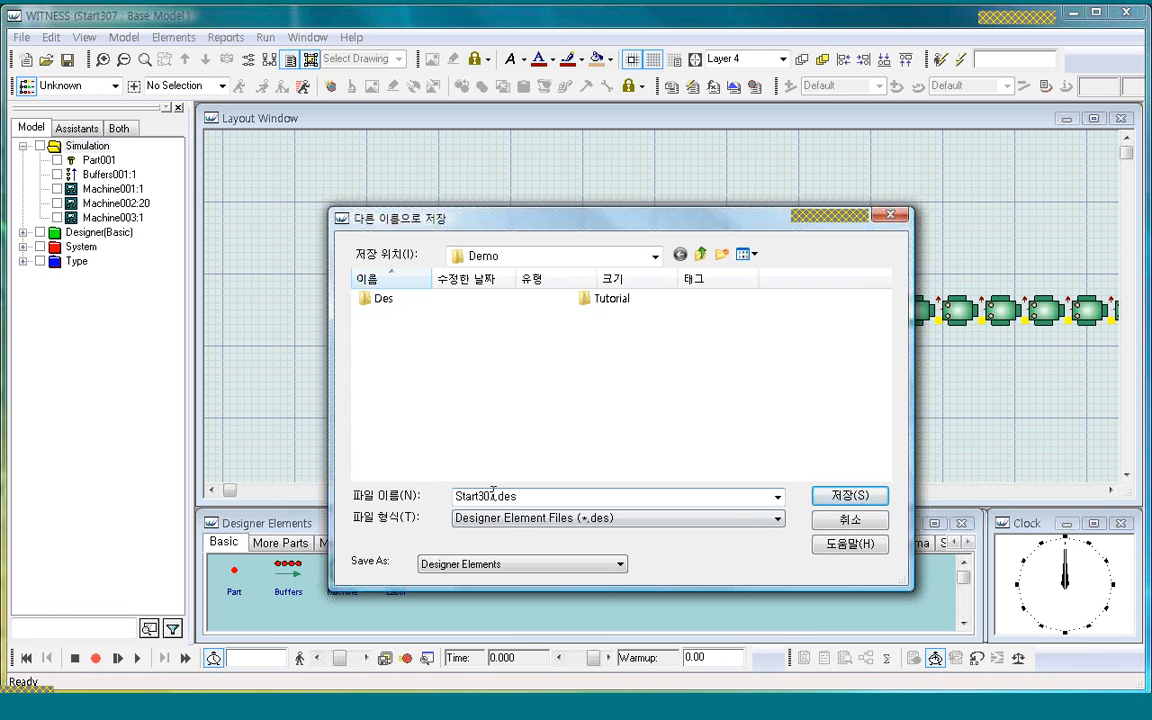
{"action": "double_click", "coordinate": [492, 495]}
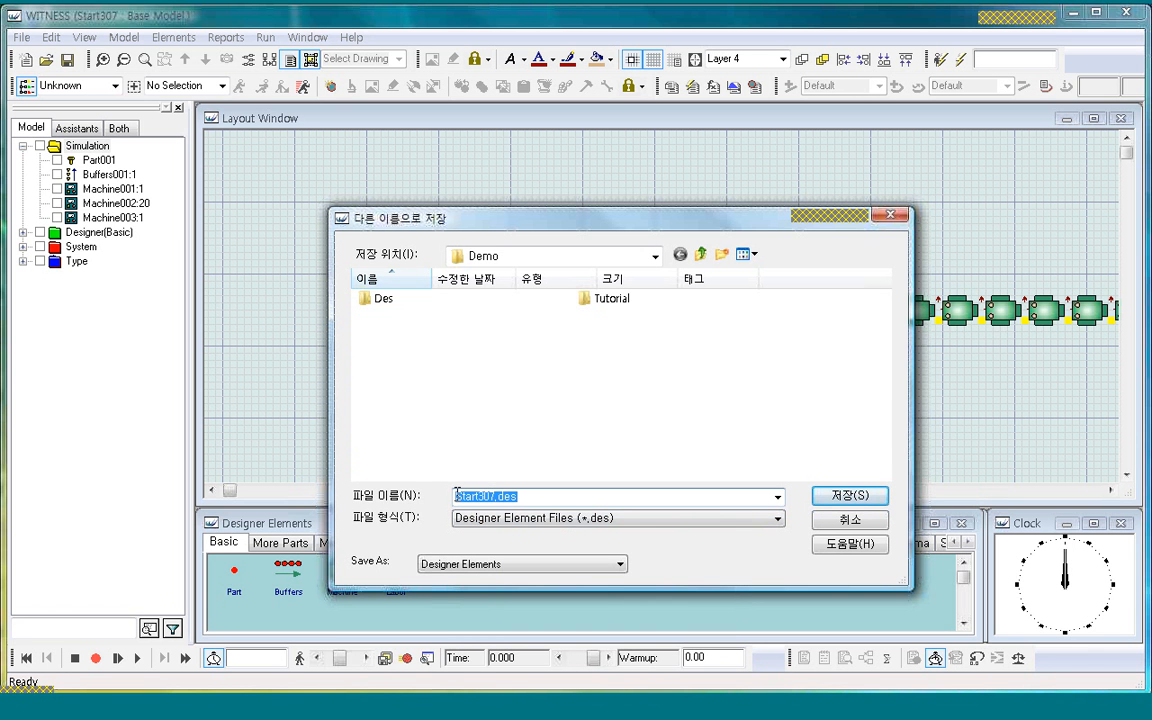
{"action": "left_click_drag", "start_coordinate": [456, 495], "coordinate": [495, 496]}
{"action": "type", "text": "test1"}
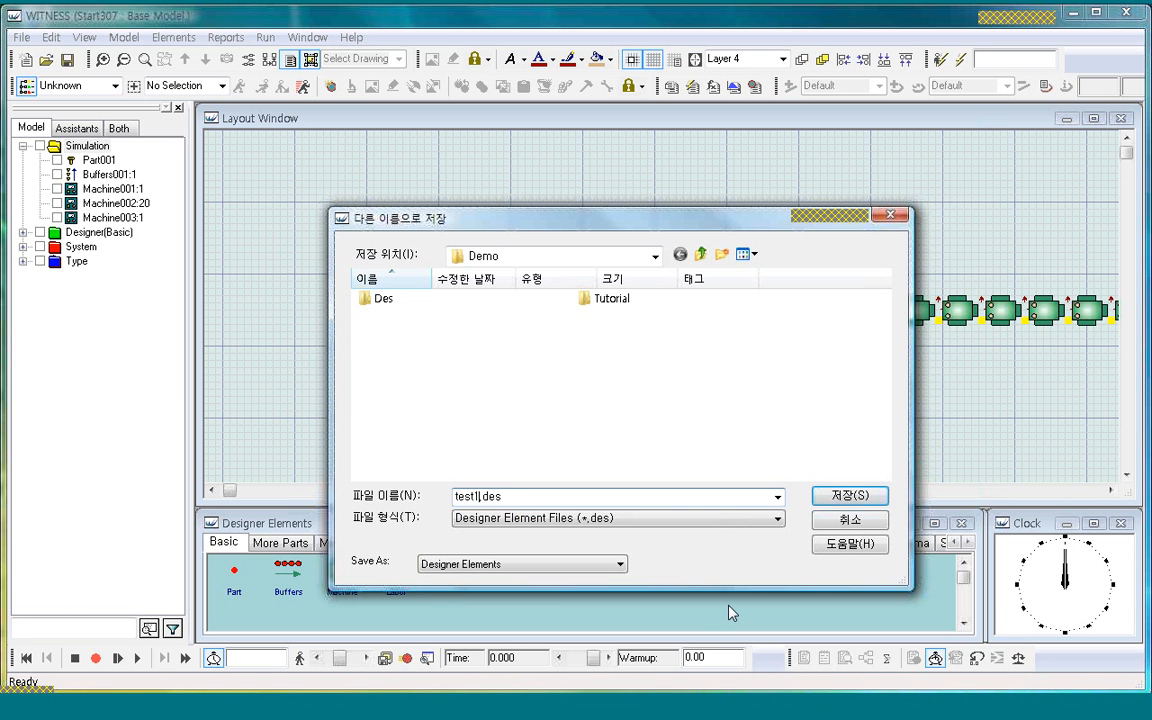
{"action": "left_click", "coordinate": [848, 497]}
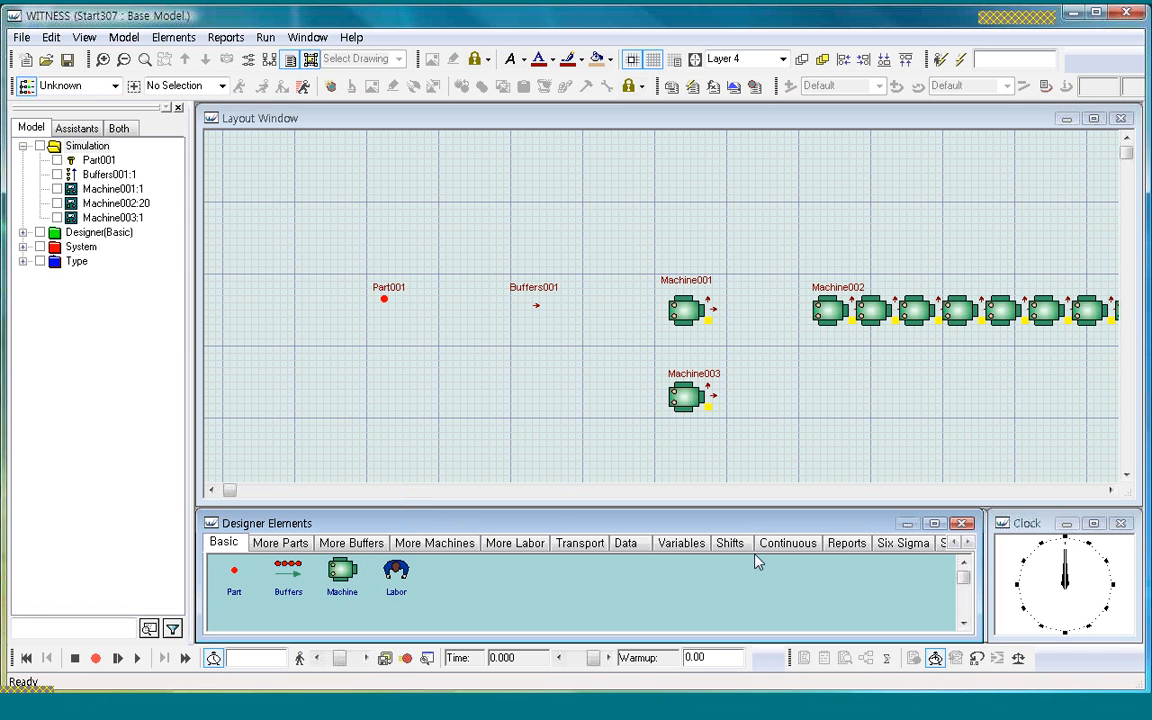
Display the Layout category of the designer elements.
{"action": "left_click", "coordinate": [968, 543]}
{"action": "left_click", "coordinate": [968, 543]}
{"action": "left_click", "coordinate": [968, 543]}
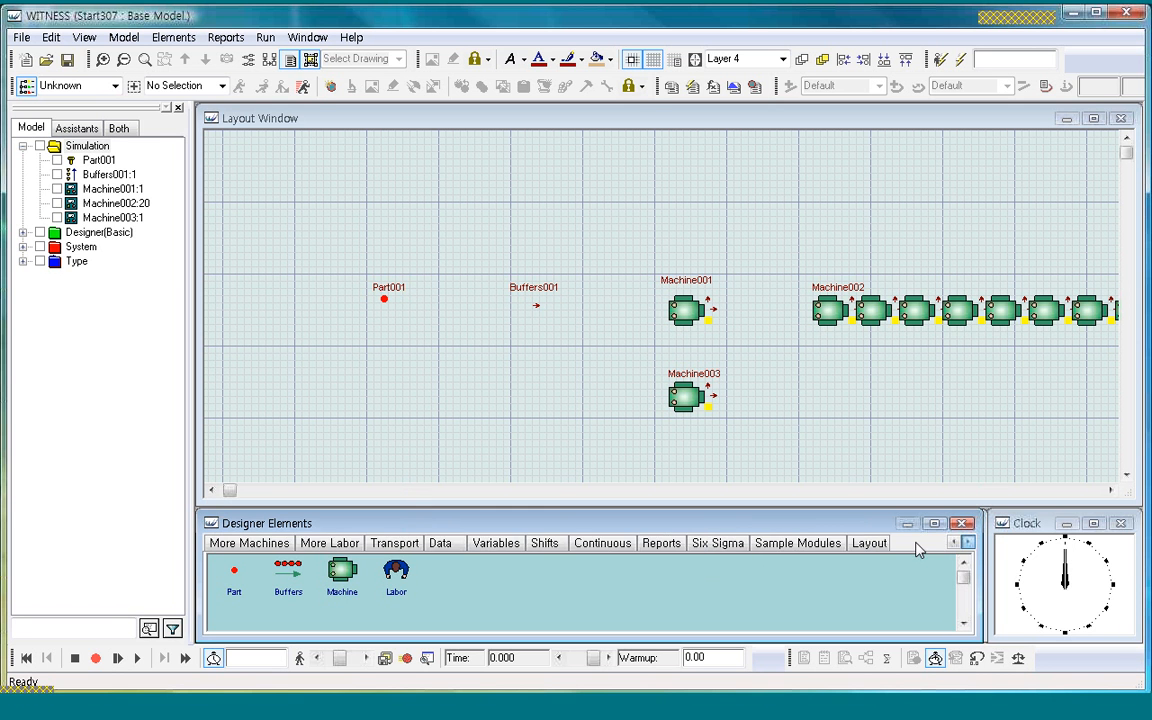
{"action": "left_click", "coordinate": [869, 542]}
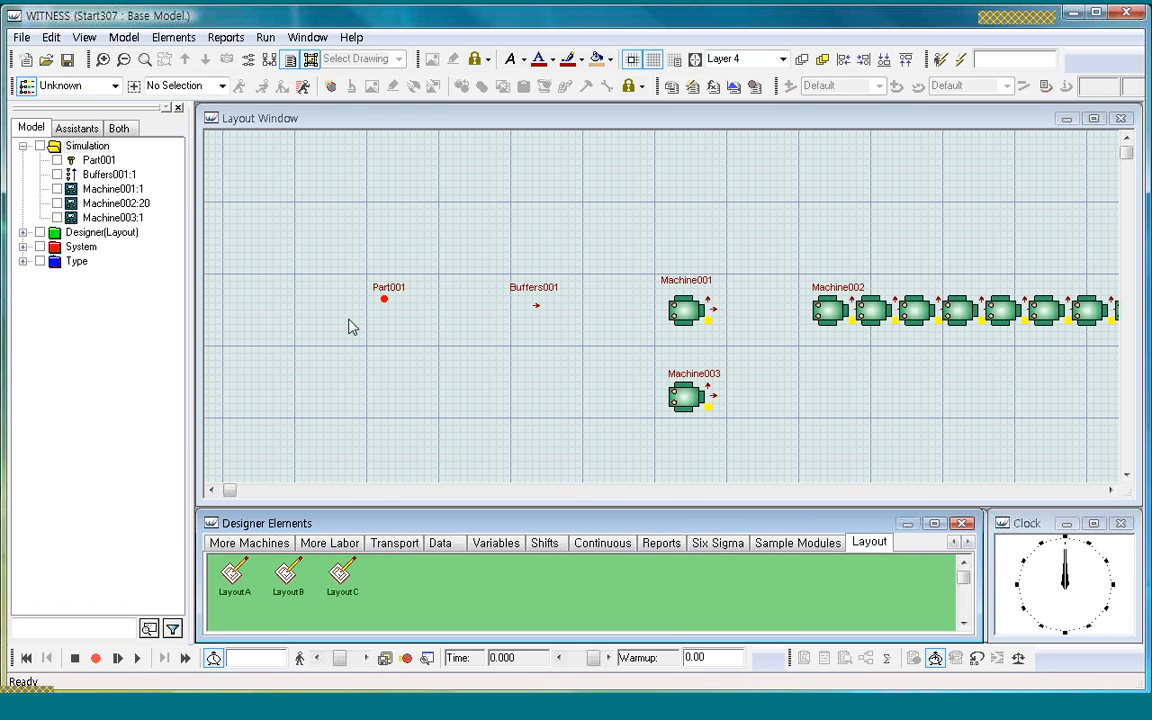
Open test1.des from the Demo folder as a Designer Element file and append its contents to the existing designer elements.
{"action": "left_click", "coordinate": [22, 38]}
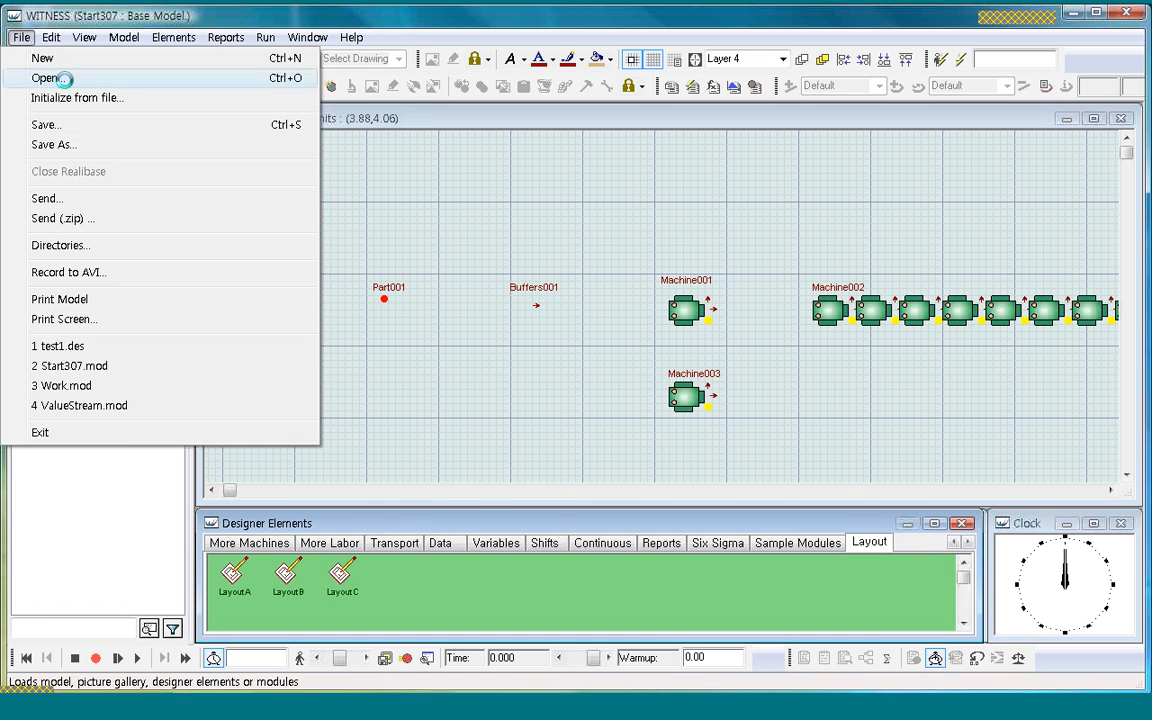
{"action": "left_click", "coordinate": [50, 78]}
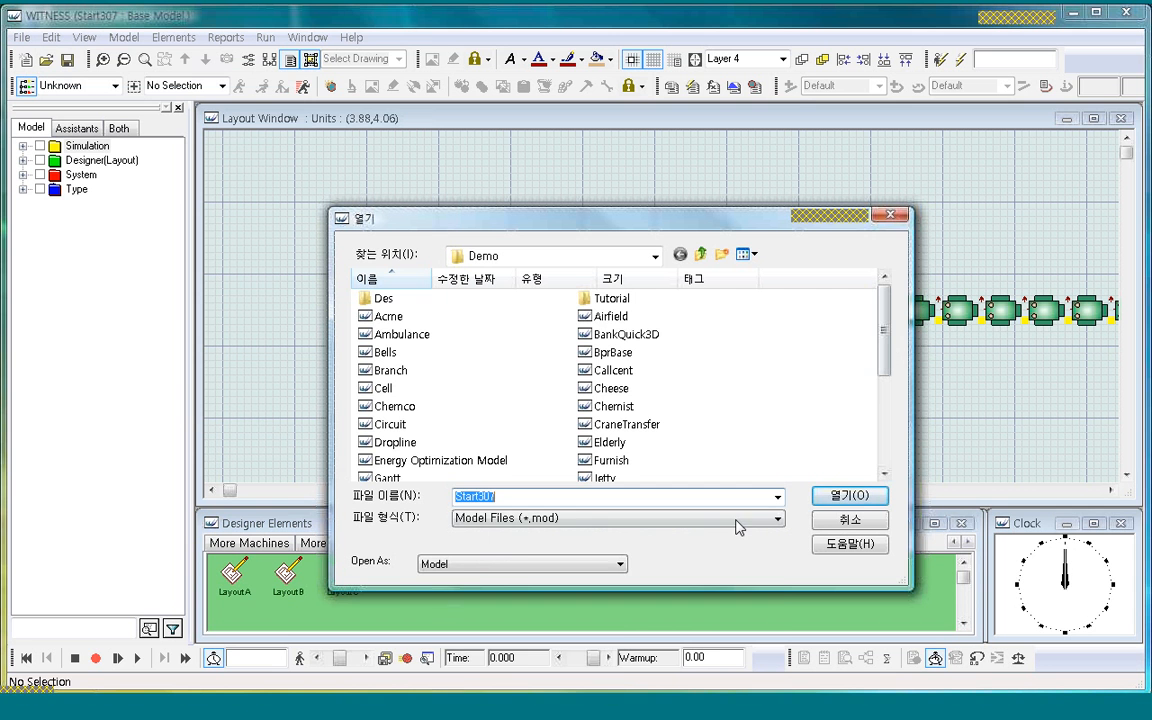
{"action": "left_click", "coordinate": [778, 518]}
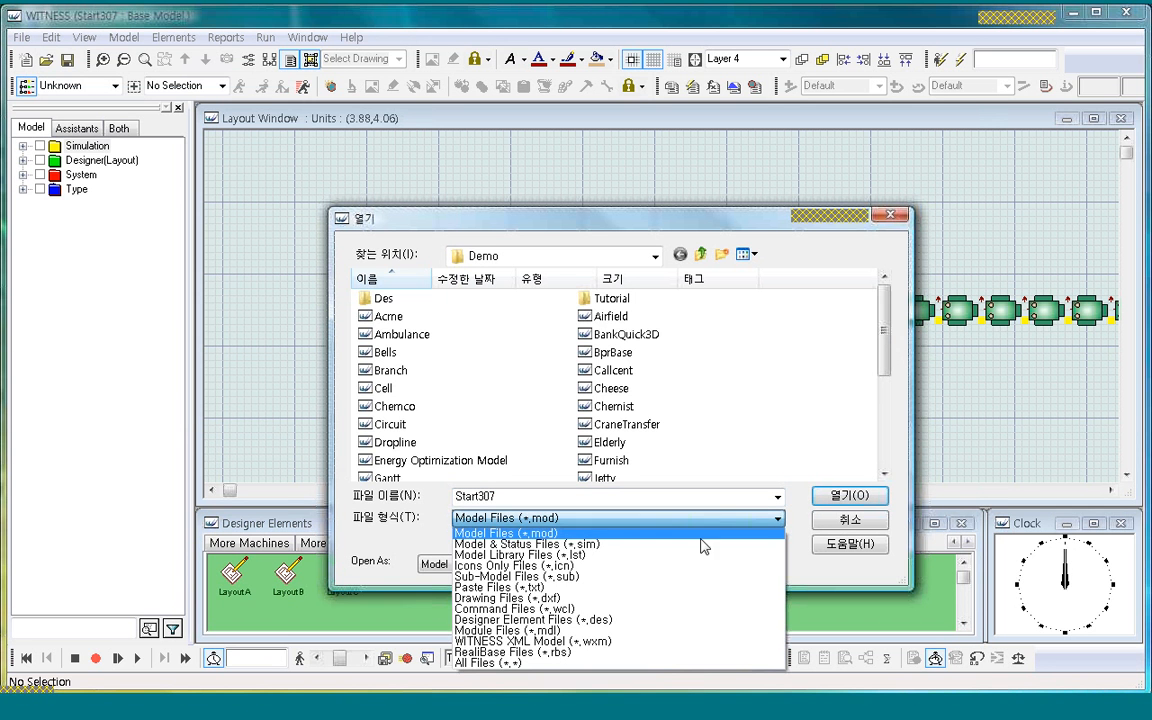
{"action": "left_click", "coordinate": [590, 619]}
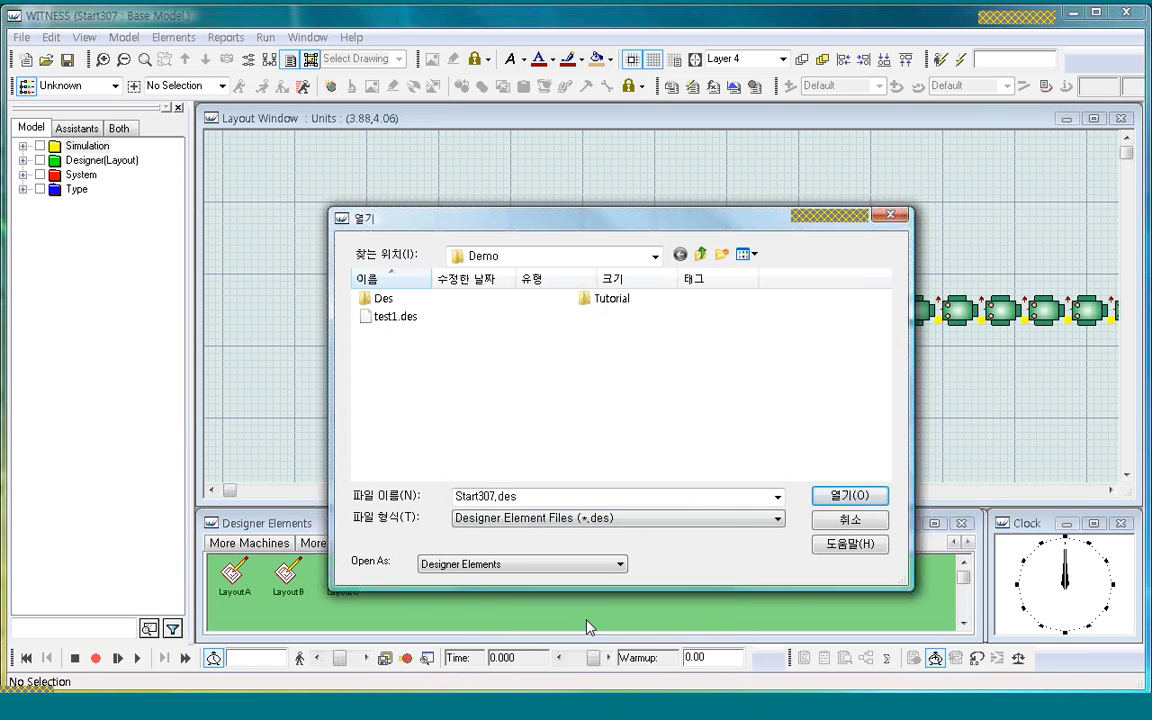
{"action": "left_click", "coordinate": [386, 318]}
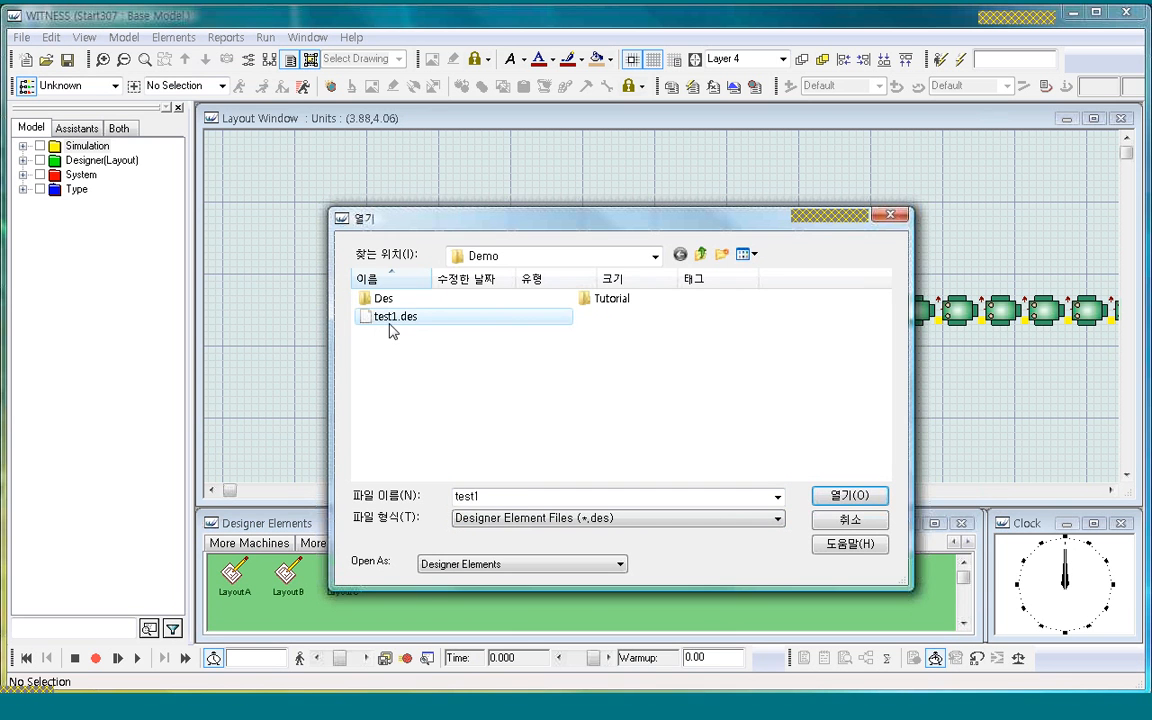
{"action": "left_click", "coordinate": [850, 496]}
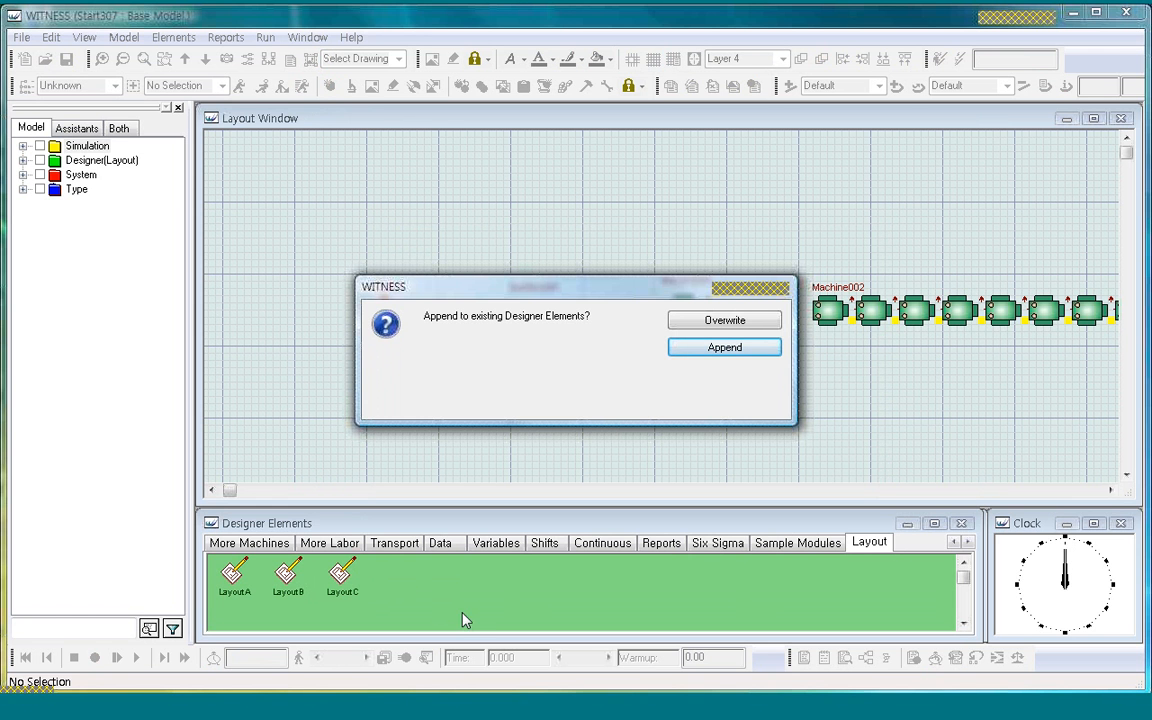
{"action": "left_click", "coordinate": [722, 350]}
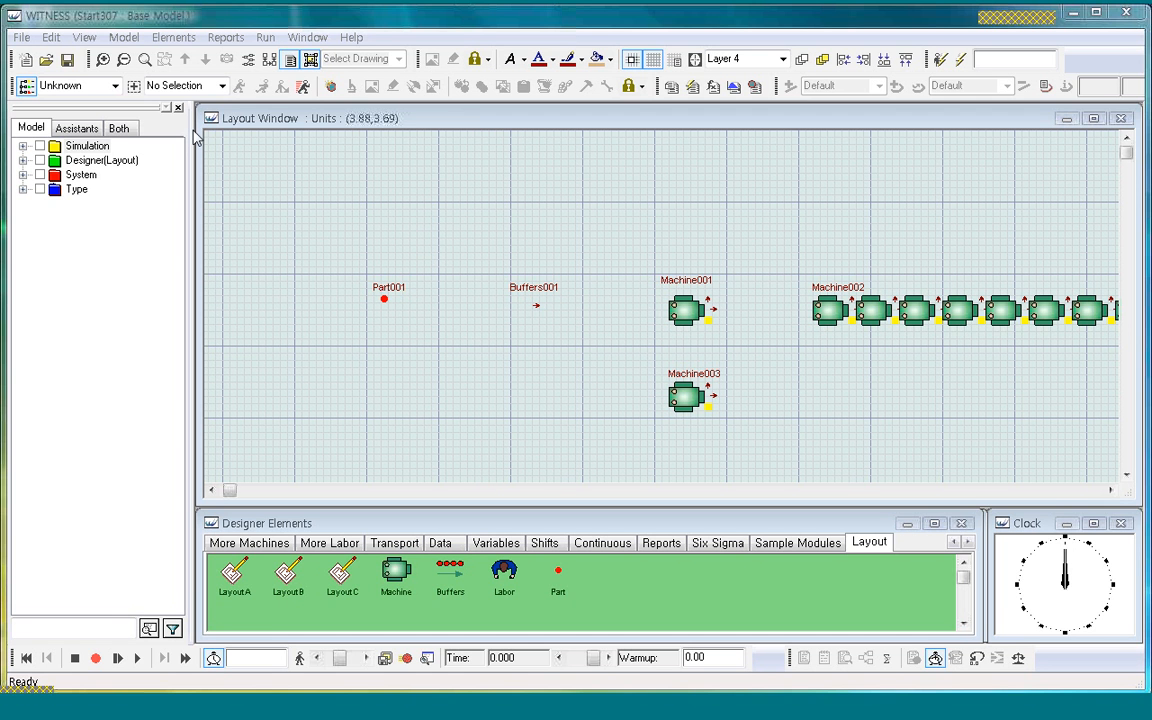
Open the Quick3D model from the Demo folder without saving the current model.
{"action": "left_click", "coordinate": [468, 119]}
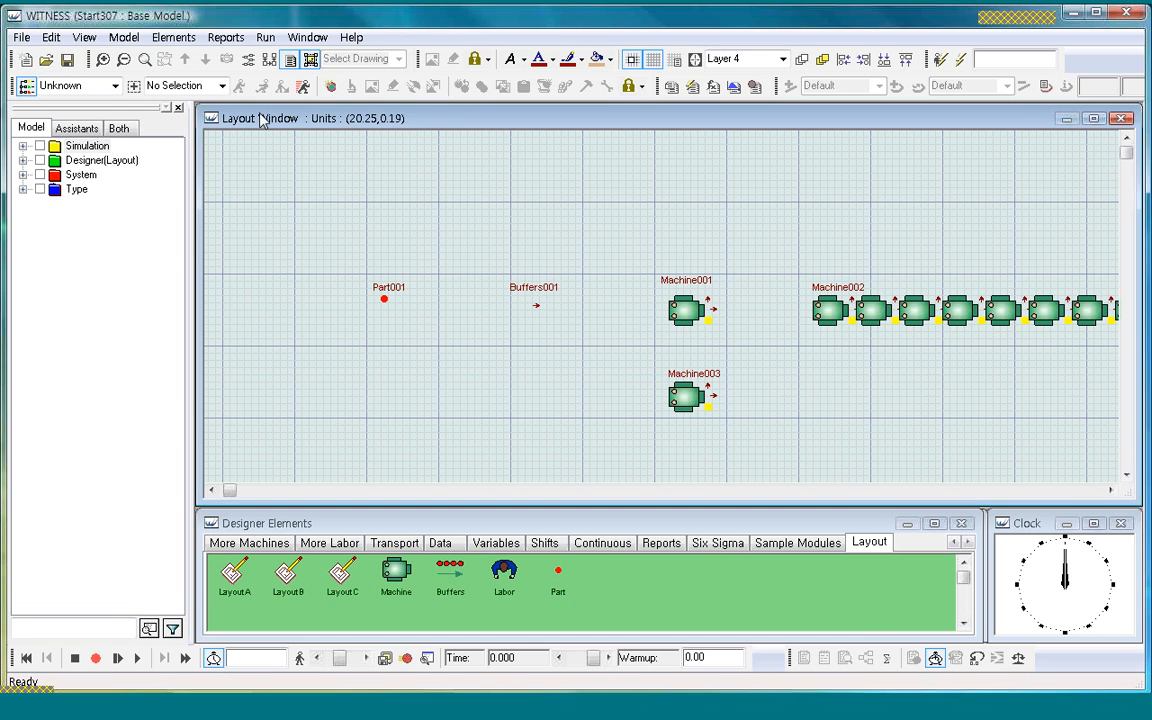
{"action": "left_click", "coordinate": [46, 60]}
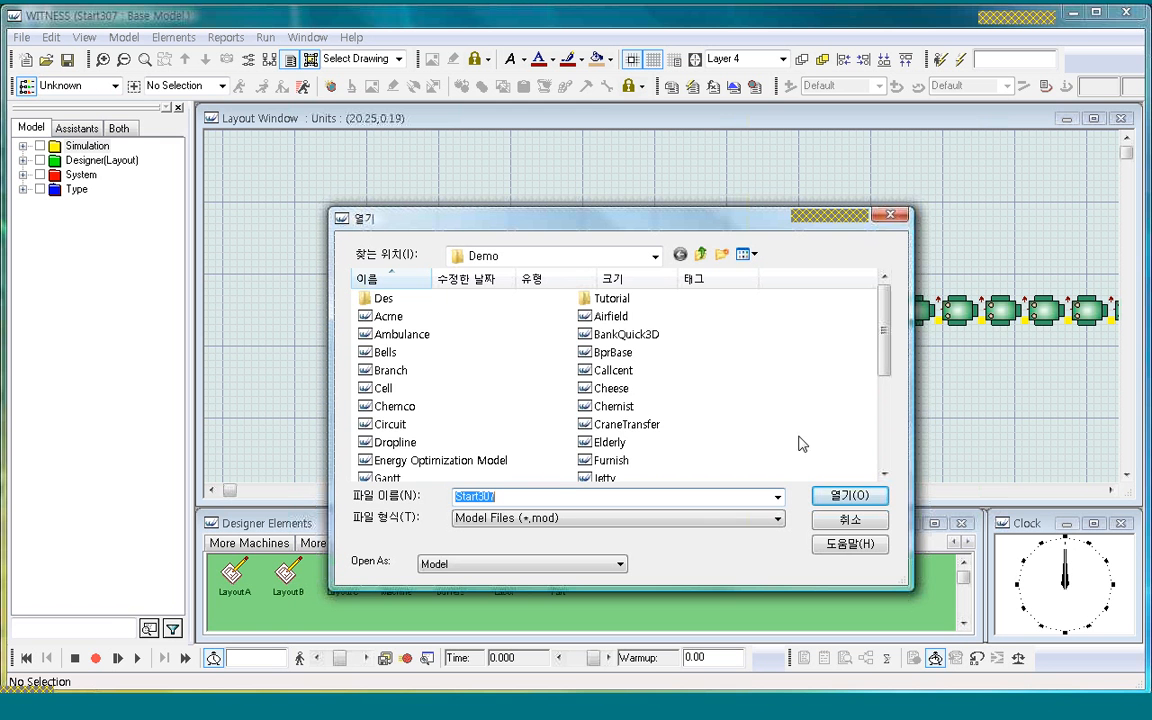
{"action": "left_click_drag", "start_coordinate": [885, 333], "coordinate": [887, 368]}
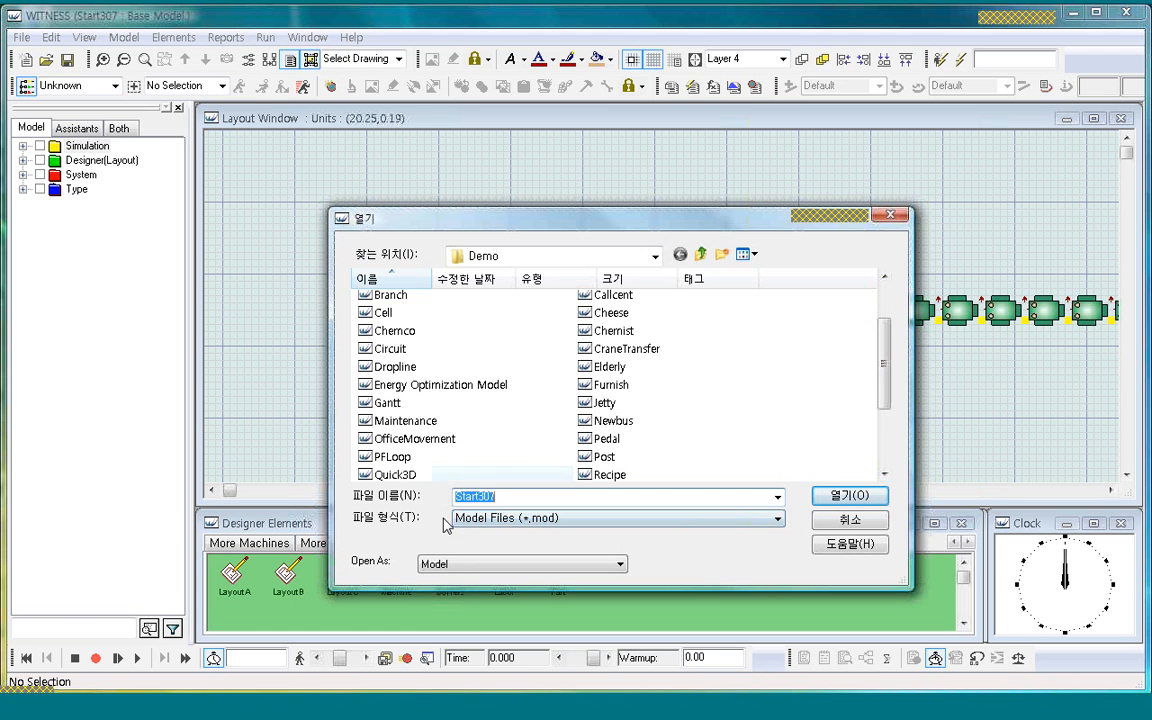
{"action": "left_click", "coordinate": [402, 475]}
{"action": "left_click", "coordinate": [849, 495]}
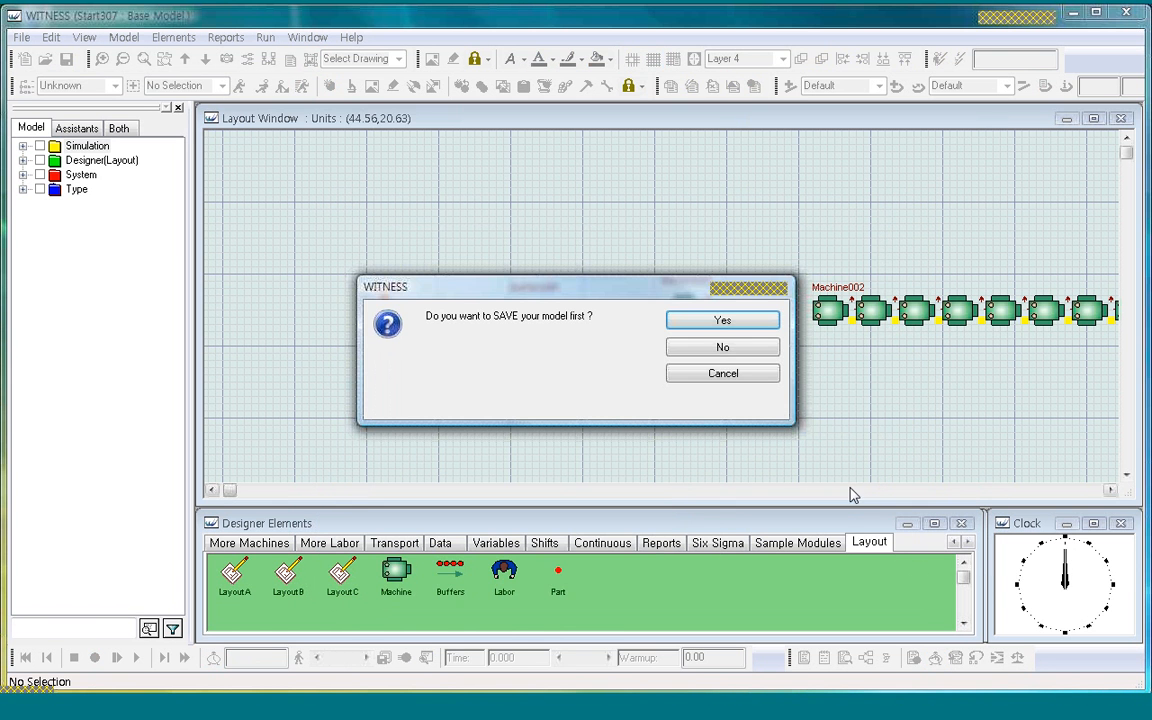
{"action": "left_click", "coordinate": [722, 350]}
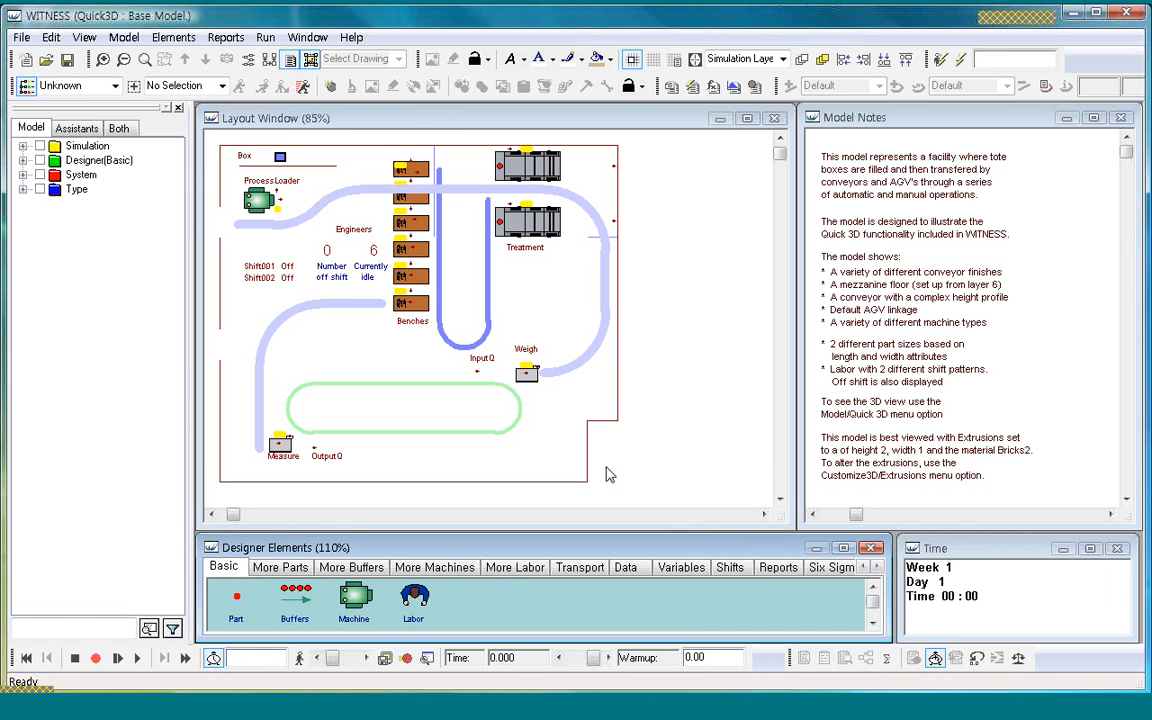
Run the Quick3D model in walk mode and enlarge the Layout Window's view to 110%.
{"action": "left_click", "coordinate": [138, 658]}
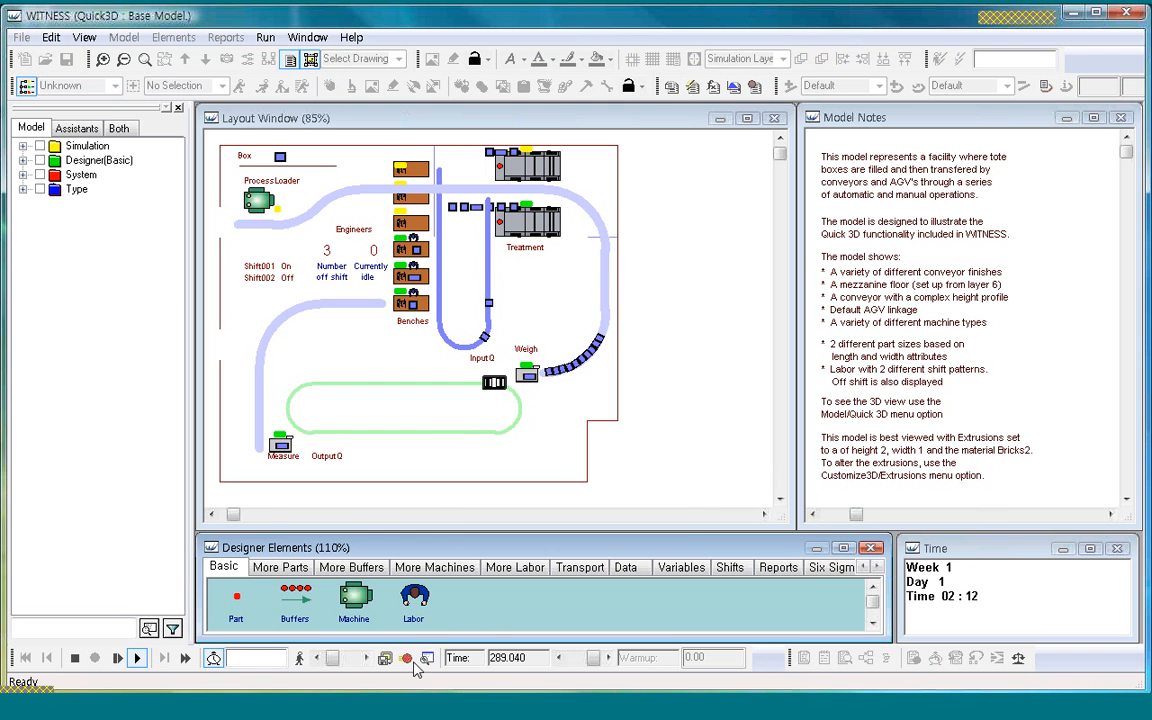
{"action": "left_click", "coordinate": [299, 658]}
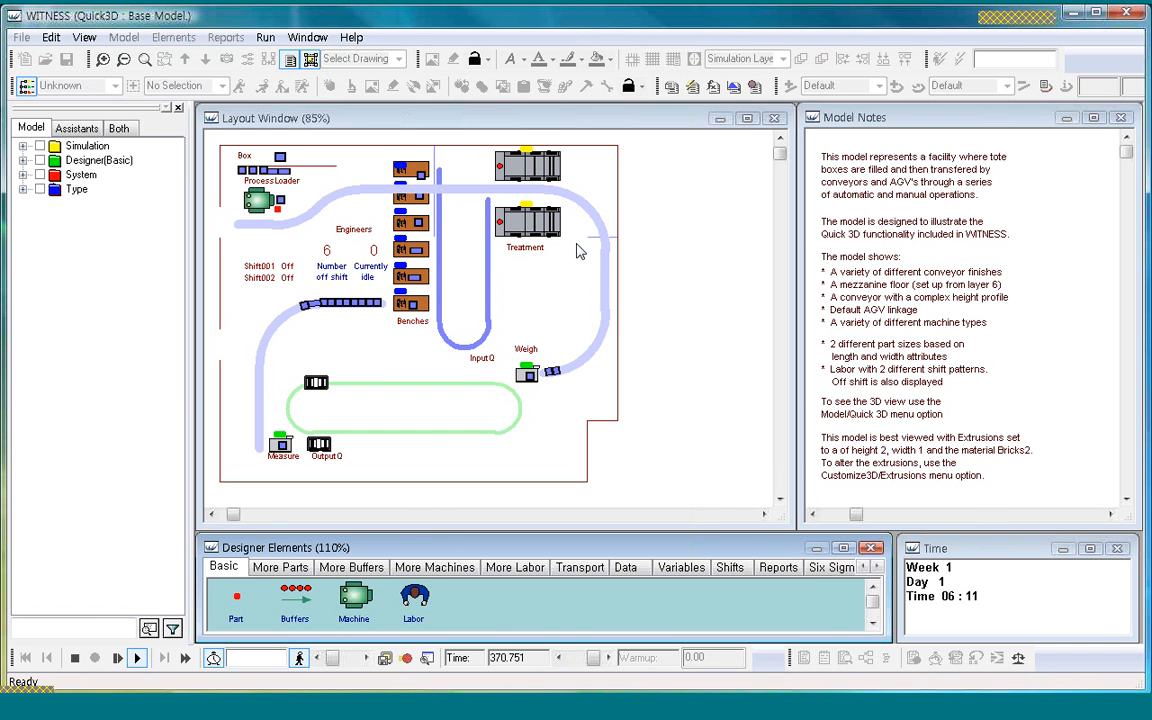
{"action": "left_click", "coordinate": [101, 59]}
{"action": "left_click", "coordinate": [101, 59]}
{"action": "left_click", "coordinate": [101, 59]}
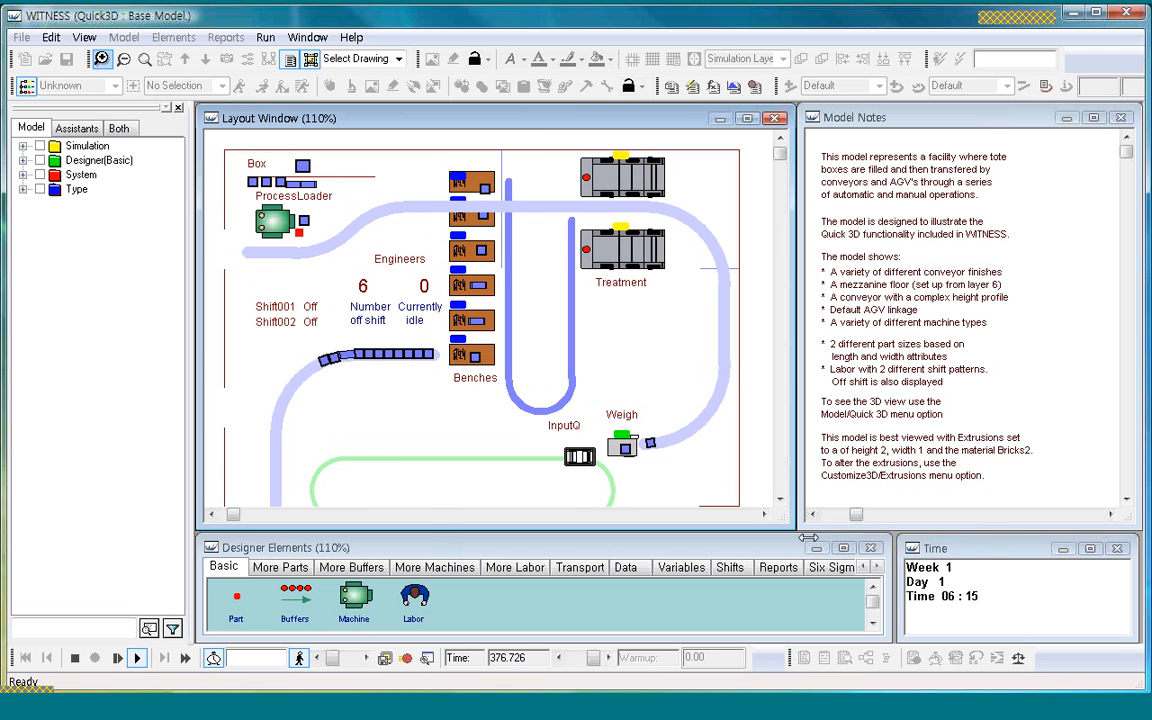
Maximize the Layout Window and increase the walk speed before stopping the run.
{"action": "left_click", "coordinate": [746, 118]}
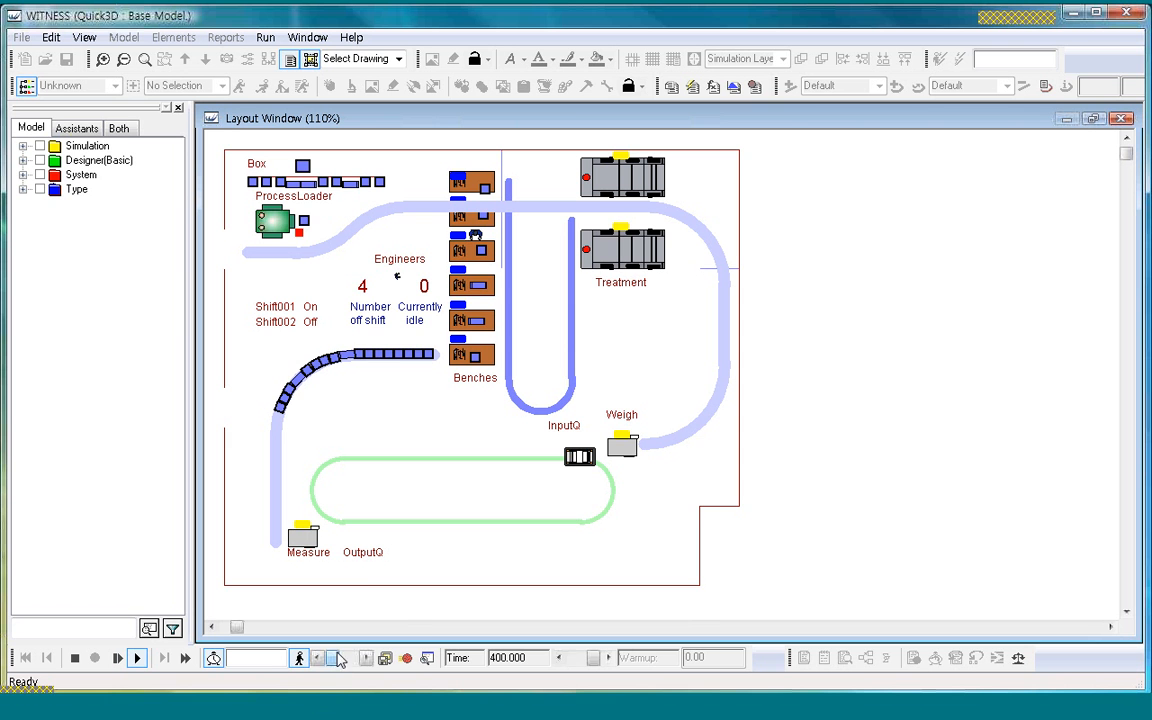
{"action": "left_click_drag", "start_coordinate": [336, 659], "coordinate": [352, 659]}
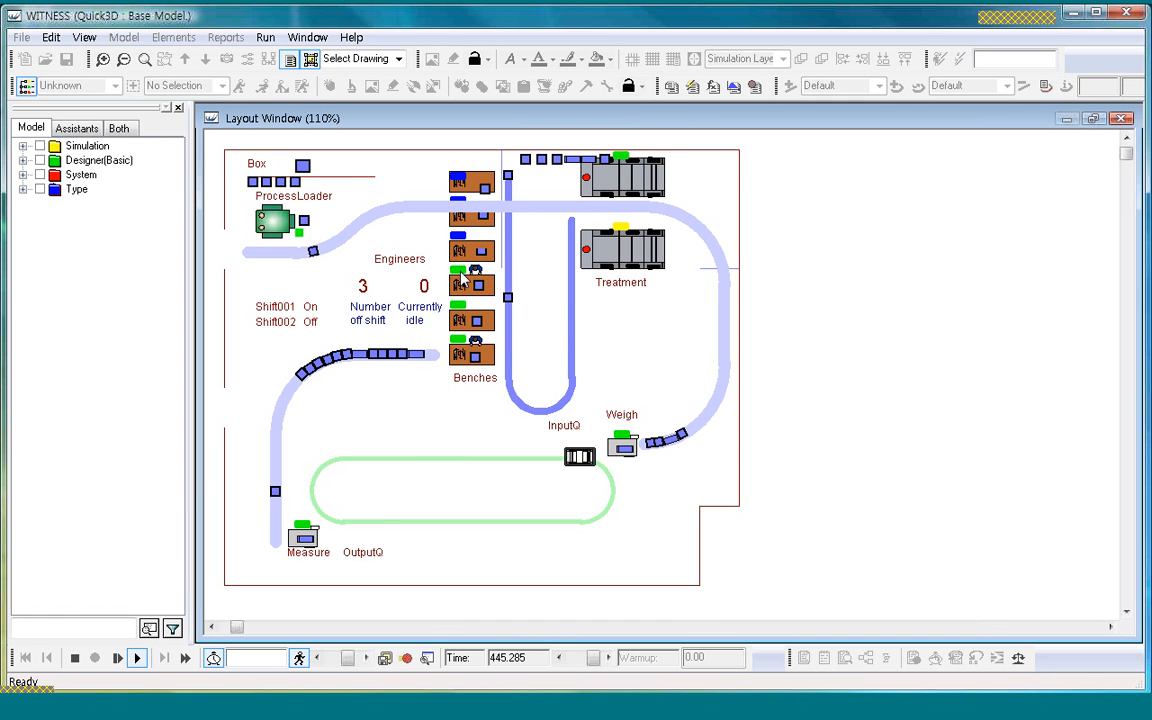
{"action": "left_click", "coordinate": [73, 657]}
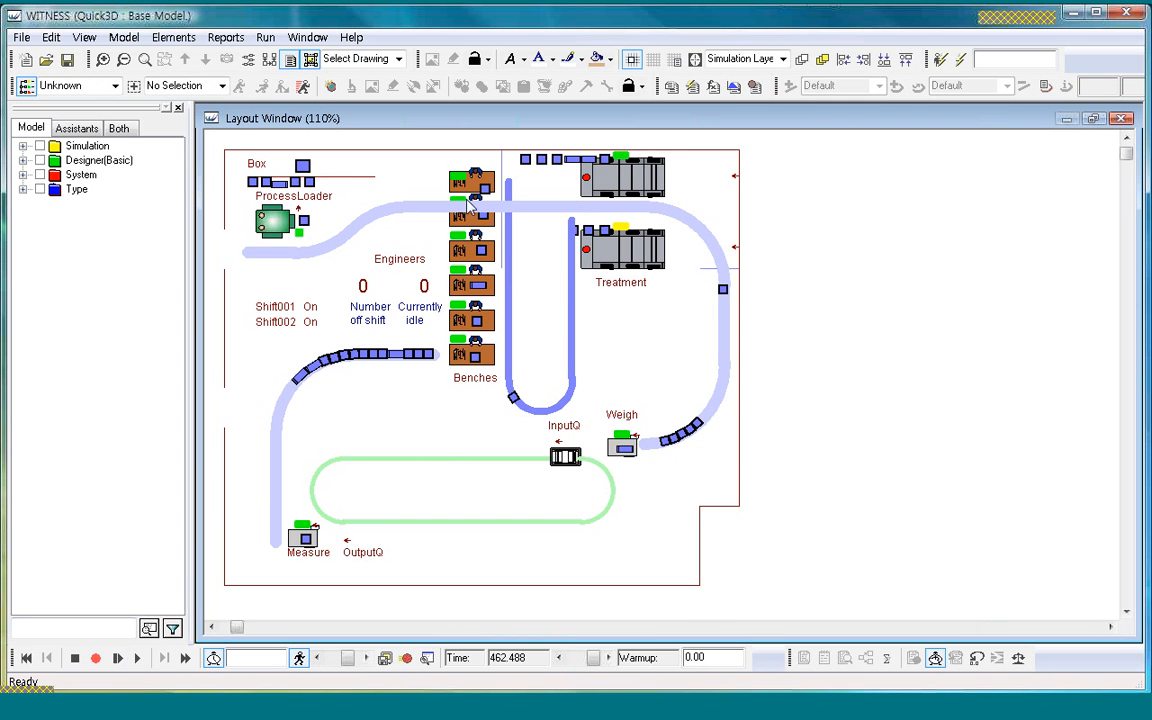
Draw a Machine display key on the Simulation Layer in the empty area beside the Treatment machines.
{"action": "left_click", "coordinate": [85, 40]}
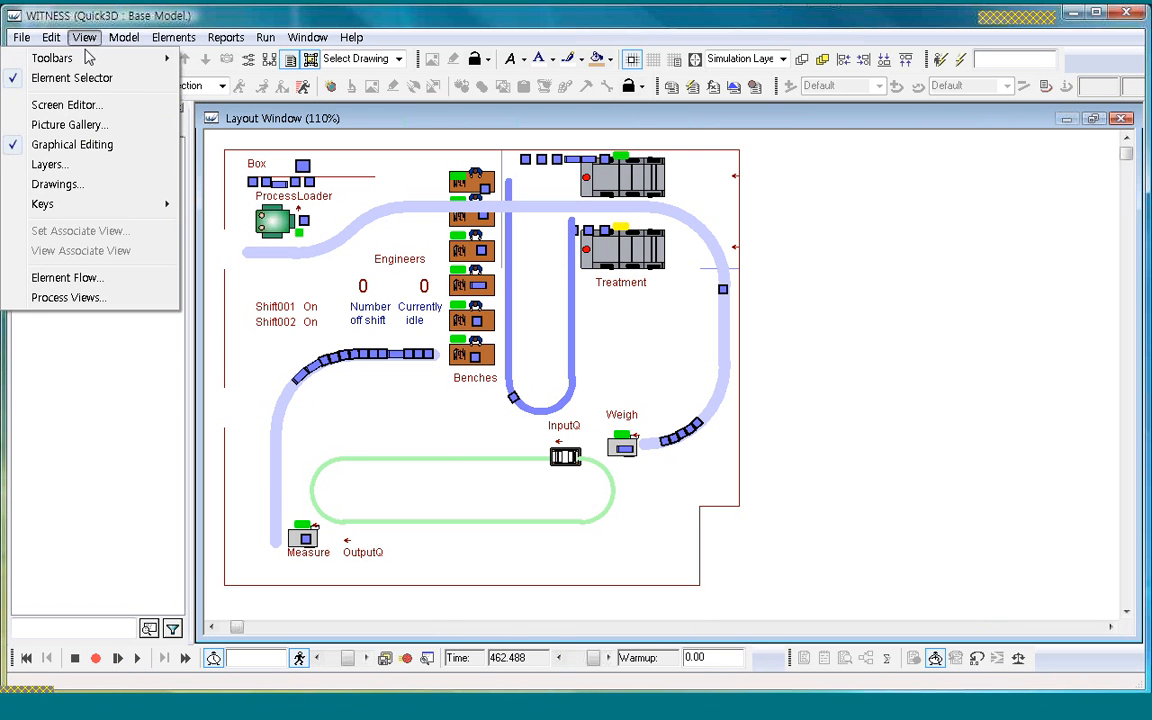
{"action": "mouse_move", "coordinate": [85, 205]}
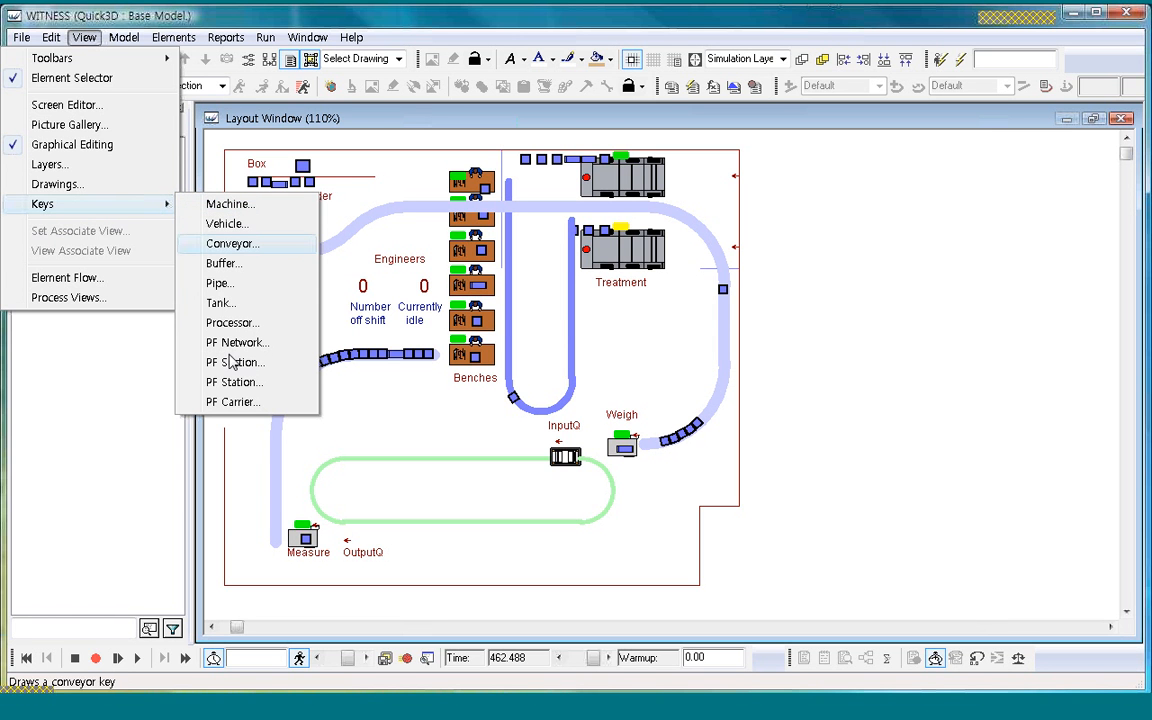
{"action": "left_click", "coordinate": [230, 204]}
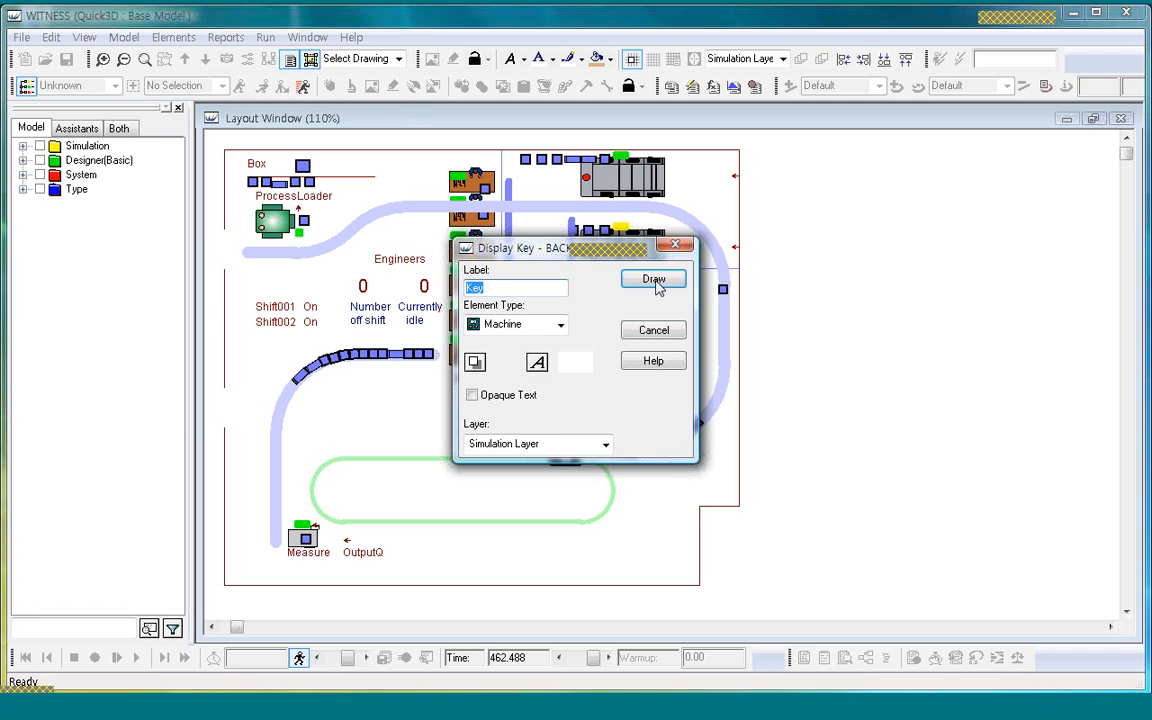
{"action": "left_click", "coordinate": [660, 276]}
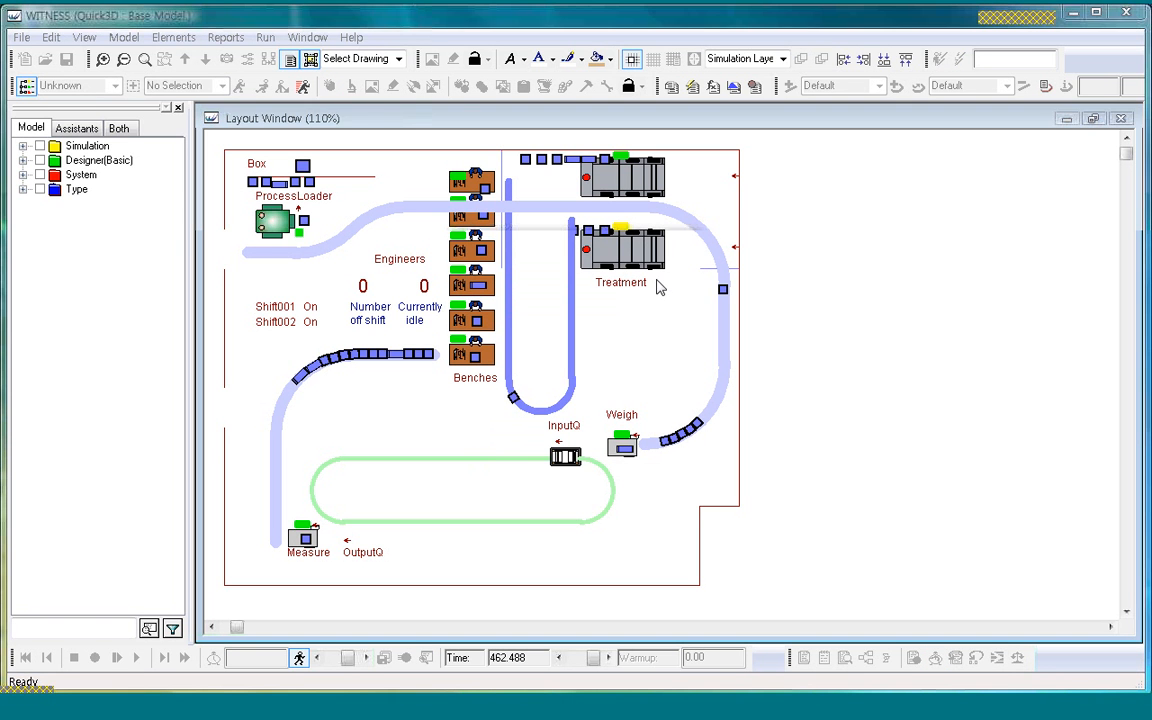
{"action": "left_click", "coordinate": [776, 160]}
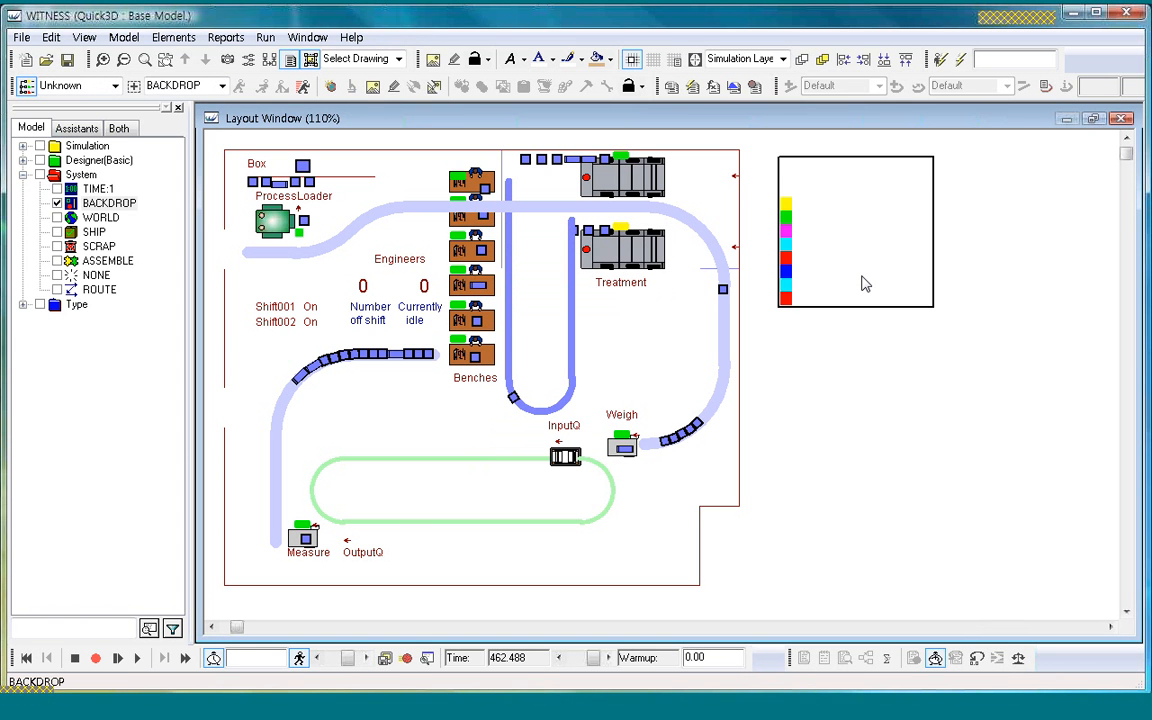
Set the Layout Window's background color to light cyan and clear the selection of the key.
{"action": "left_click", "coordinate": [307, 37]}
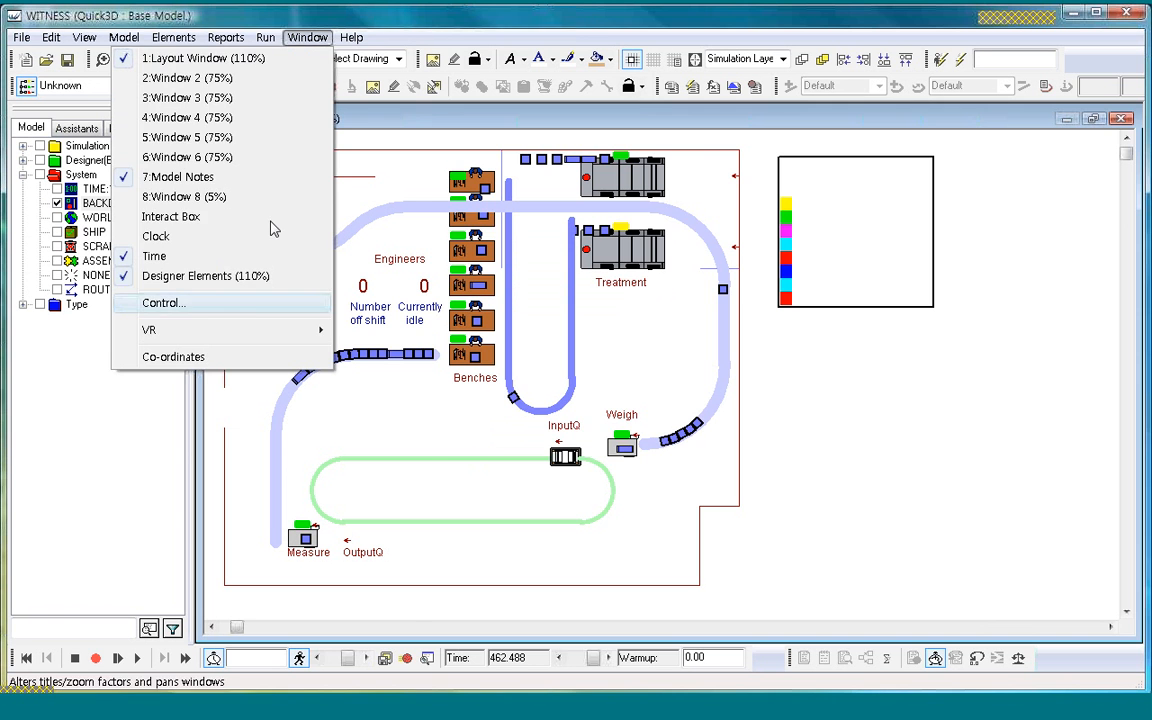
{"action": "left_click", "coordinate": [158, 302]}
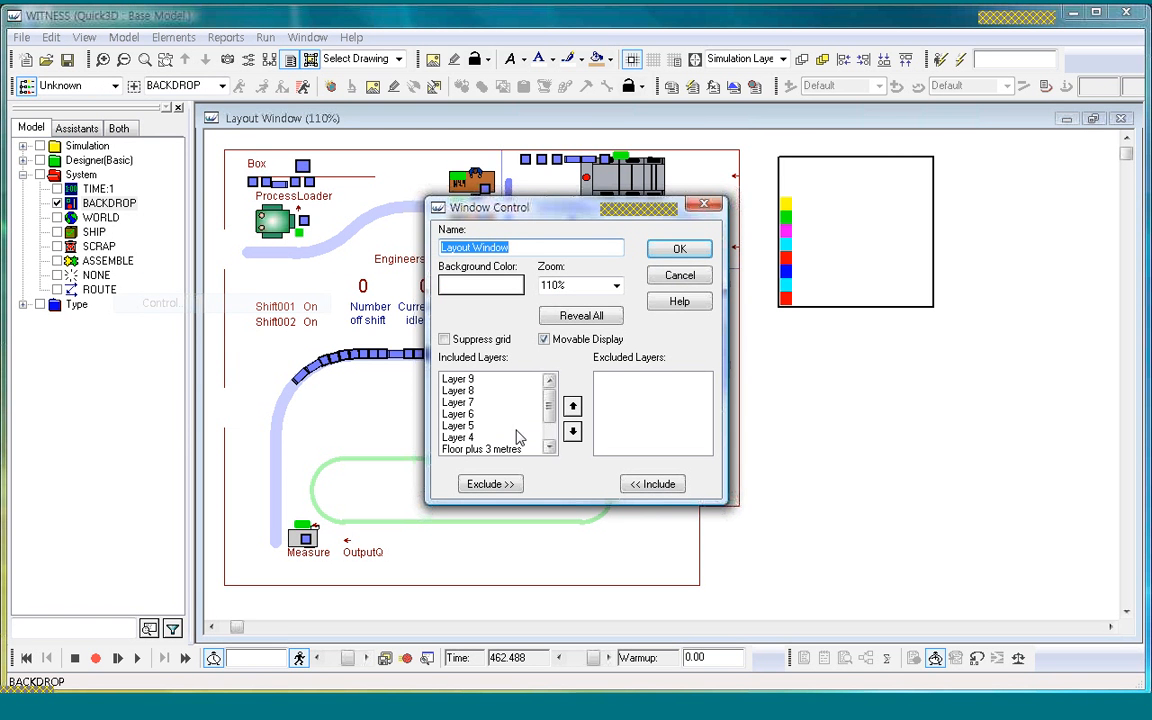
{"action": "left_click", "coordinate": [452, 288]}
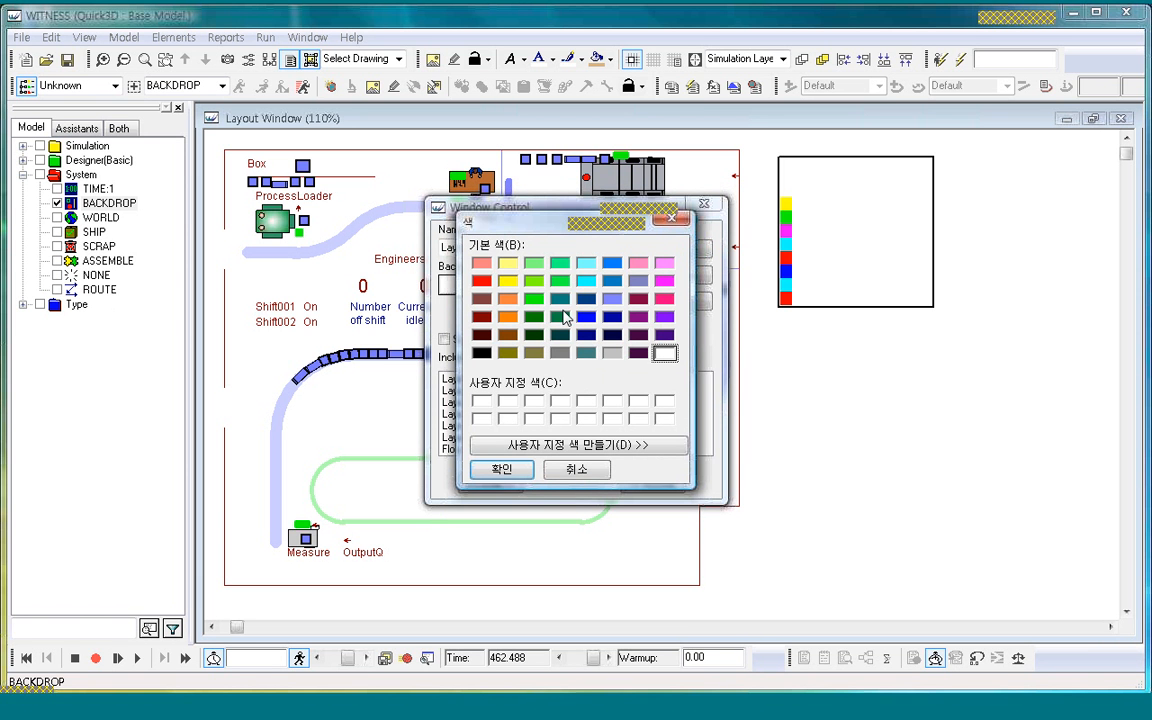
{"action": "left_click", "coordinate": [585, 264]}
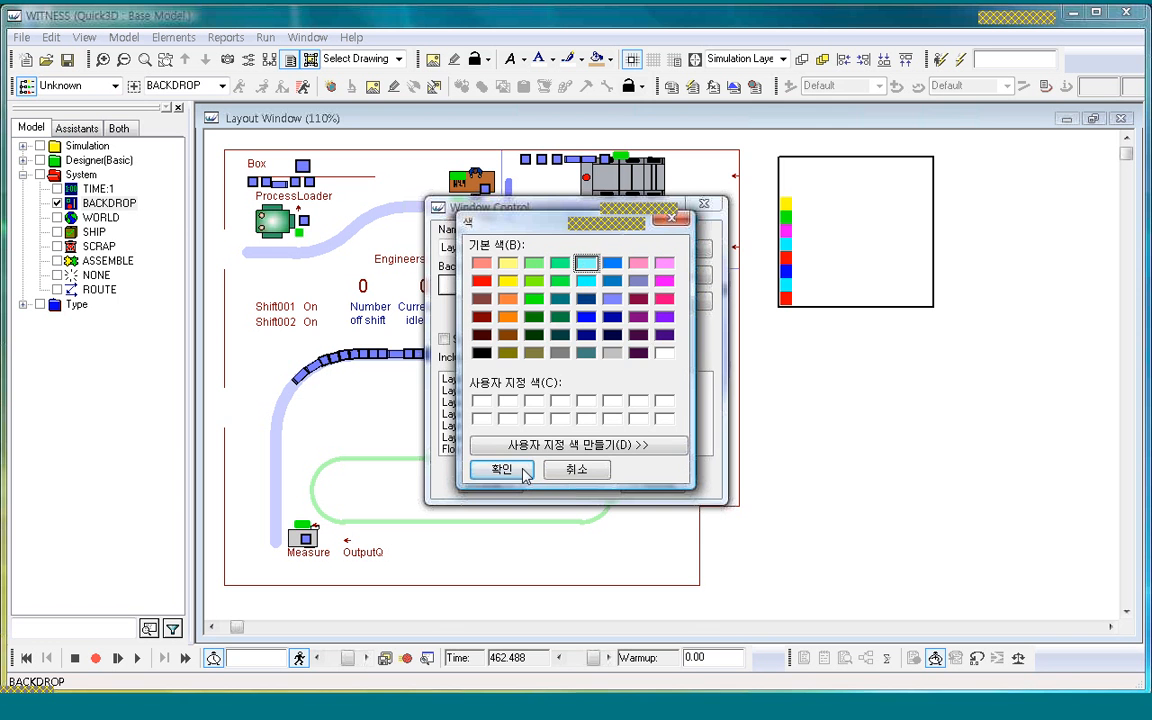
{"action": "left_click", "coordinate": [501, 469]}
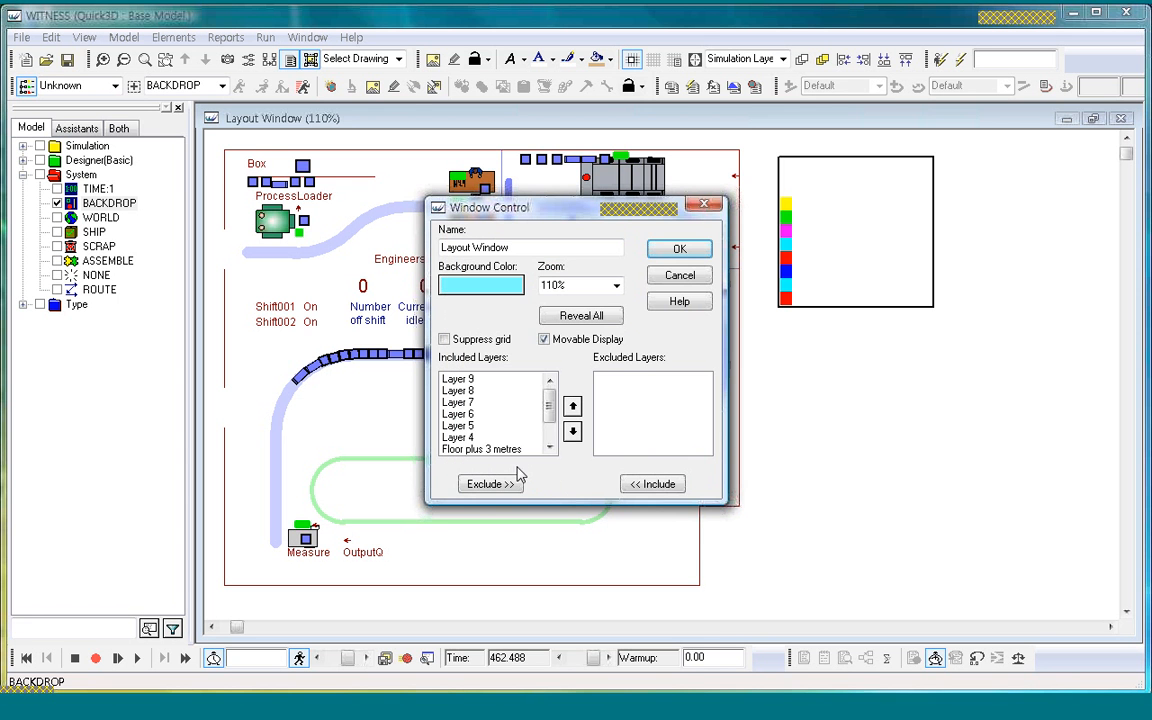
{"action": "left_click", "coordinate": [690, 251]}
{"action": "left_click", "coordinate": [873, 354]}
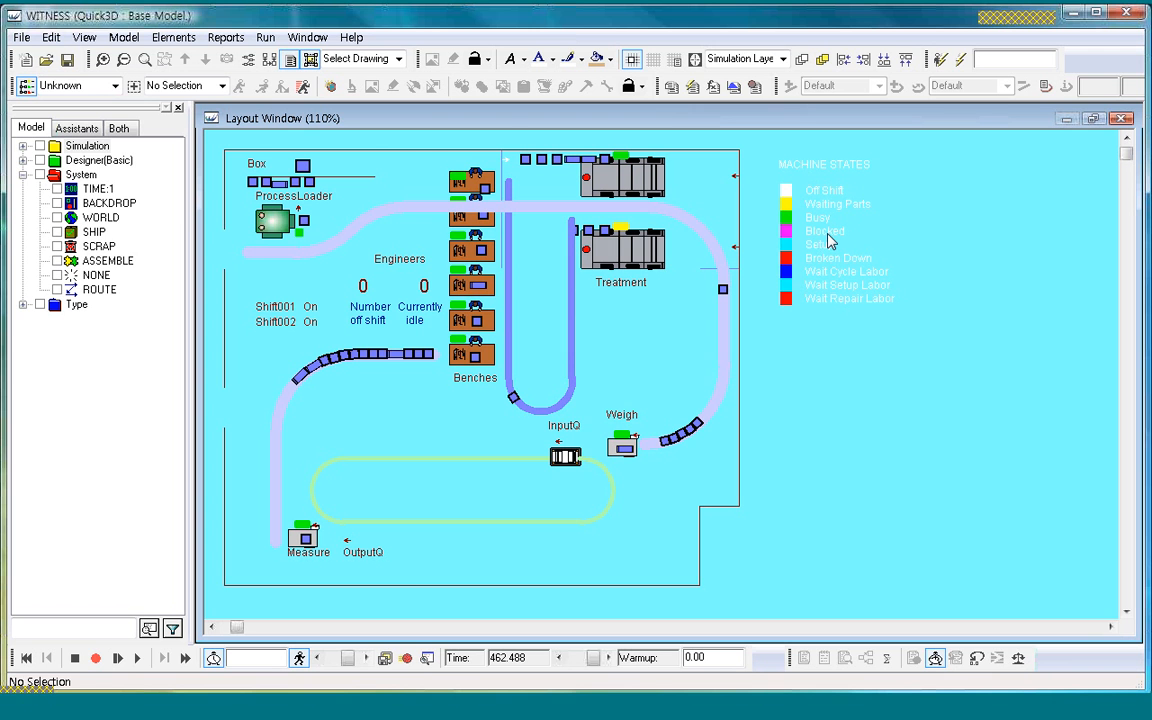
Run the model until about time 600, stop it and open its Quick 3D view.
{"action": "left_click", "coordinate": [139, 657]}
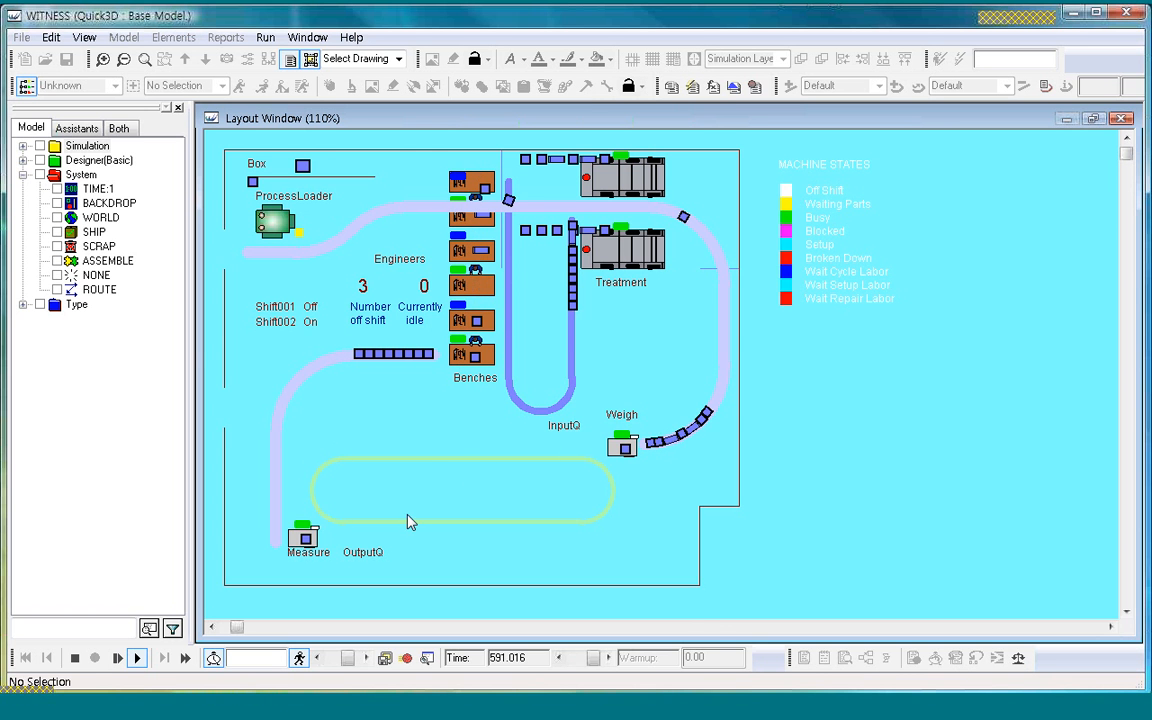
{"action": "left_click", "coordinate": [74, 659]}
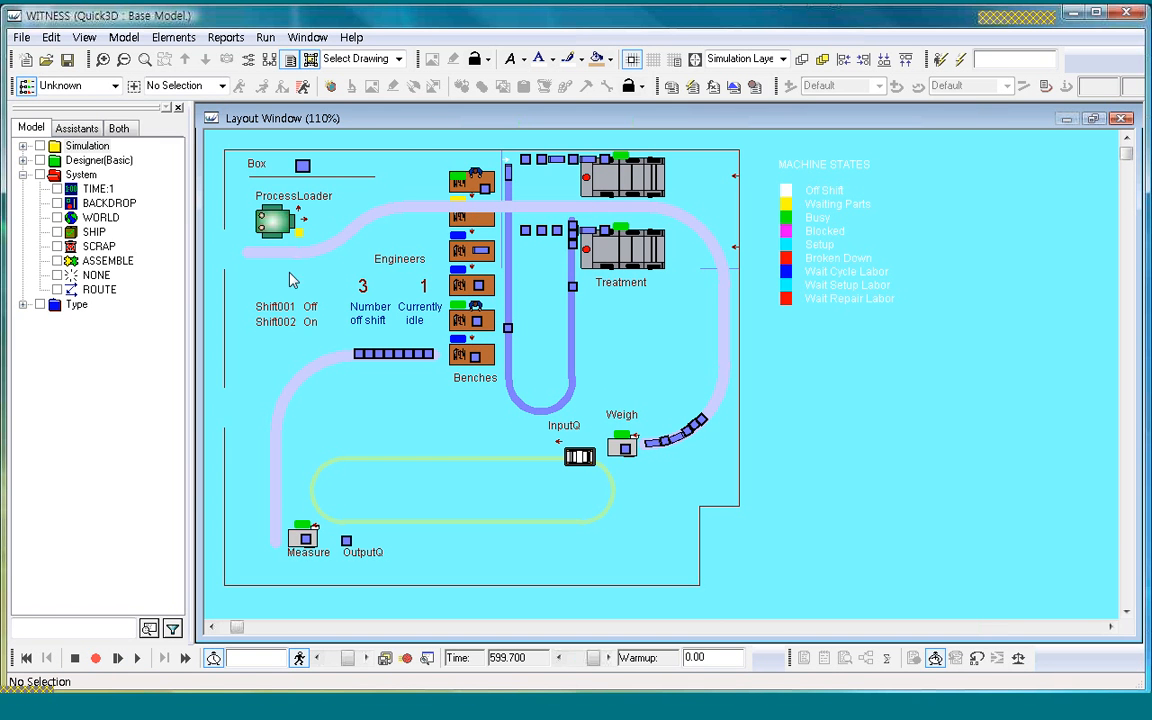
{"action": "left_click", "coordinate": [124, 38]}
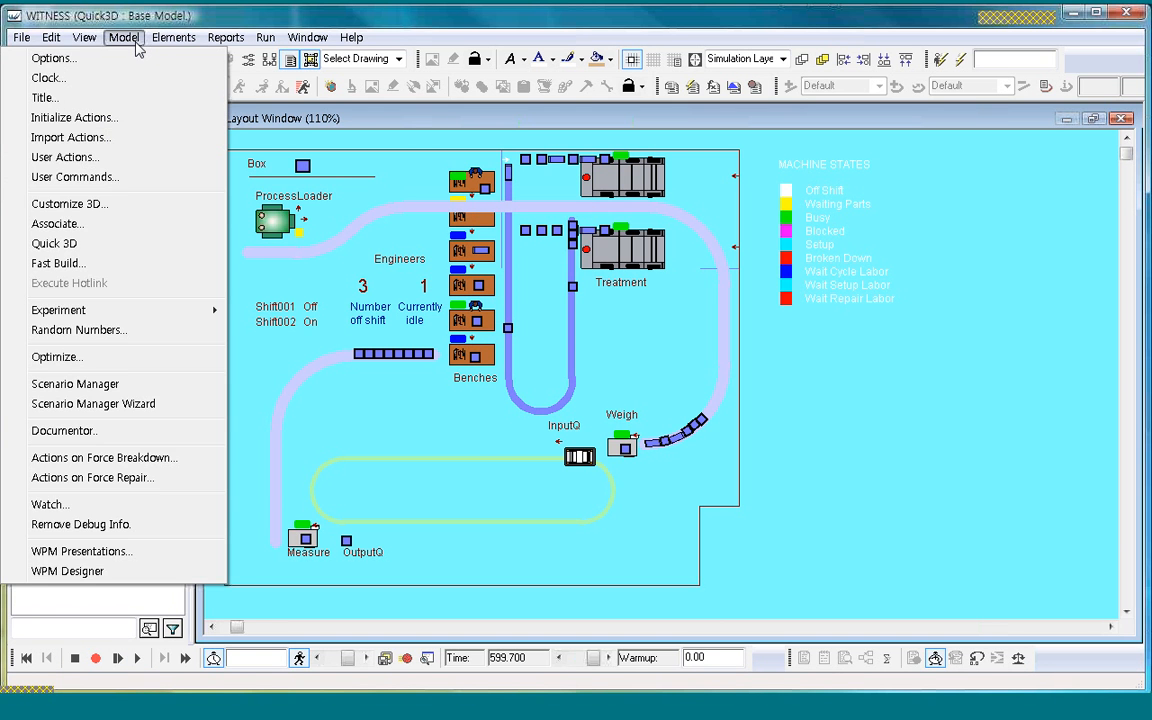
{"action": "left_click", "coordinate": [136, 243]}
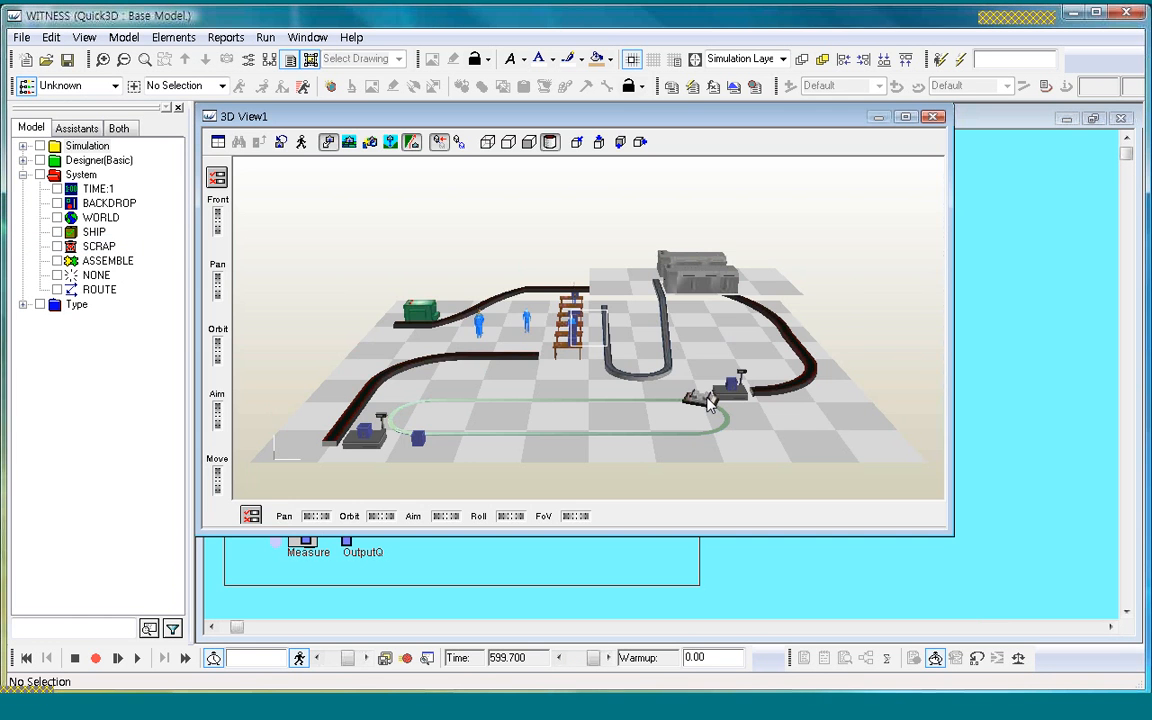
Run the model while repositioning the 3D view window over the Layout Window to compare both animations.
{"action": "left_click_drag", "start_coordinate": [607, 116], "coordinate": [807, 190]}
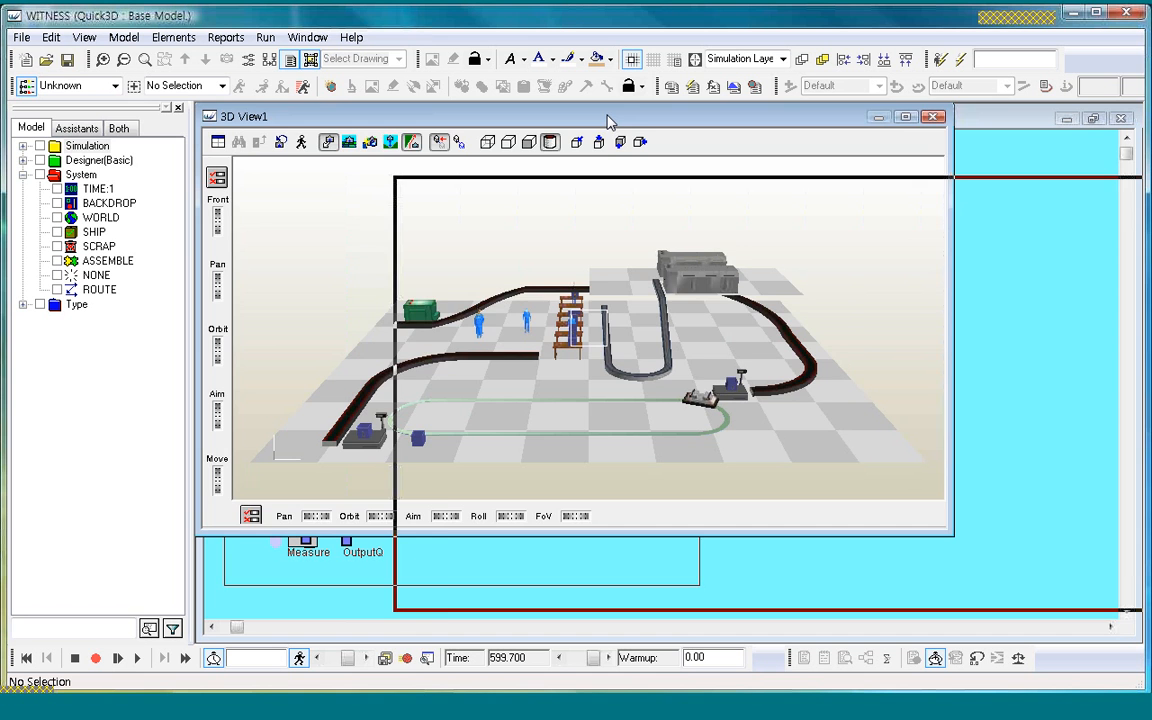
{"action": "left_click_drag", "start_coordinate": [607, 120], "coordinate": [855, 191]}
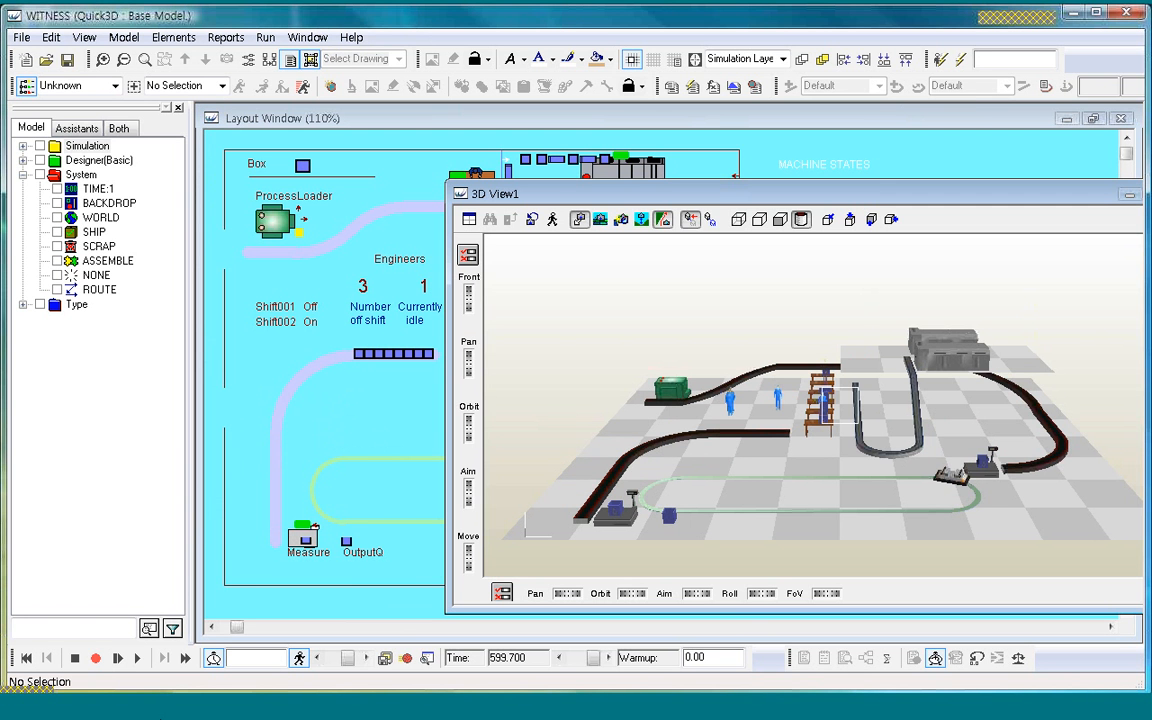
{"action": "left_click", "coordinate": [138, 658]}
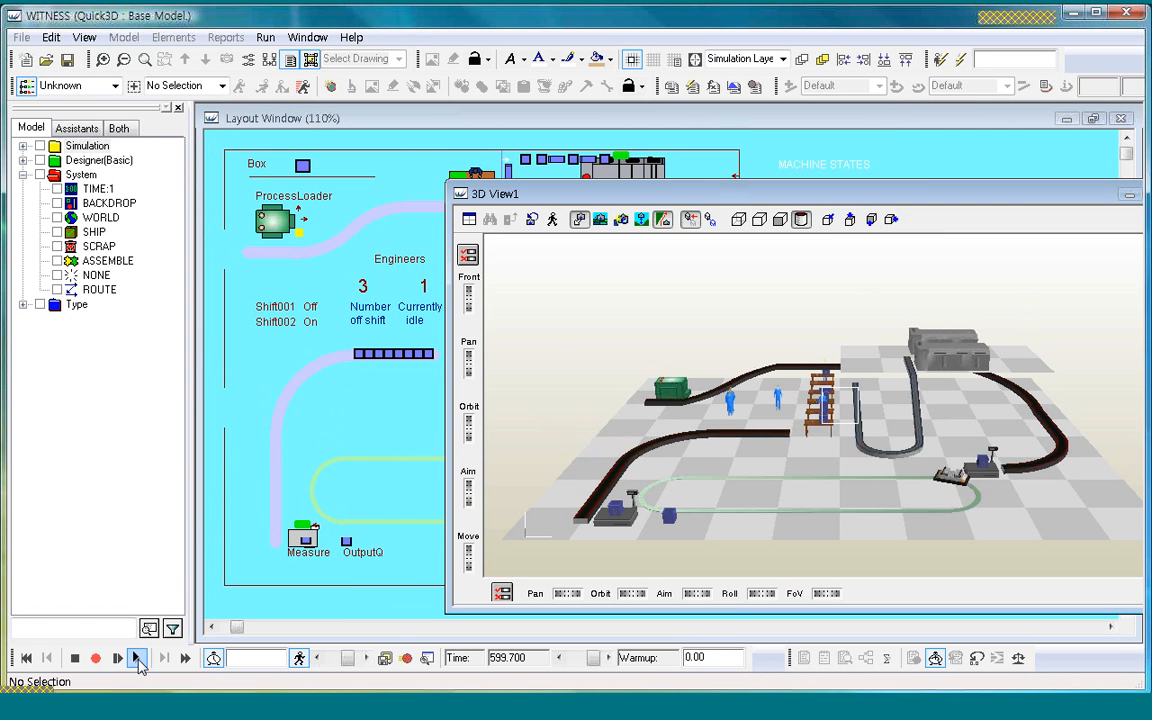
{"action": "left_click_drag", "start_coordinate": [710, 195], "coordinate": [729, 370]}
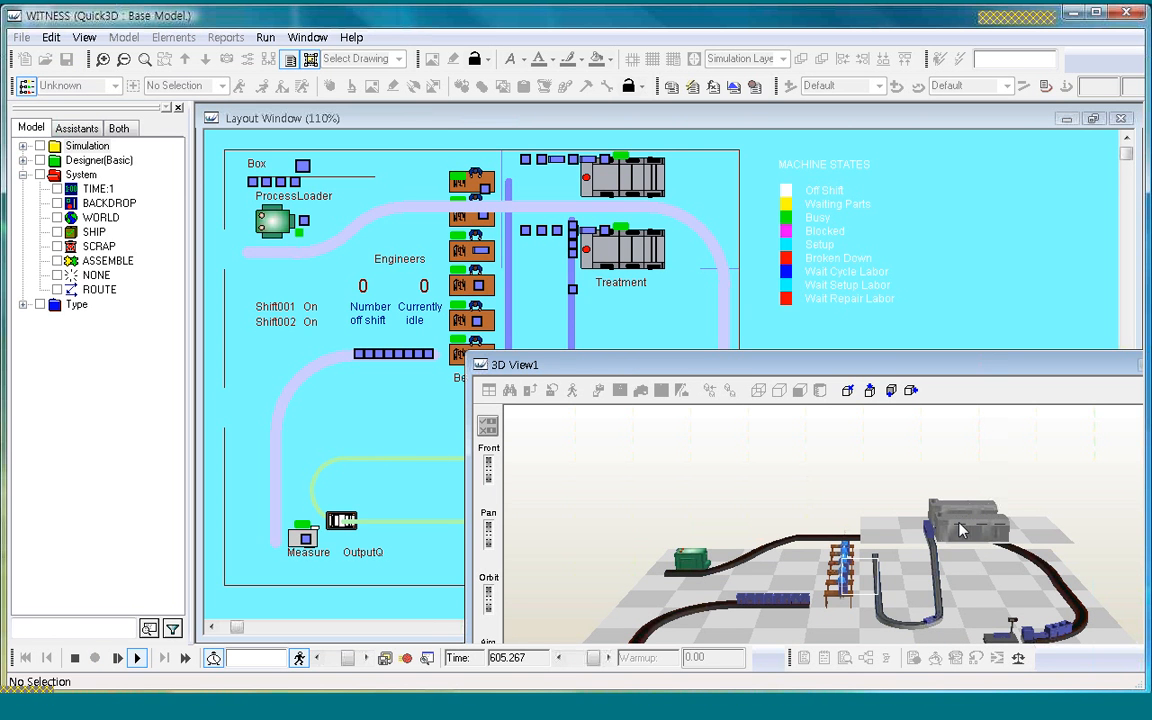
{"action": "left_click_drag", "start_coordinate": [892, 373], "coordinate": [777, 175]}
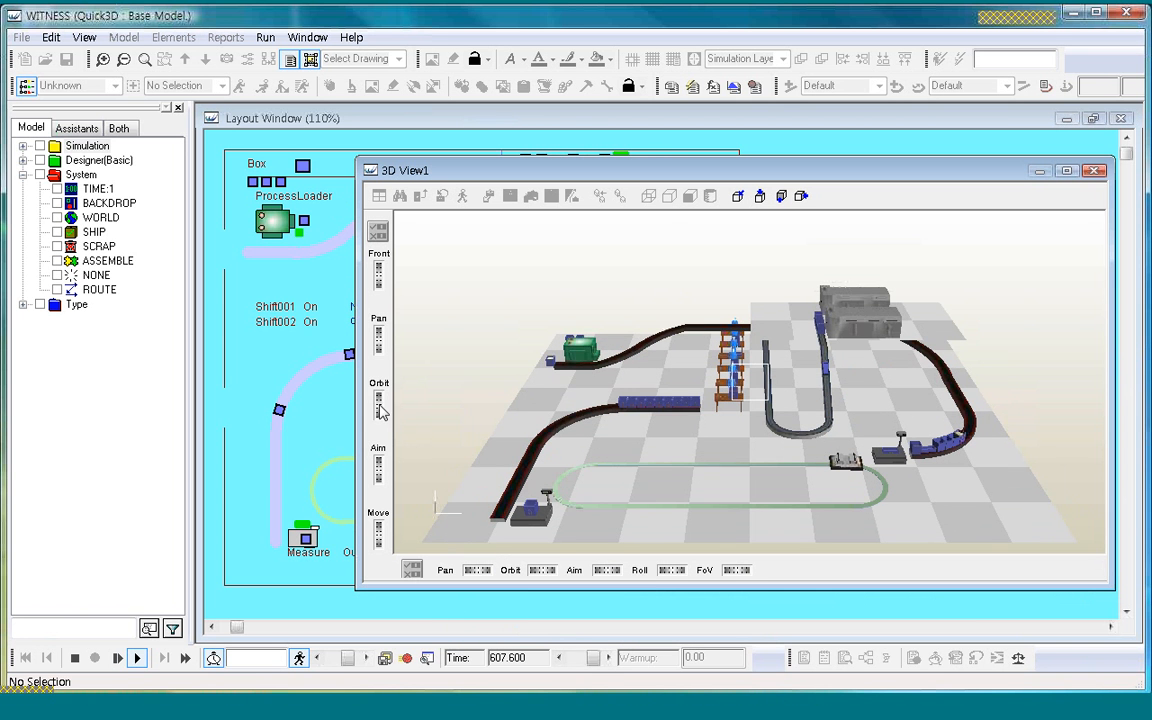
Orbit the running 3D view to a slightly higher angle, narrow its field of view for a close-up, and shift its window slightly down.
{"action": "left_click_drag", "start_coordinate": [379, 405], "coordinate": [381, 388]}
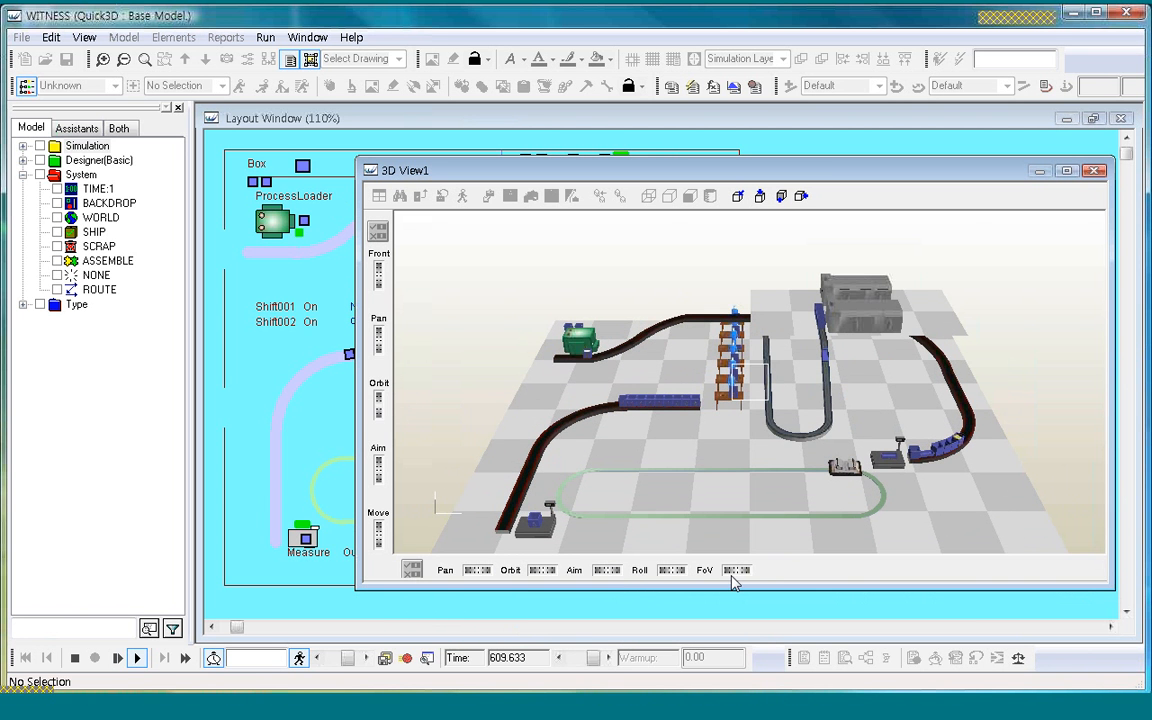
{"action": "left_click_drag", "start_coordinate": [733, 578], "coordinate": [776, 578]}
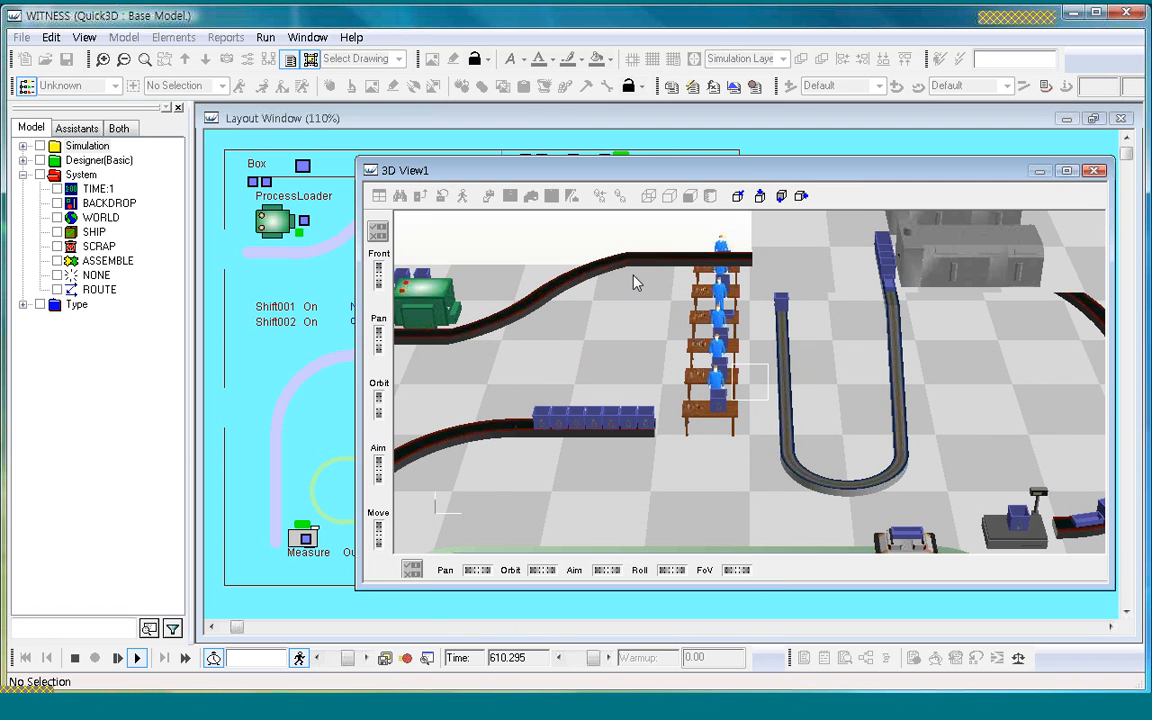
{"action": "left_click_drag", "start_coordinate": [689, 171], "coordinate": [693, 204]}
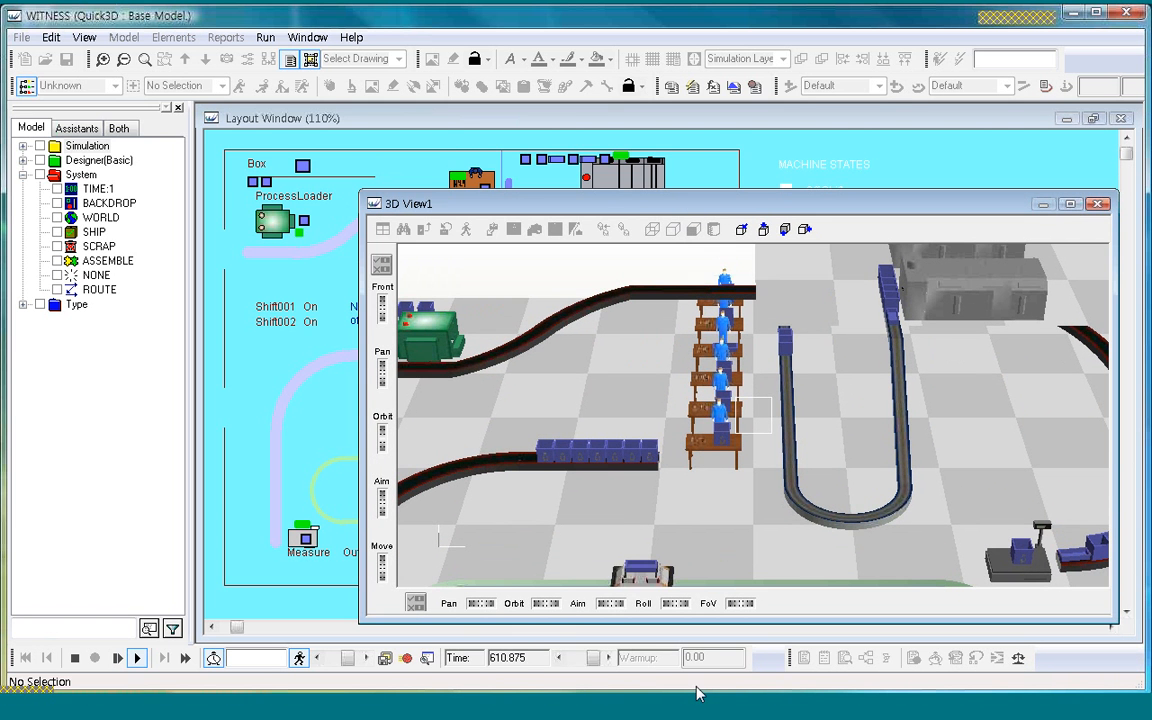